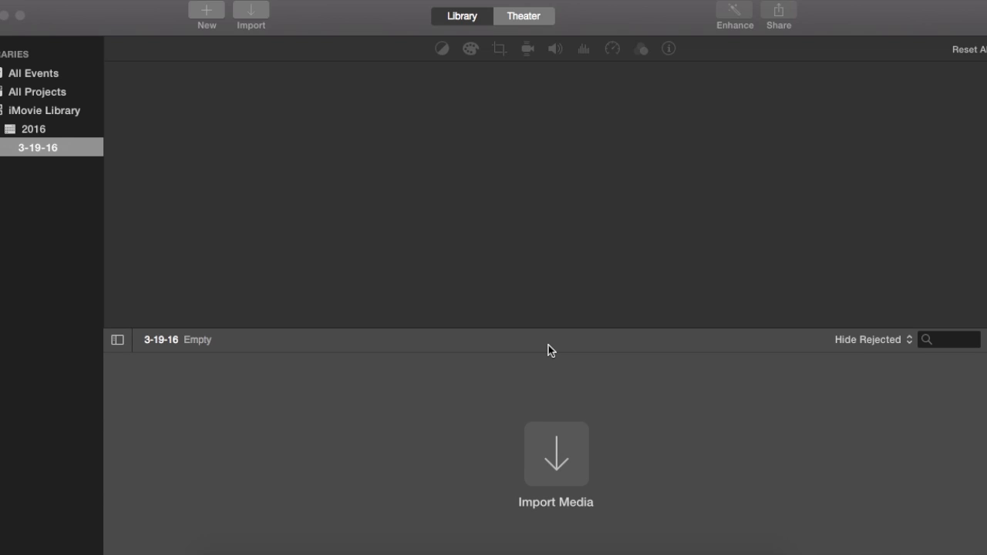
Start a media import and expand the Downloads folder within the home folder.
left_click(292, 23)
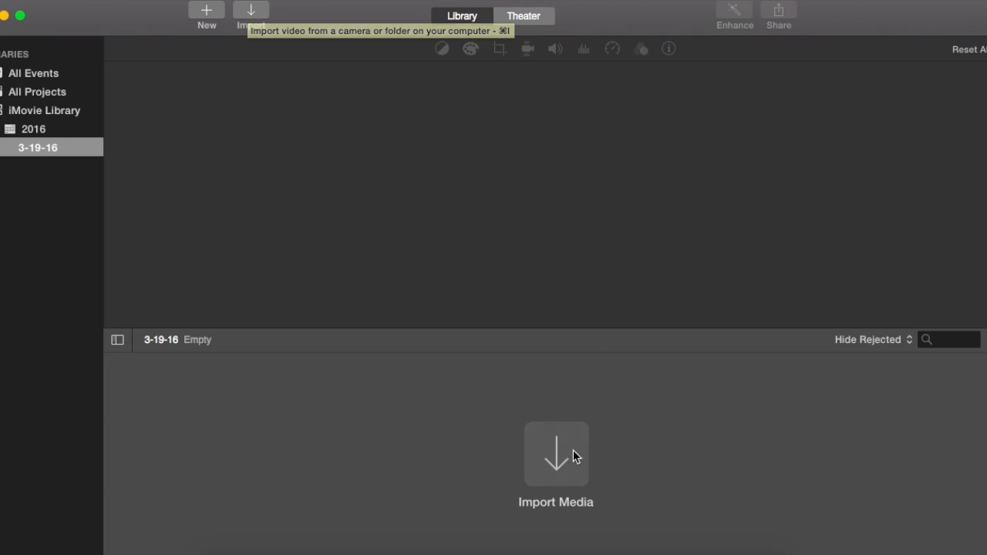
left_click(251, 12)
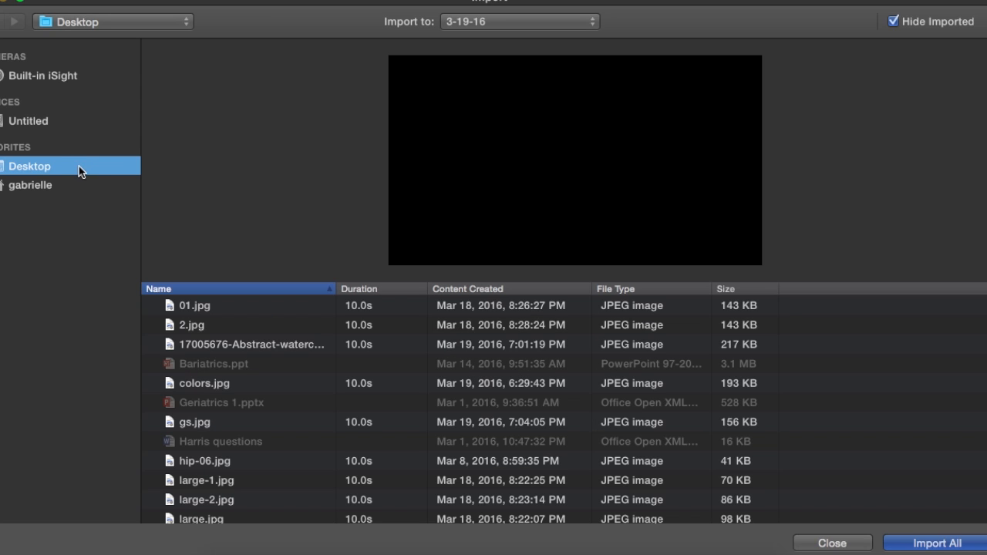
left_click(34, 190)
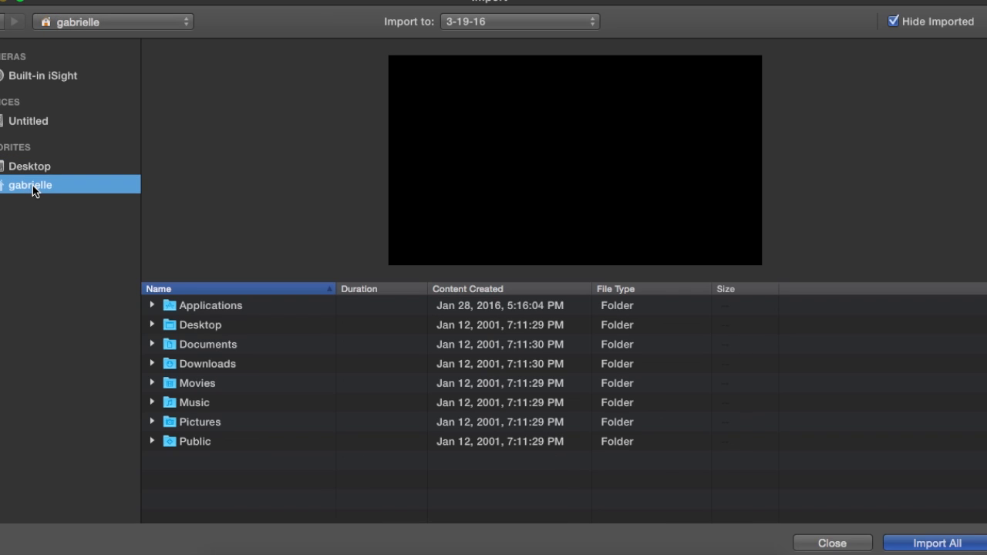
left_click(155, 363)
left_click(155, 363)
left_click(153, 363)
left_click(153, 364)
Import the movie file whose name starts with EASY DIY Back-To-School from Downloads into the 3-19-16 event.
scroll(331, 456, "down", 3)
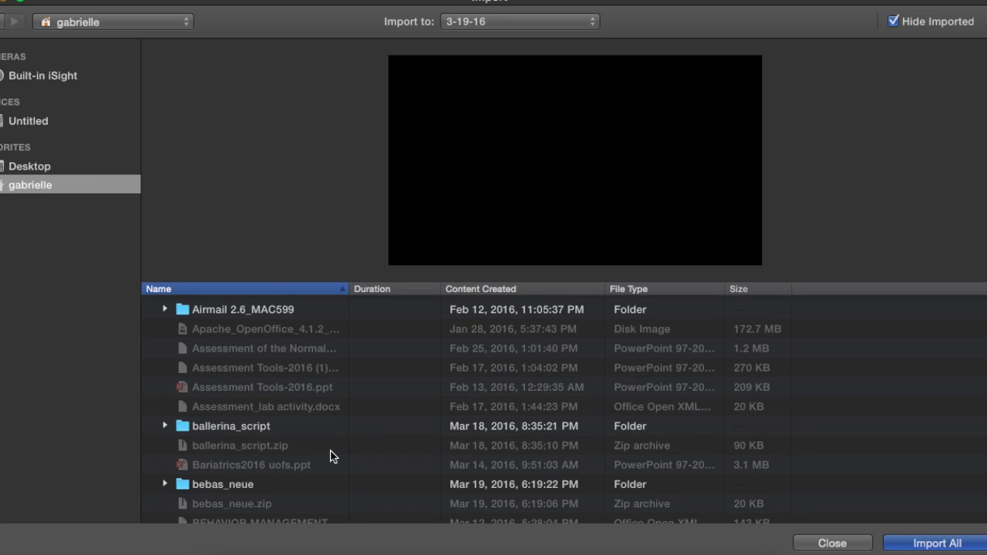
scroll(331, 456, "up", 2)
scroll(331, 456, "down", 5)
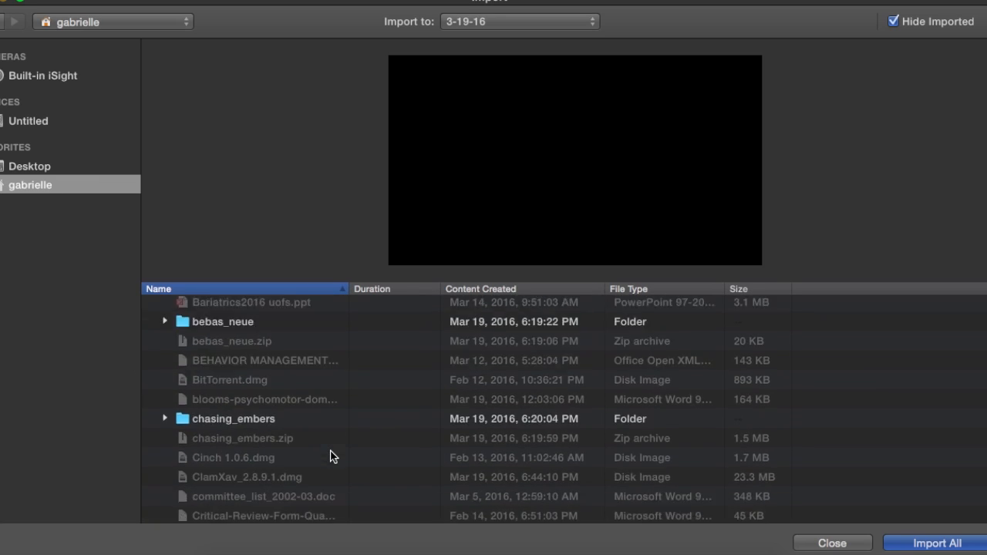
scroll(331, 456, "down", 6)
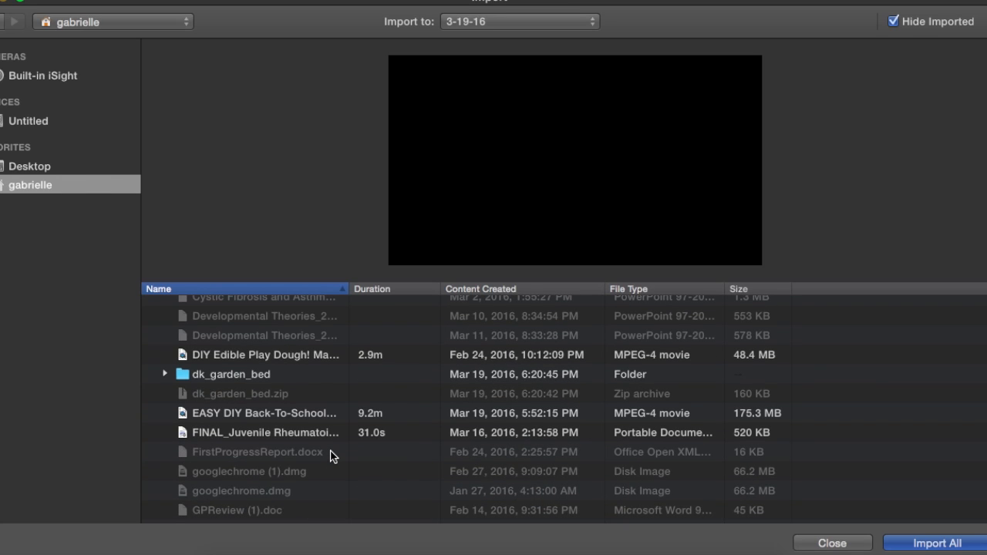
left_click(276, 415)
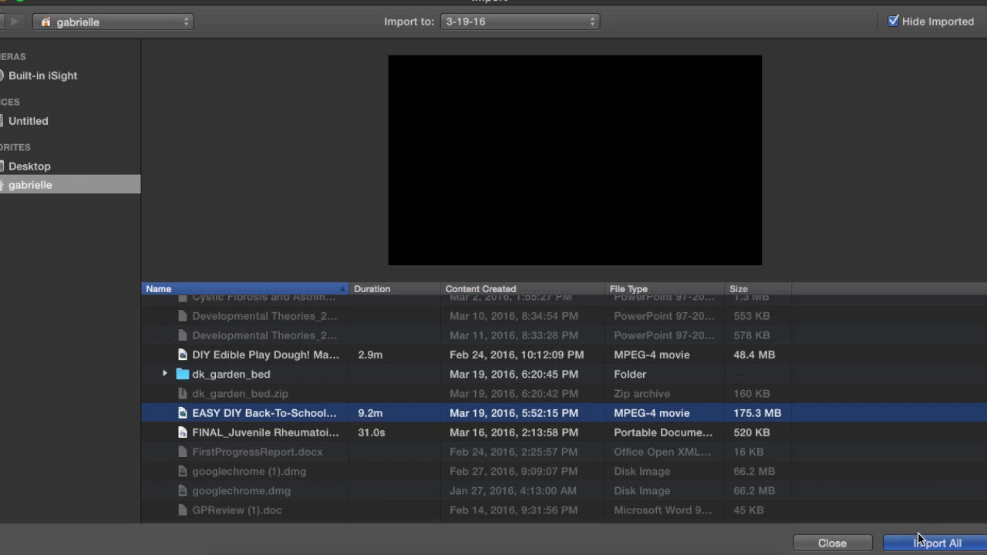
left_click(954, 543)
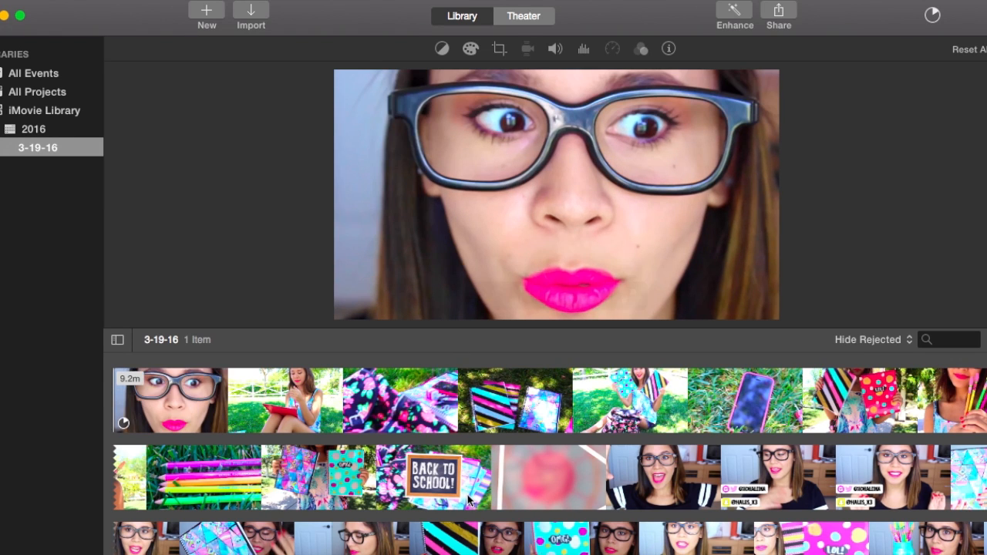
Create a new movie with No Theme, named Tutorial, in the 3-19-16 event.
scroll(469, 463, "down", 5)
left_click(207, 13)
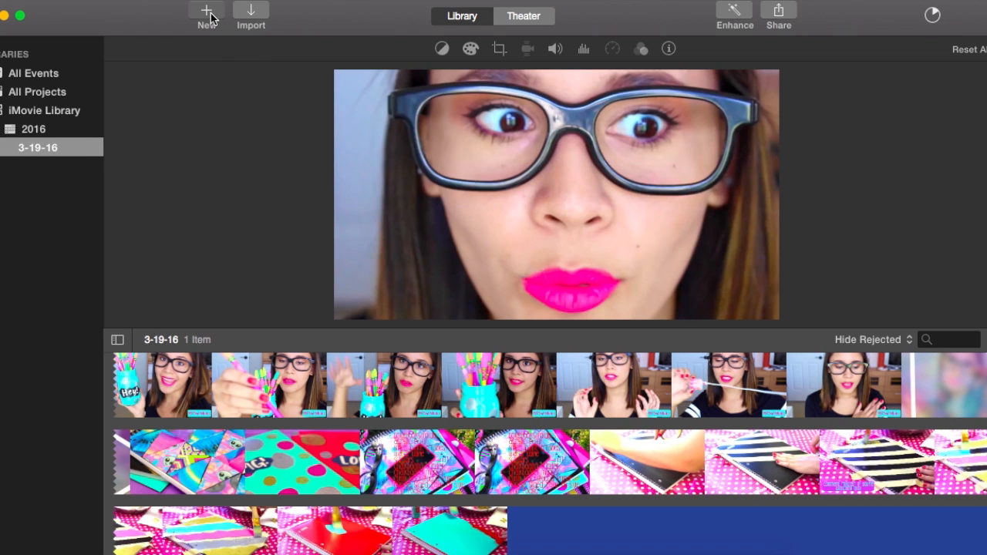
left_click(210, 16)
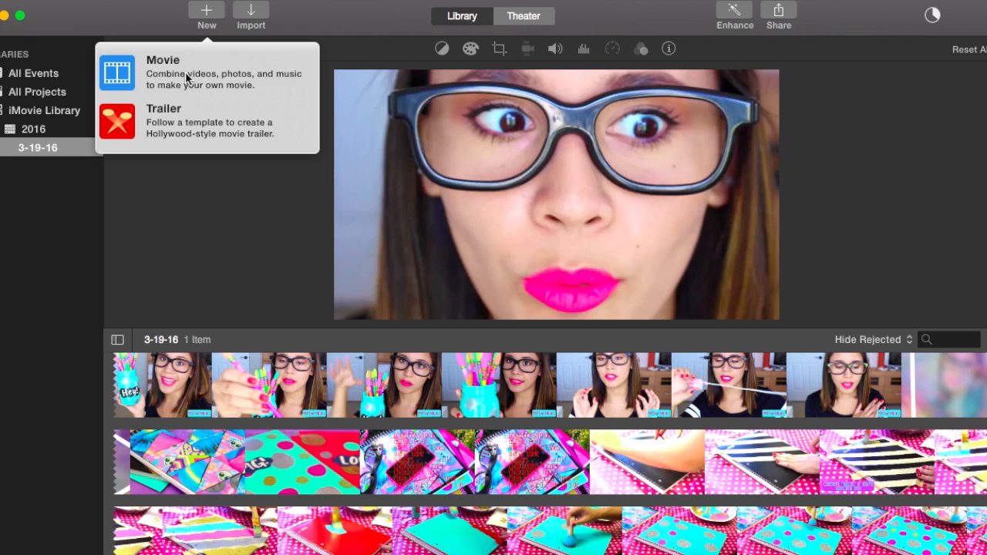
left_click(186, 77)
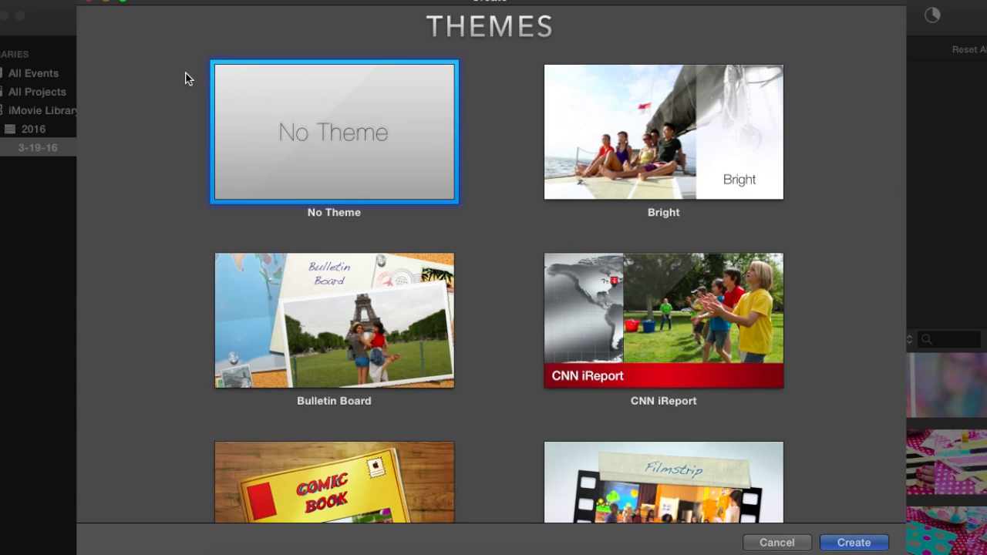
scroll(476, 390, "down", 15)
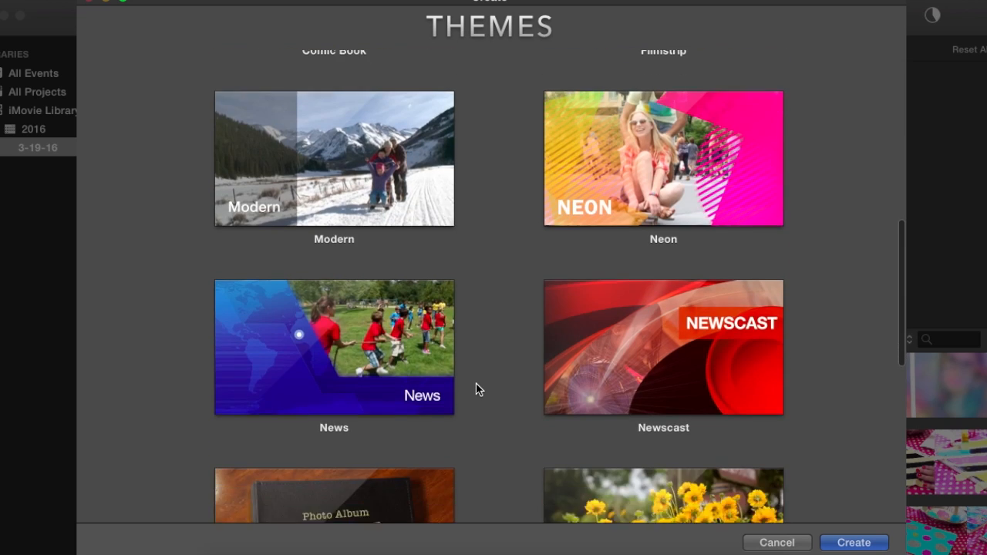
scroll(472, 394, "up", 15)
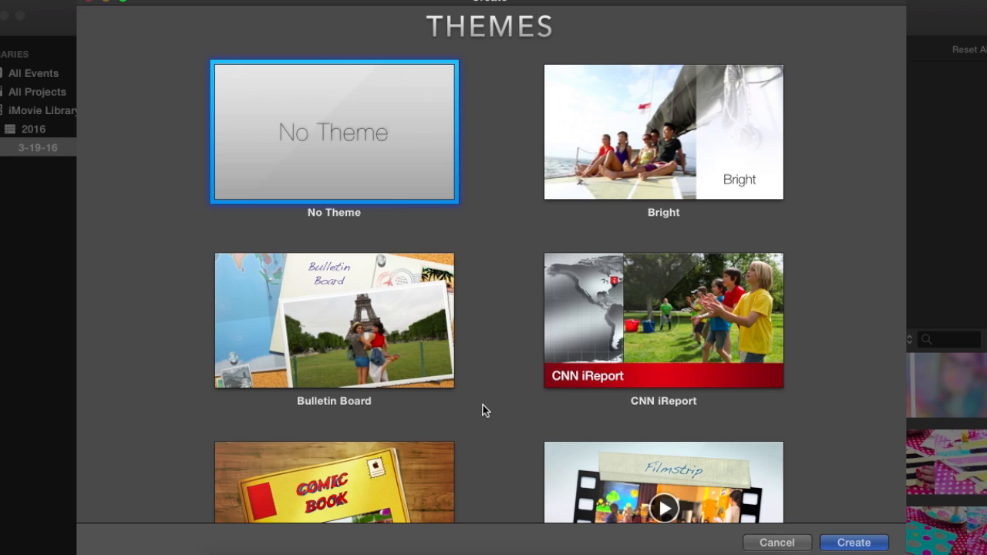
scroll(460, 396, "down", 10)
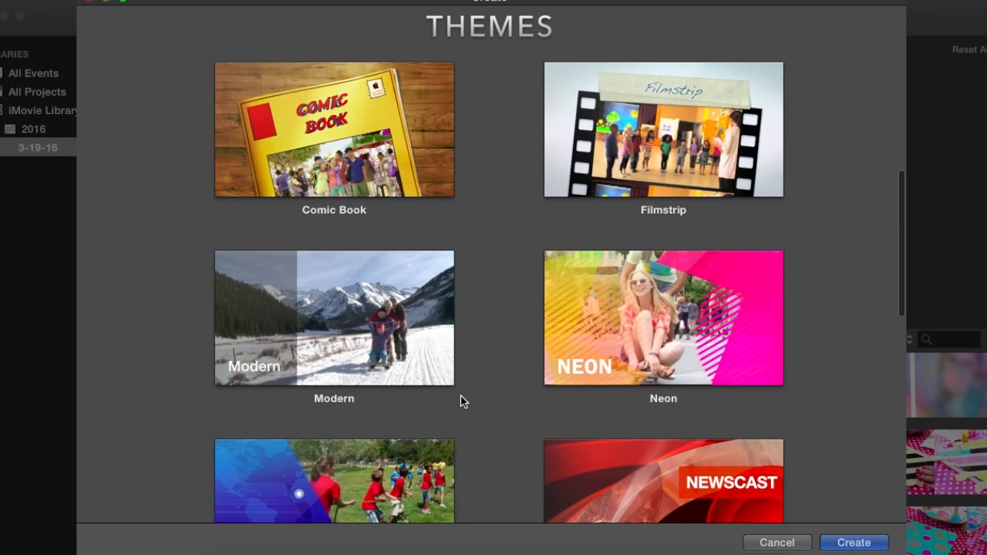
scroll(461, 396, "up", 10)
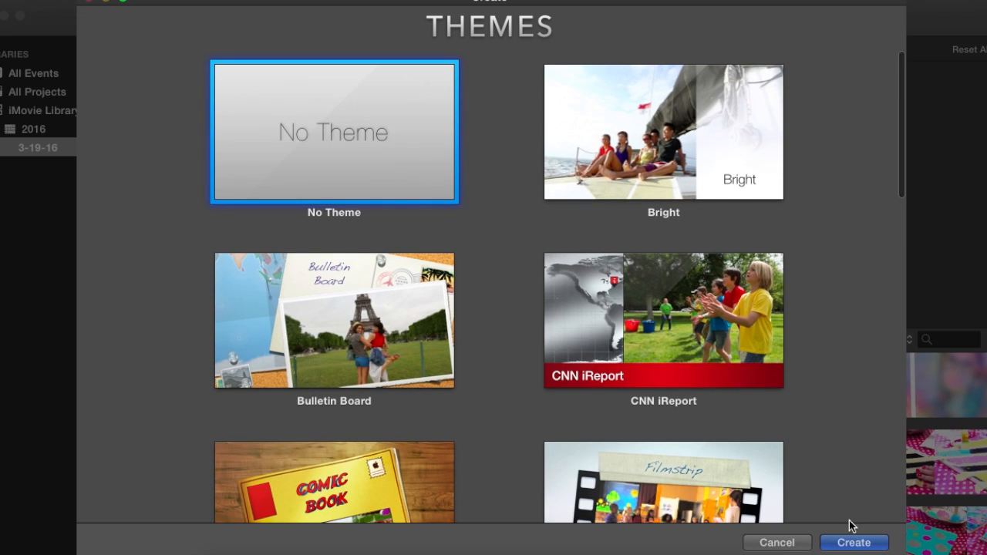
left_click(844, 542)
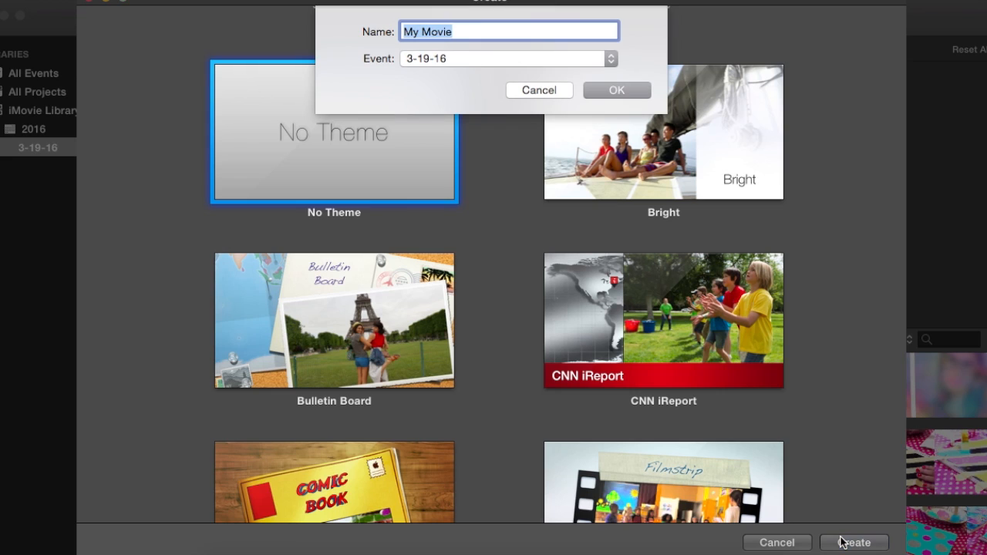
key("BackSpace")
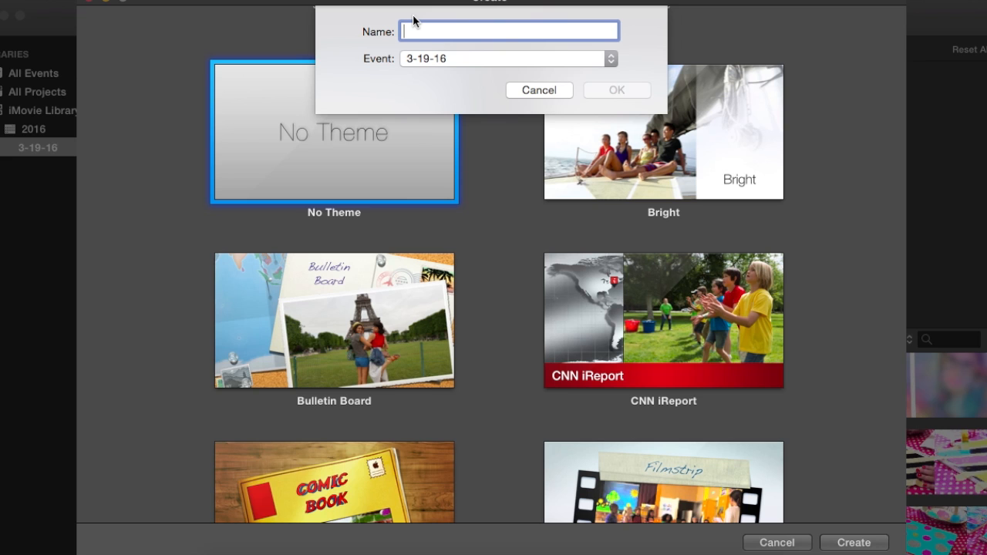
type("Tutorial")
left_click(618, 92)
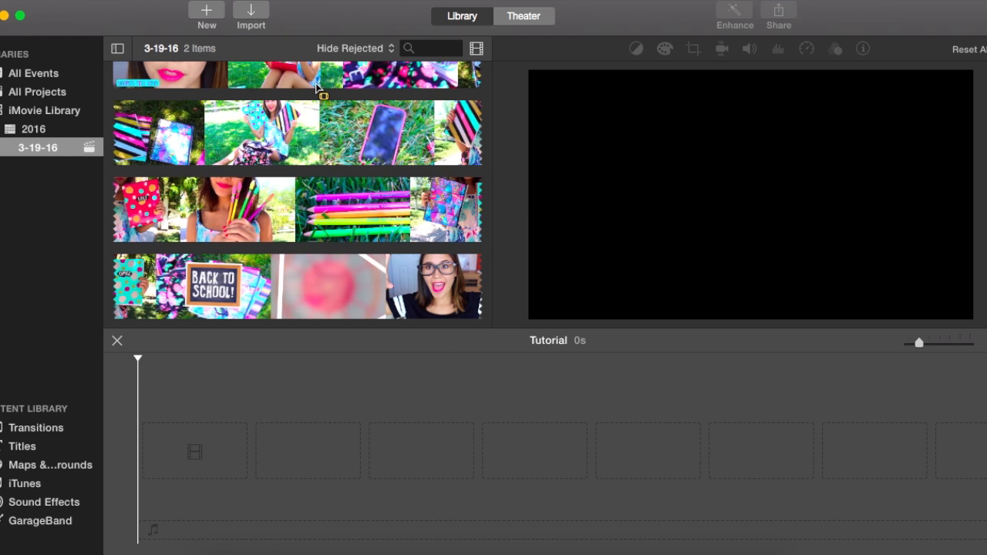
Look through the imported footage in the 3-19-16 event and view the available transitions.
scroll(317, 89, "up", 5)
scroll(261, 222, "down", 20)
scroll(260, 223, "down", 10)
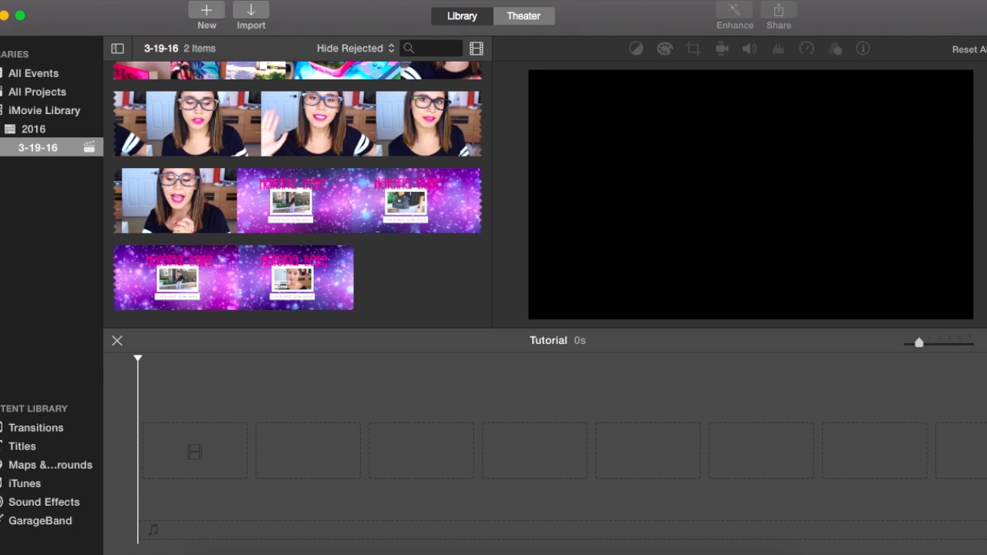
left_click(31, 434)
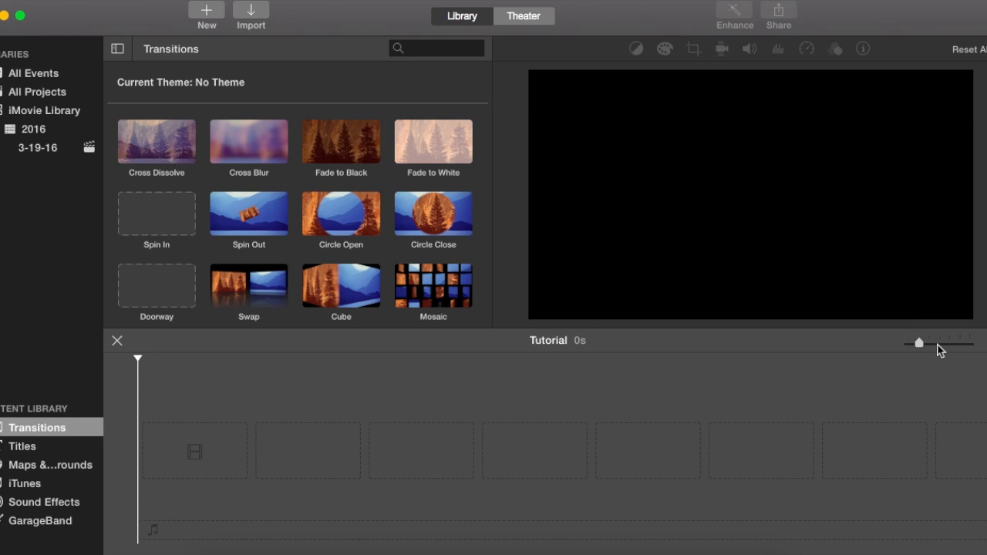
Return to the 3-19-16 event's media and increase the zoom level of the Tutorial timeline.
left_click(938, 345)
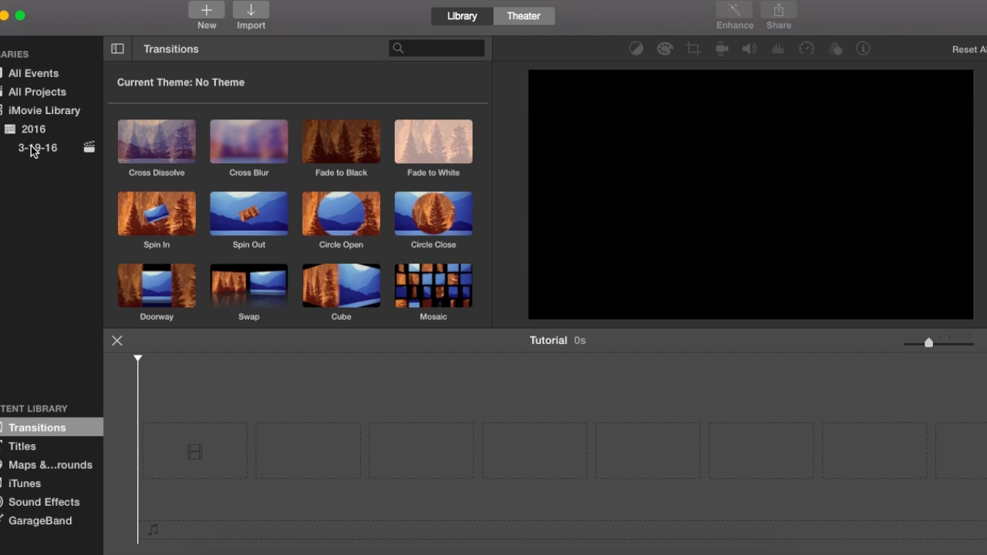
left_click(31, 148)
left_click(958, 344)
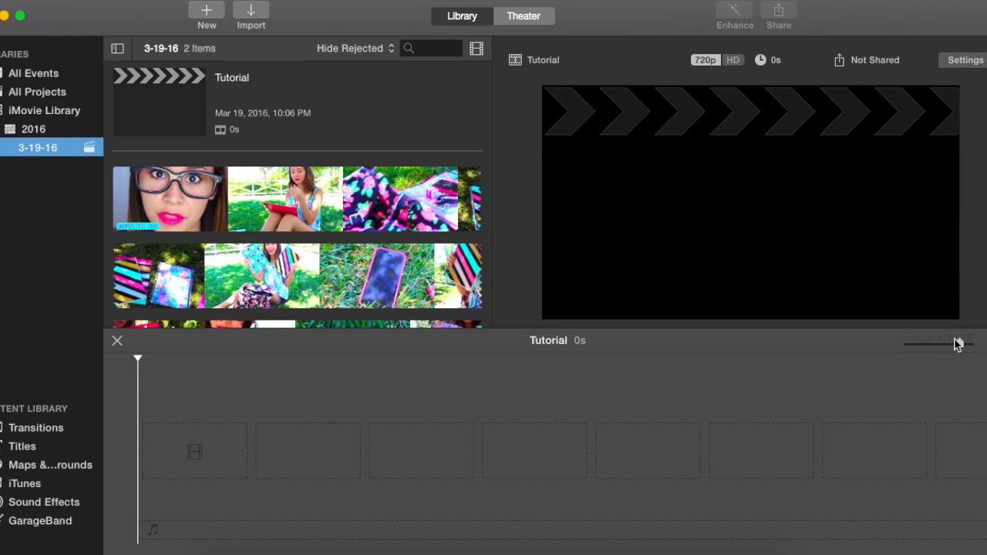
left_click_drag(958, 344, 949, 345)
left_click(269, 445)
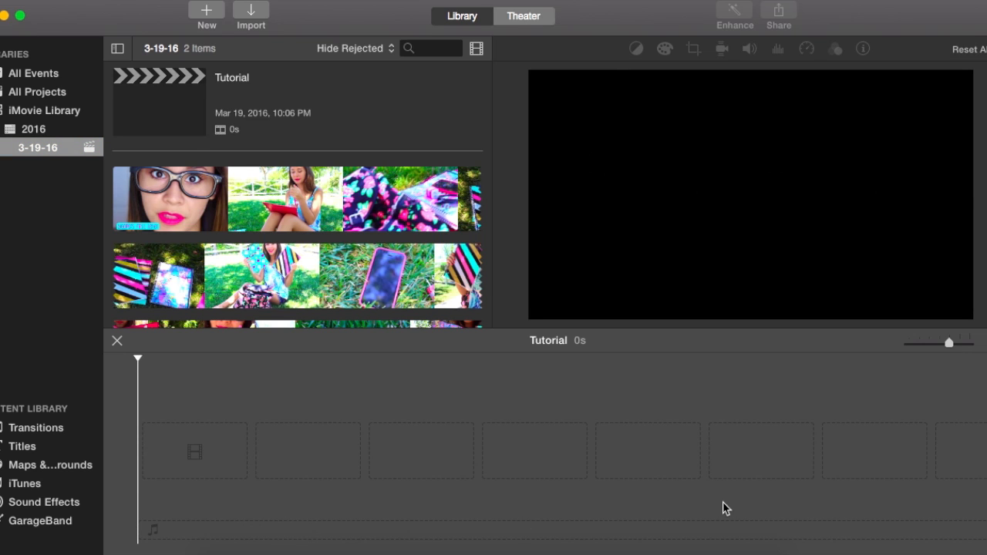
left_click(199, 199)
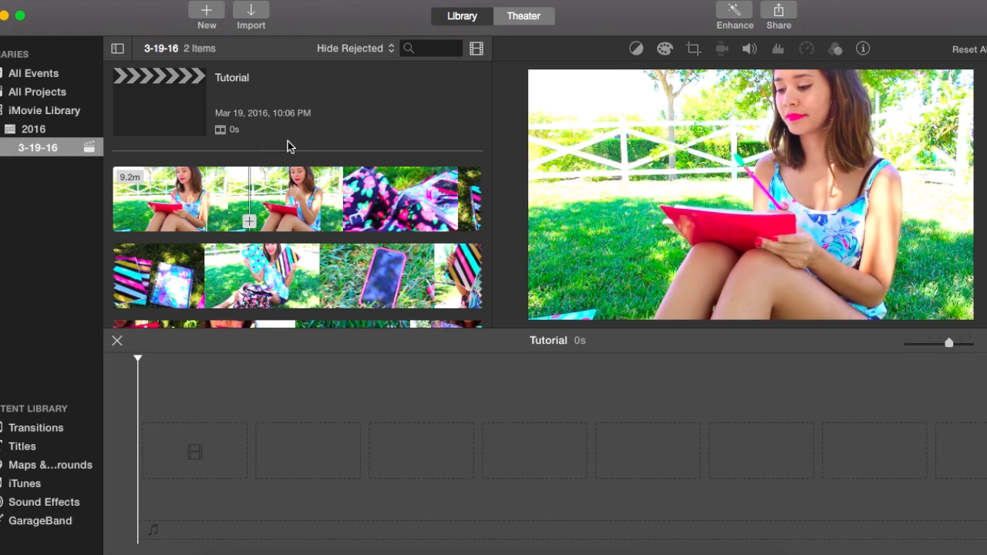
left_click(193, 199)
left_click_drag(120, 190, 96, 209)
scroll(294, 231, "up", 5)
left_click(381, 161)
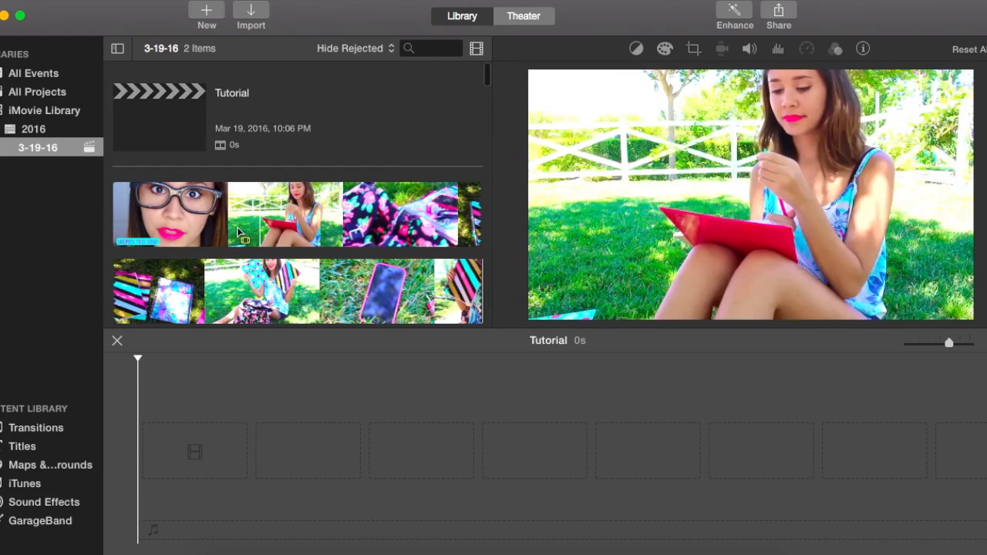
Select an 11.1-second range of the talking footage, beginning at the turquoise pencil jar, and add it to the start of the Tutorial timeline.
scroll(280, 254, "down", 2)
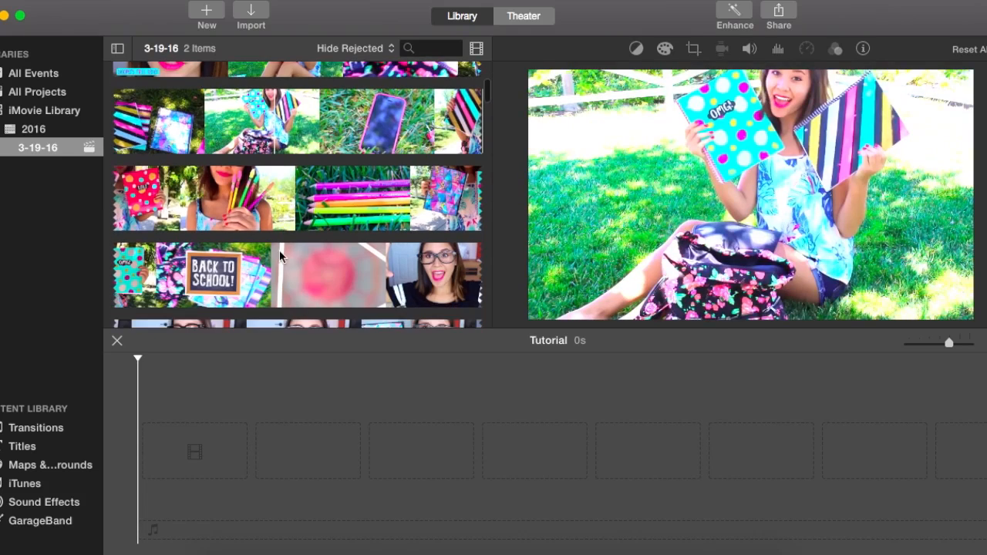
scroll(239, 204, "down", 10)
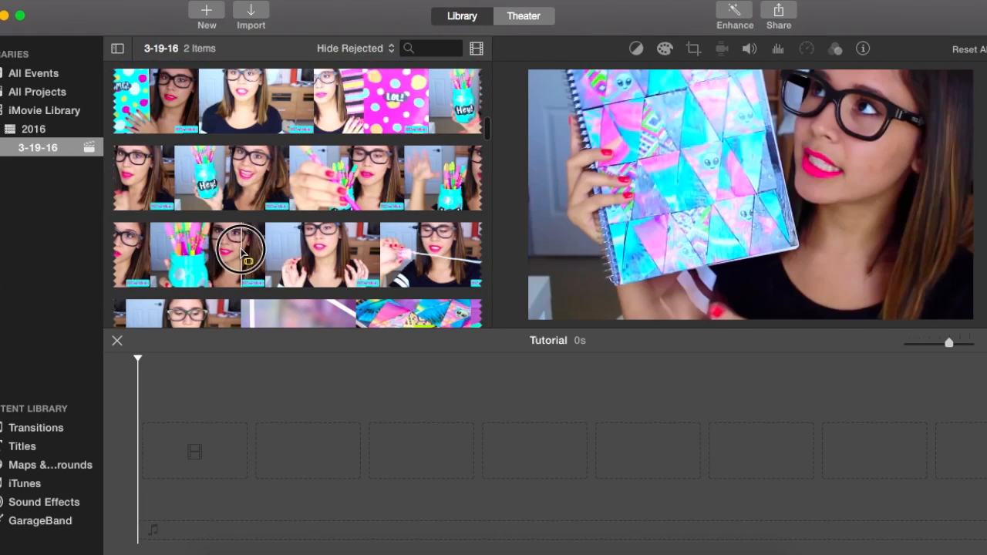
left_click_drag(200, 251, 451, 259)
left_click_drag(278, 249, 186, 453)
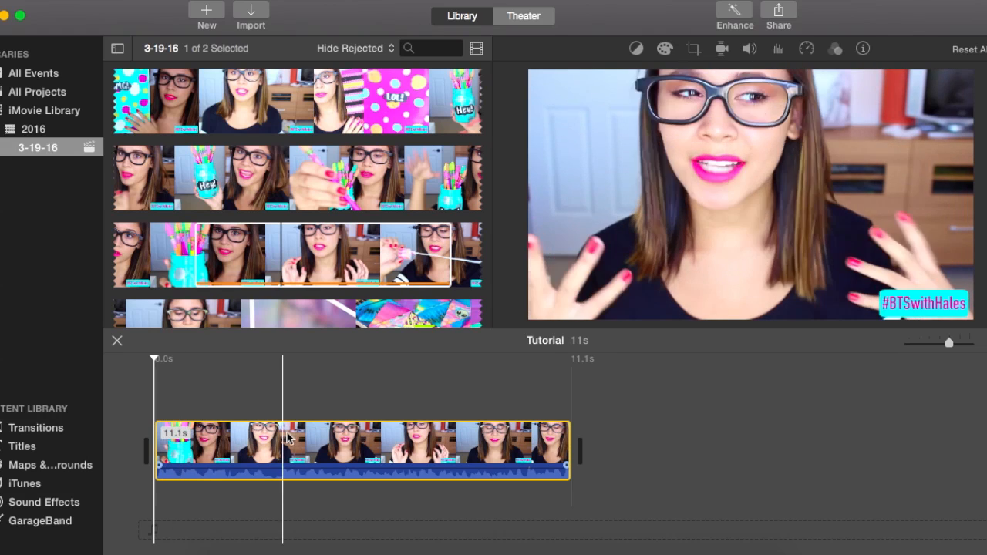
Try lowering the timeline clip's volume to 0% and raising it above normal, and bring it back down.
left_click(961, 343)
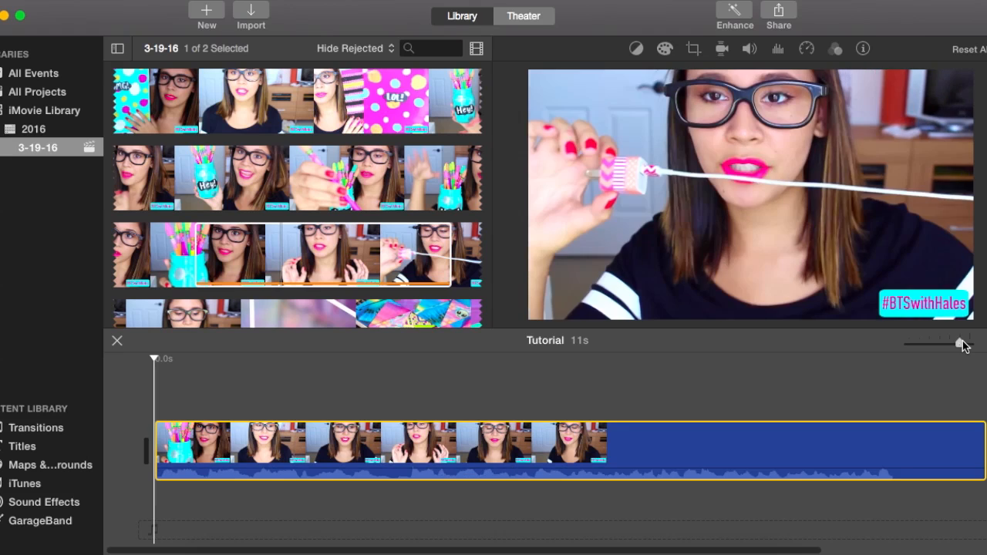
mouse_move(961, 344)
left_mouse_down()
mouse_move(899, 348)
mouse_move(975, 352)
mouse_move(948, 346)
left_mouse_up()
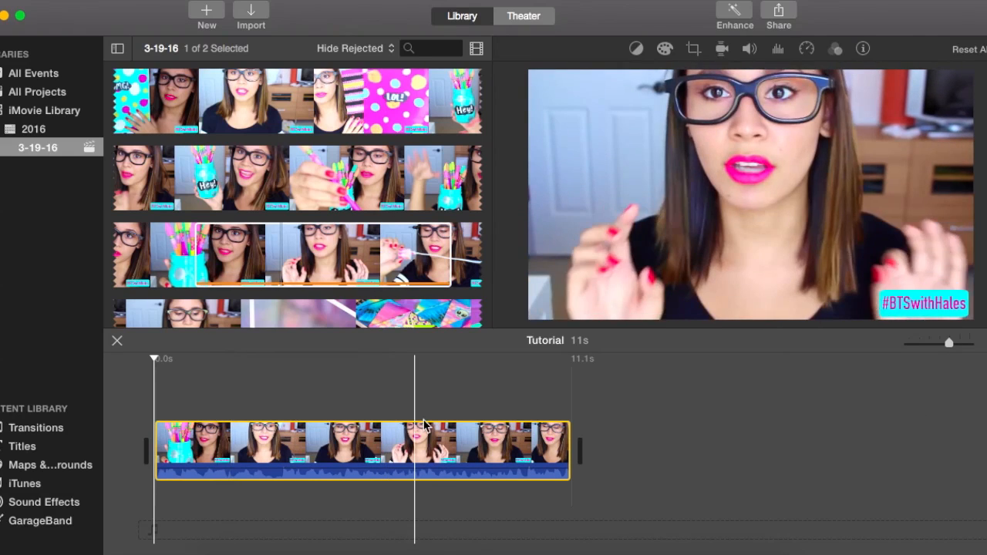
left_click(382, 421)
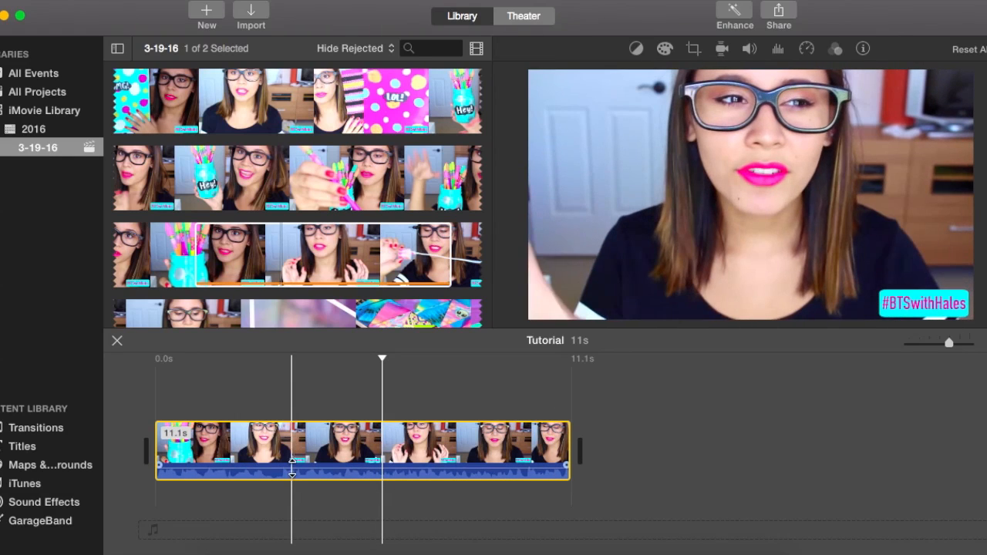
left_click_drag(292, 467, 290, 494)
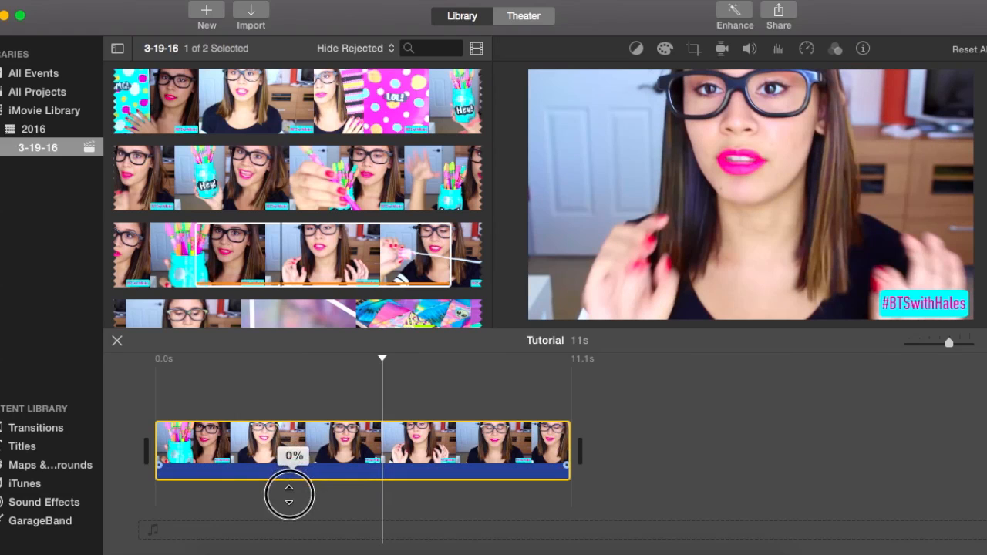
mouse_move(300, 483)
left_mouse_down()
mouse_move(303, 467)
mouse_move(294, 471)
left_mouse_up()
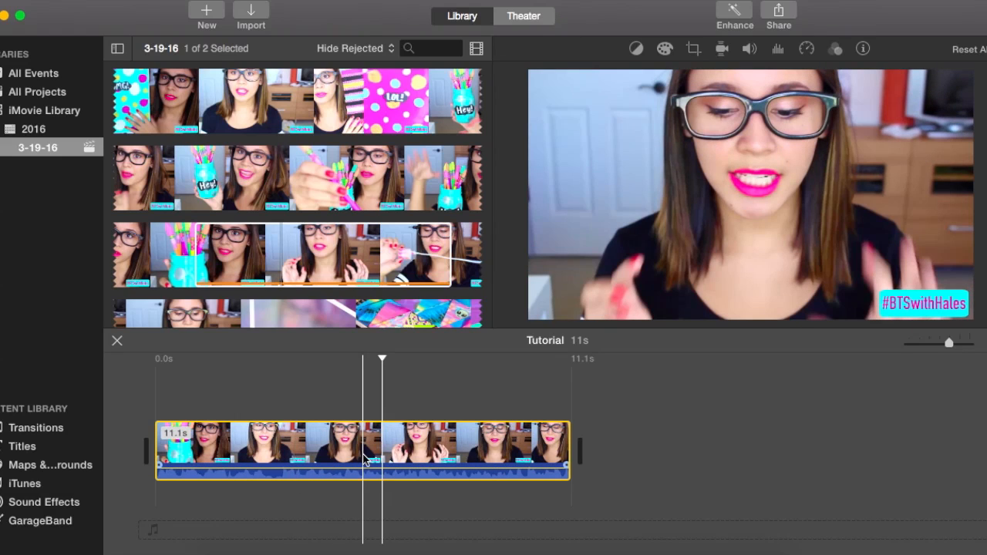
left_click_drag(309, 467, 310, 457)
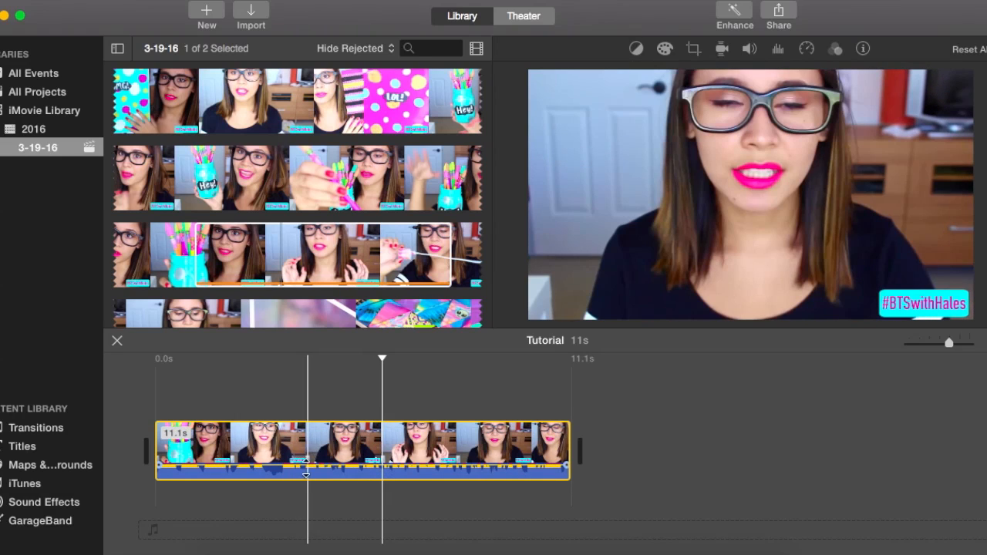
mouse_move(302, 463)
left_mouse_down()
mouse_move(292, 470)
mouse_move(314, 463)
mouse_move(315, 472)
mouse_move(301, 471)
left_mouse_up()
Mute the timeline clip by lowering its audio volume to 0%.
left_click(325, 474)
left_click_drag(299, 468, 326, 498)
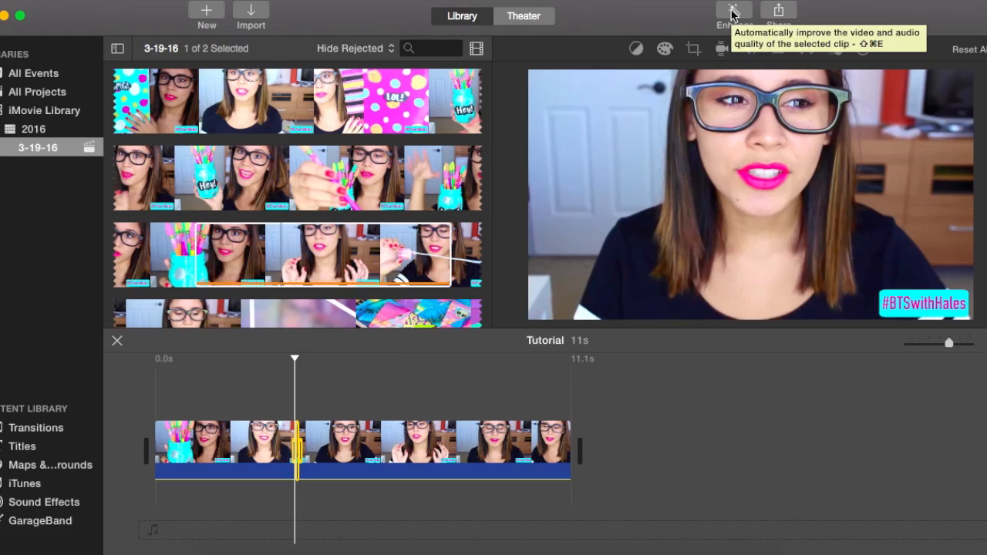
Bring up the timeline clip's color balance options and start Skin Tone Balance.
left_click(637, 49)
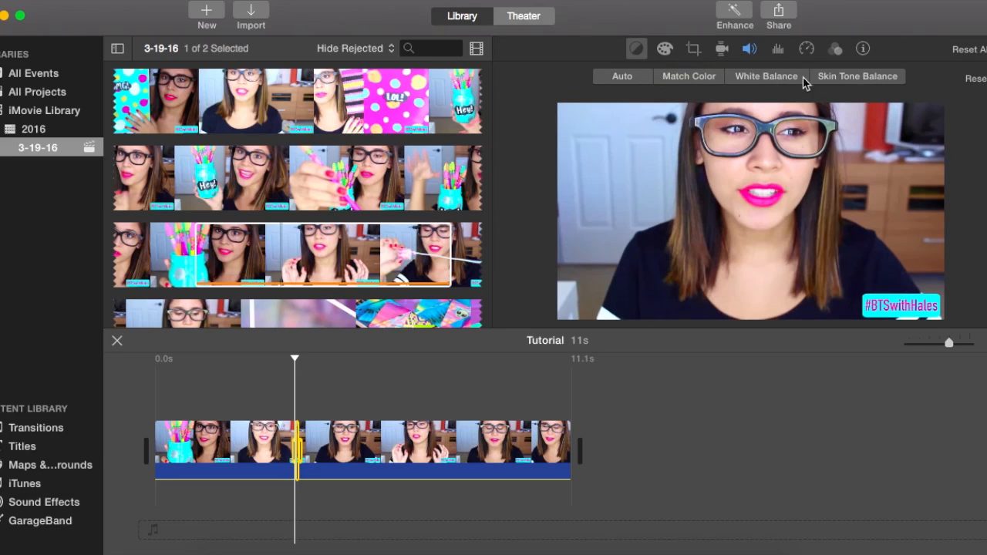
left_click(858, 76)
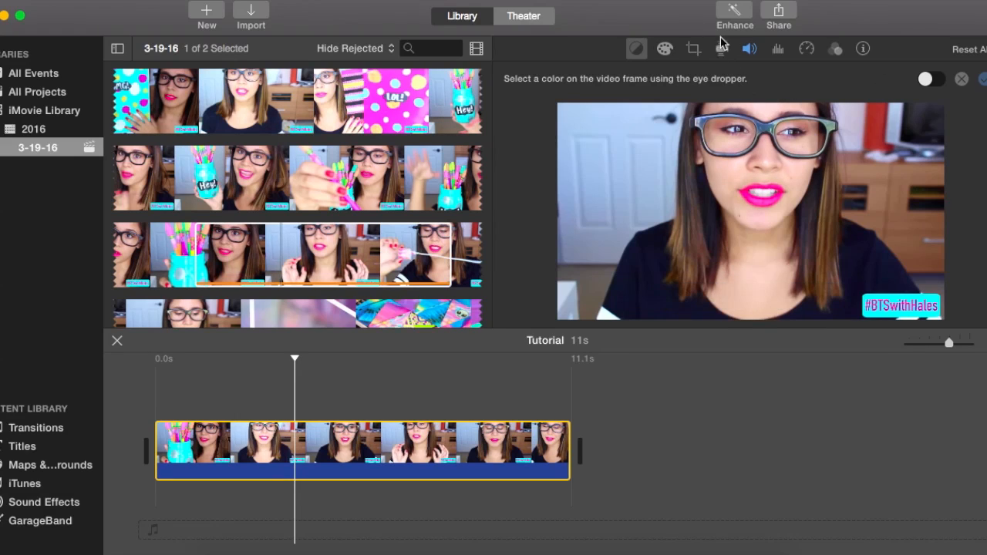
Color-correct the timeline clip by darkening the shadows, increasing the contrast, and slightly raising the highlights.
left_click(660, 52)
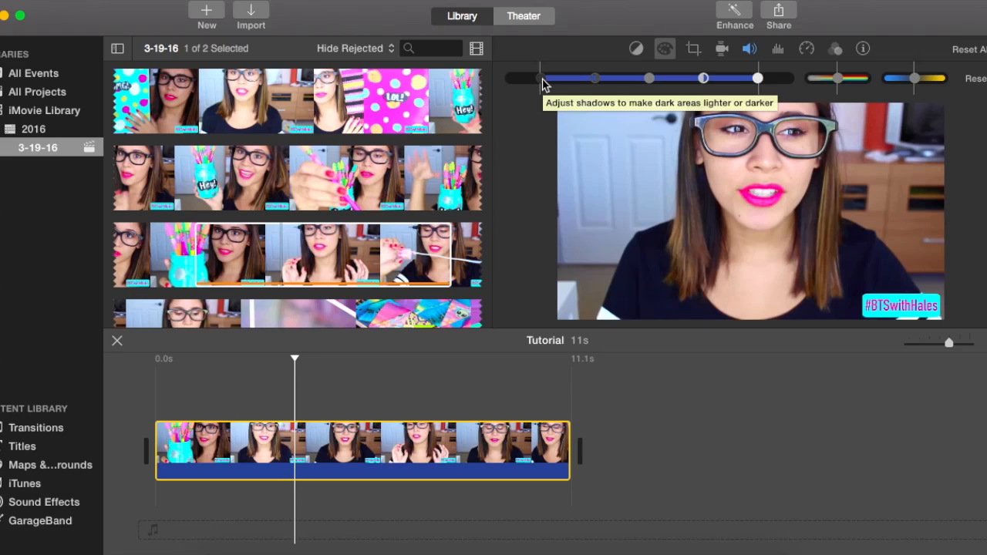
mouse_move(543, 84)
left_mouse_down()
mouse_move(510, 86)
mouse_move(537, 85)
left_mouse_up()
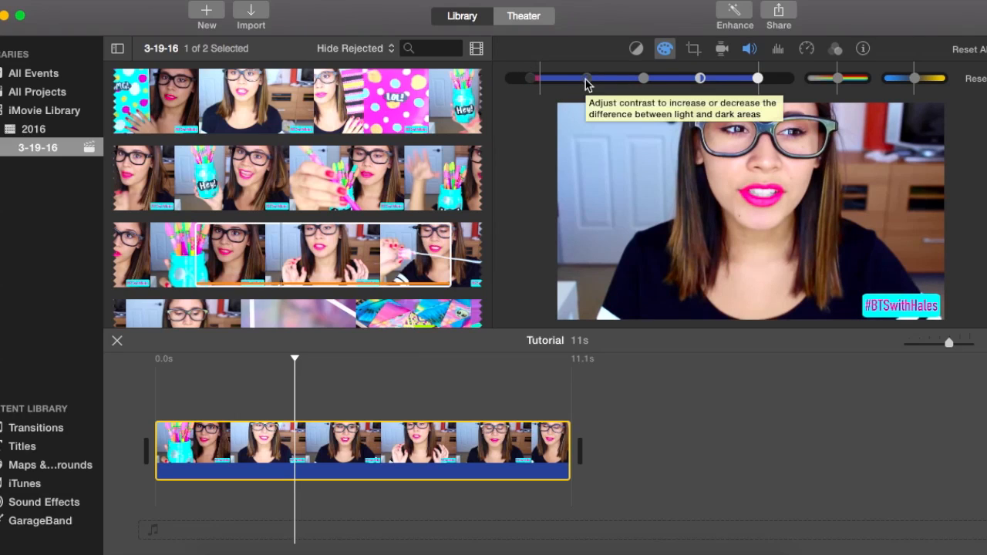
left_click_drag(586, 84, 599, 83)
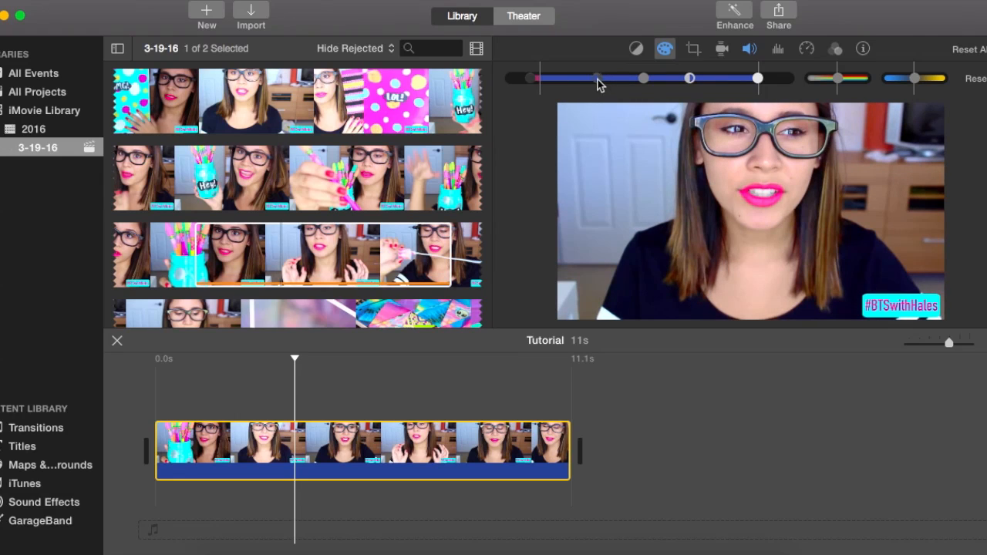
left_click_drag(600, 83, 580, 83)
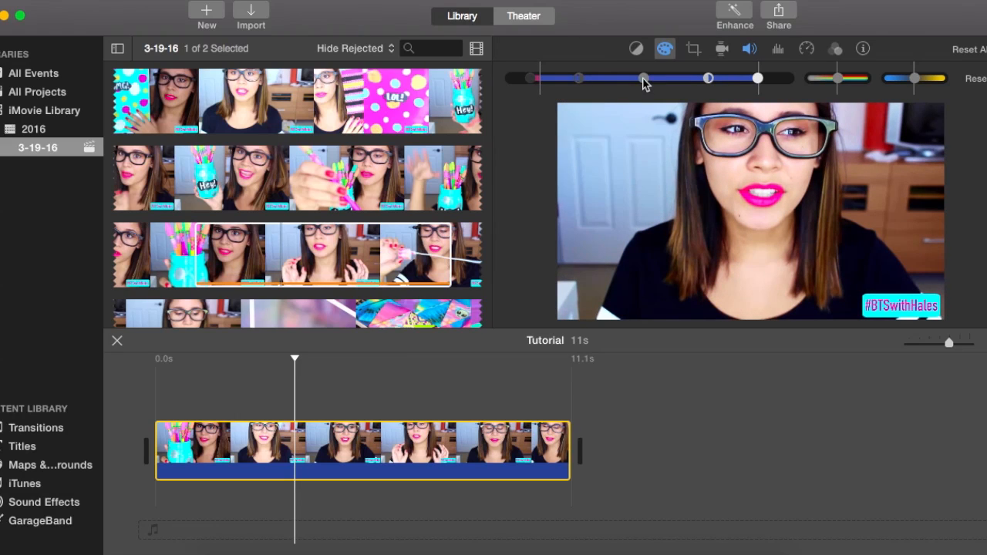
mouse_move(643, 80)
left_mouse_down()
mouse_move(694, 80)
mouse_move(628, 80)
mouse_move(642, 83)
left_mouse_up()
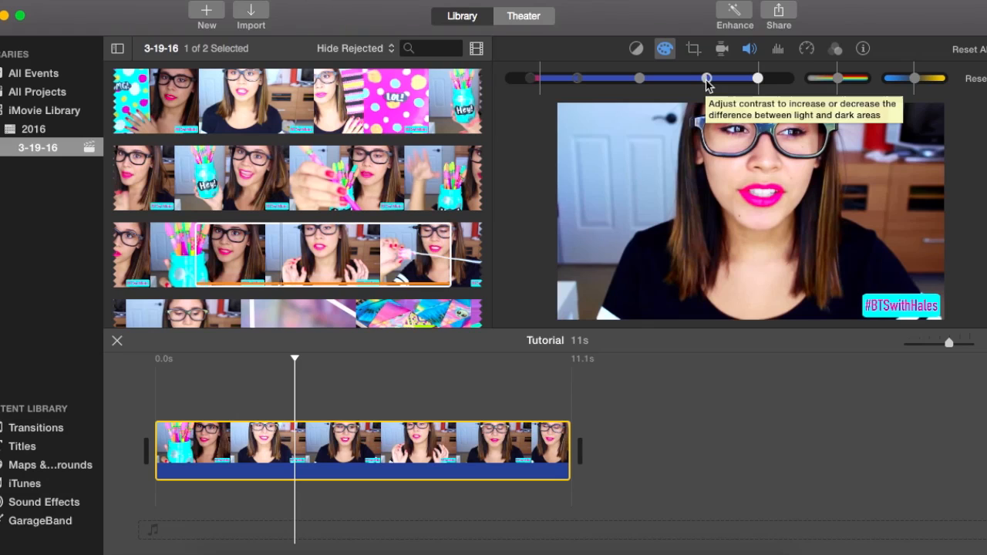
mouse_move(760, 81)
left_mouse_down()
mouse_move(793, 84)
mouse_move(763, 83)
left_mouse_up()
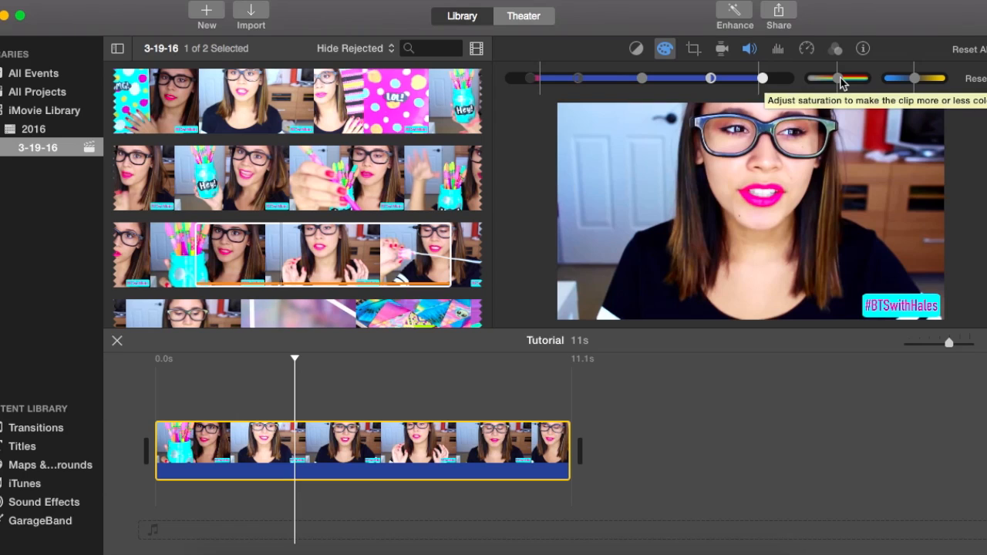
Raise the clip's saturation to the maximum and shift its color temperature slightly cooler, using an earlier frame as preview.
mouse_move(842, 79)
left_mouse_down()
mouse_move(881, 80)
mouse_move(846, 82)
left_mouse_up()
left_click(216, 392)
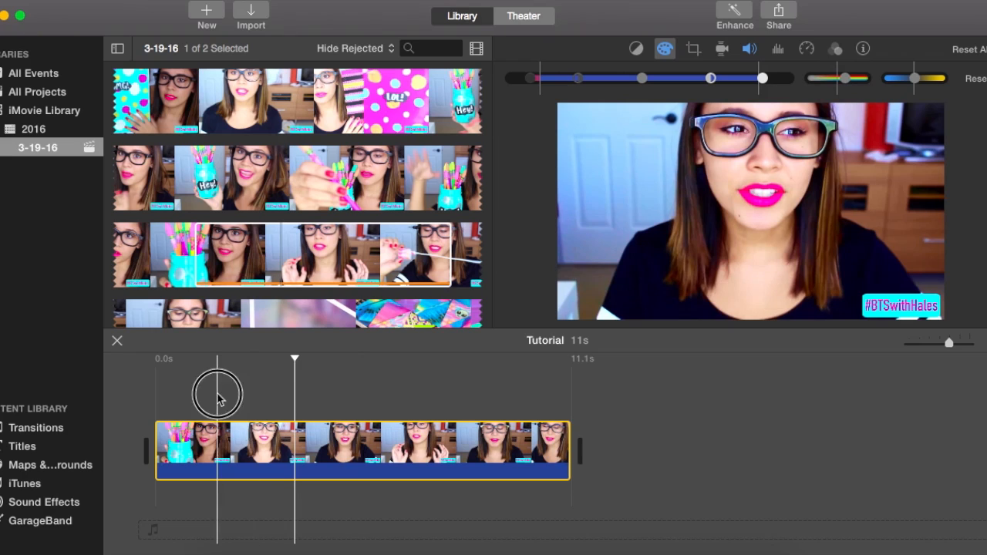
left_click(191, 397)
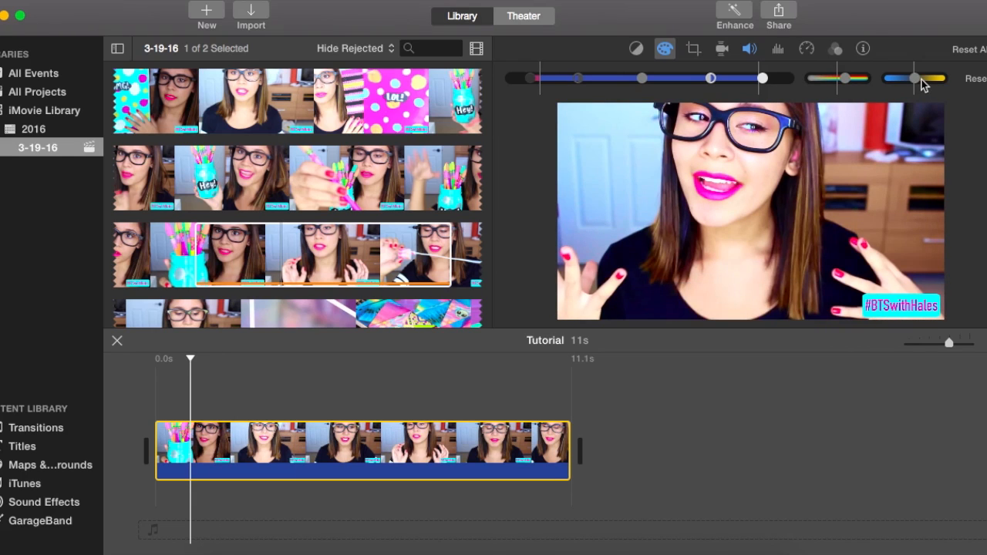
mouse_move(911, 77)
left_mouse_down()
mouse_move(887, 79)
mouse_move(956, 79)
mouse_move(914, 79)
left_mouse_up()
left_click_drag(846, 79, 910, 79)
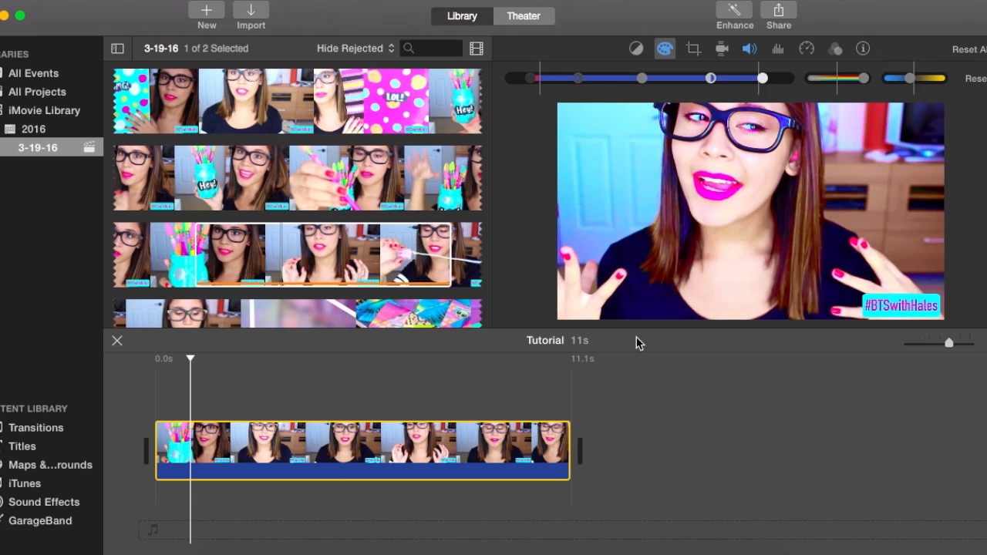
Play the color-corrected clip from the beginning and shift its color temperature slightly warmer.
left_click(141, 388)
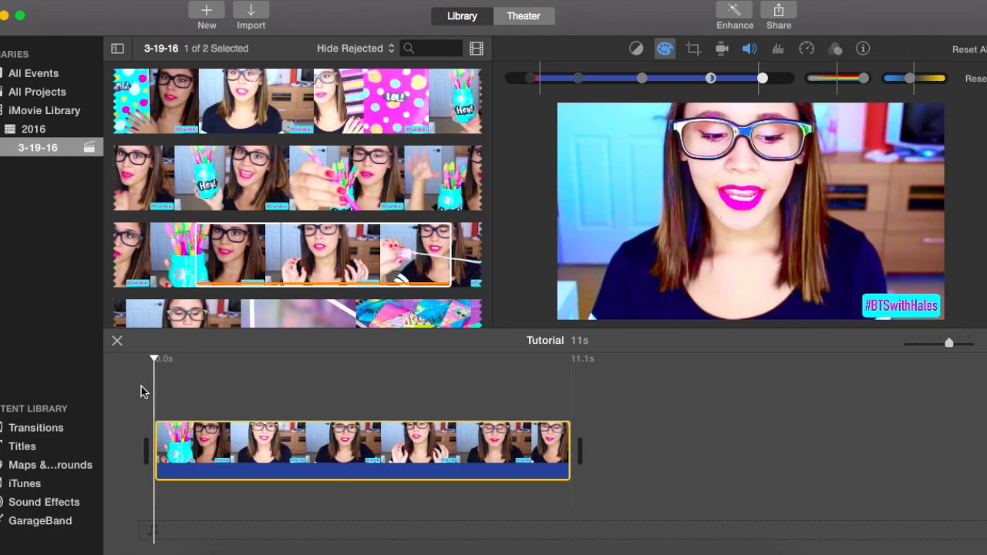
key("space")
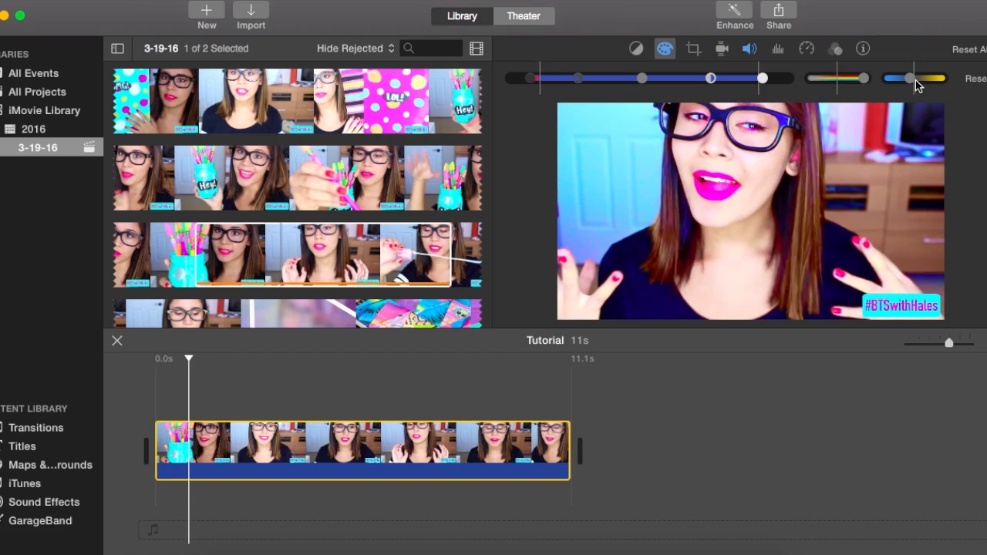
left_click_drag(910, 79, 915, 77)
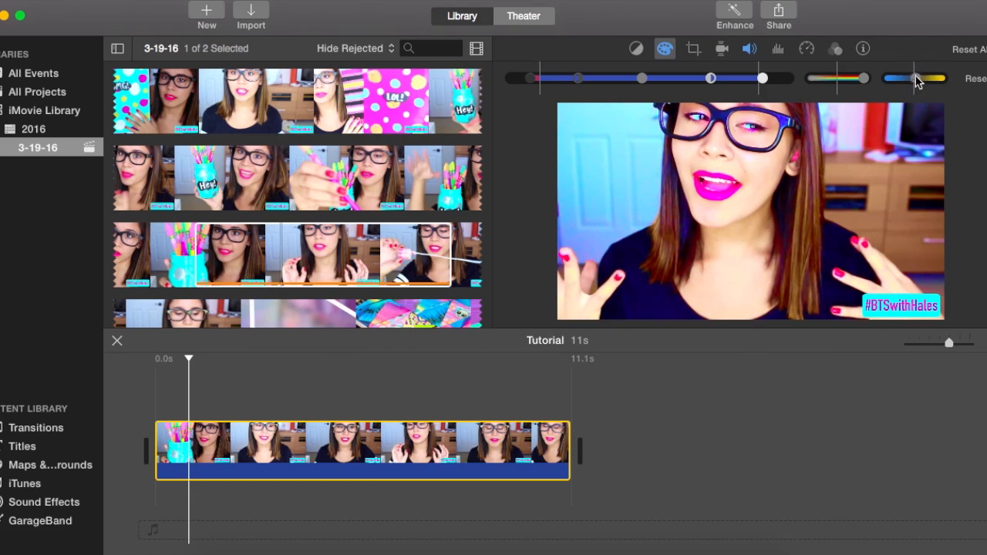
key("space")
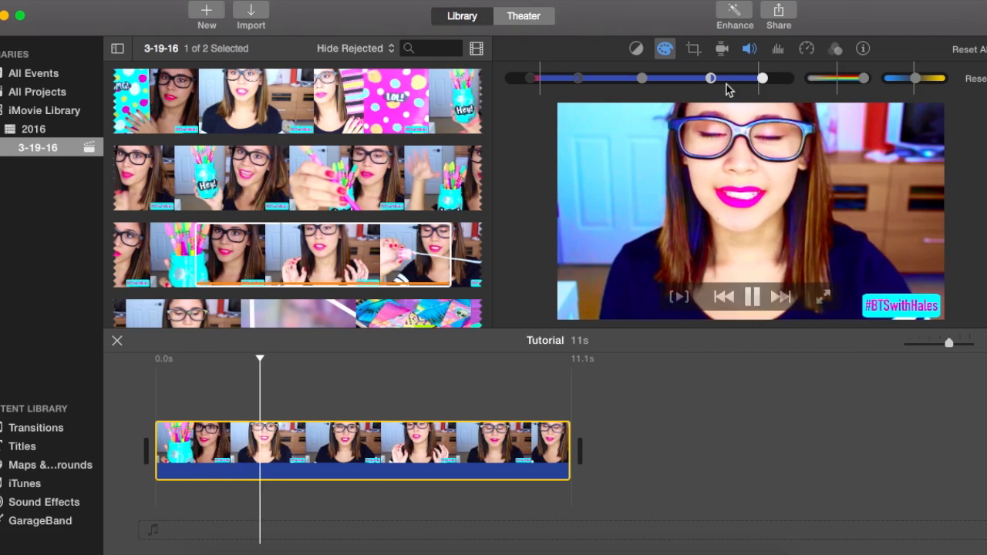
key("space")
Return the clip's shadows to neutral, play it back, and readjust the color temperature close to neutral before closing color correction.
left_click_drag(529, 78, 538, 80)
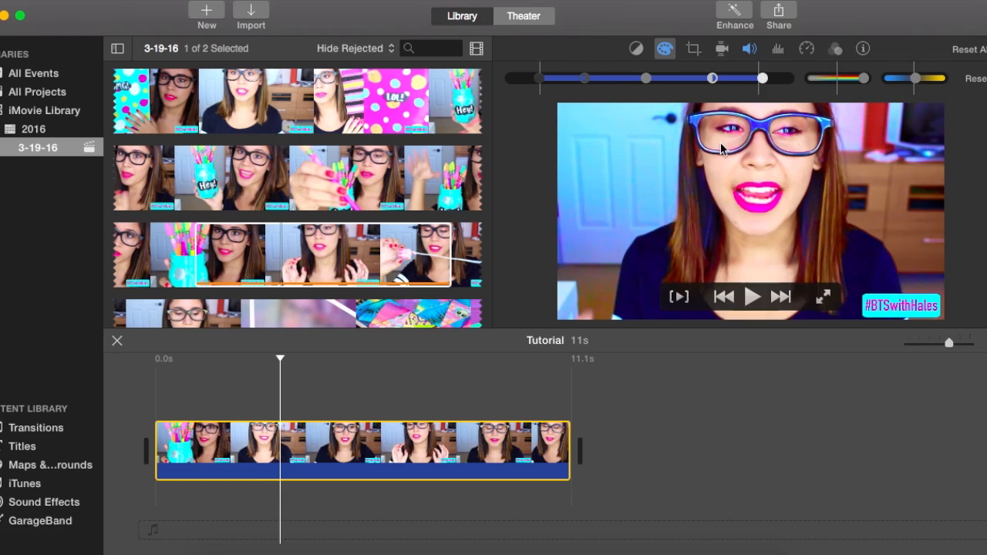
key("space")
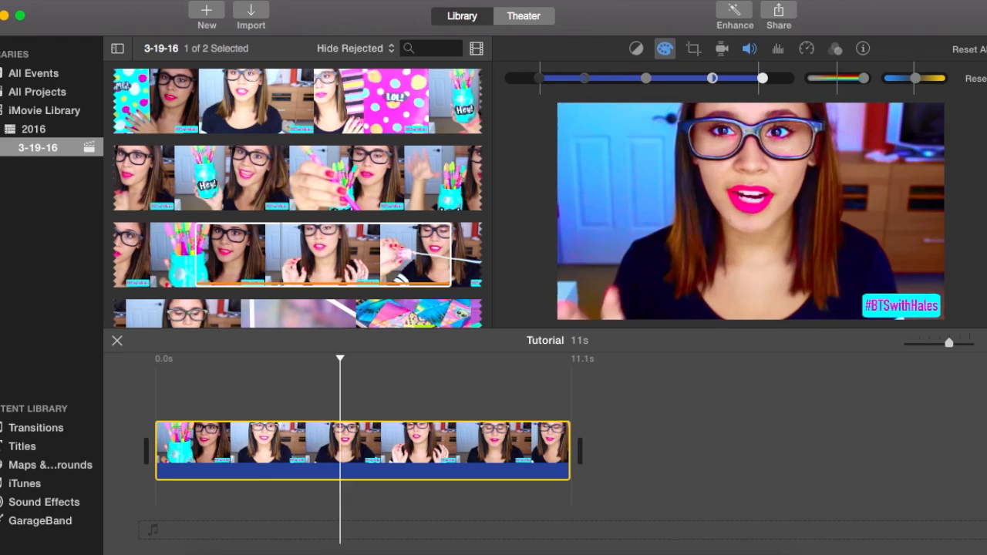
left_click(910, 79)
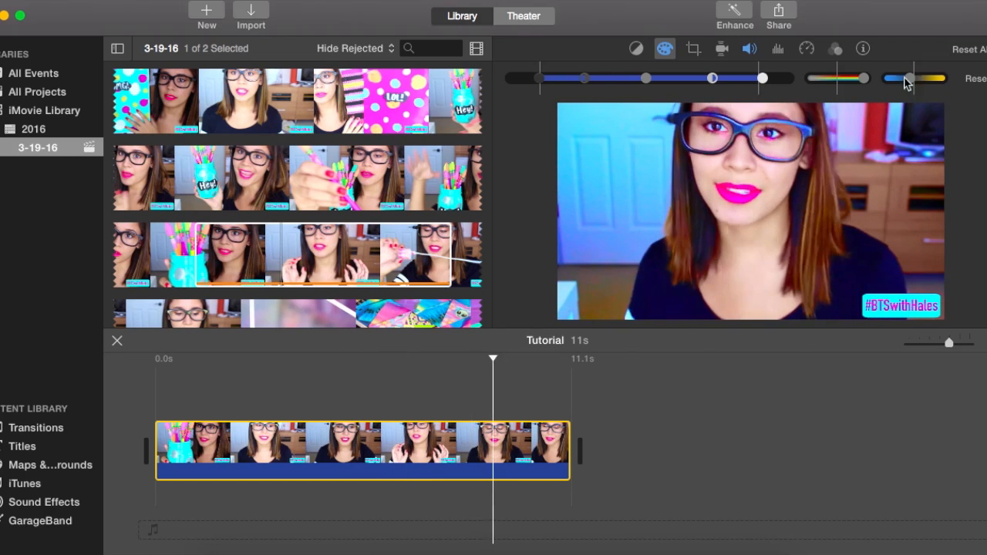
left_click(903, 79)
left_click_drag(902, 79, 913, 78)
left_click(690, 388)
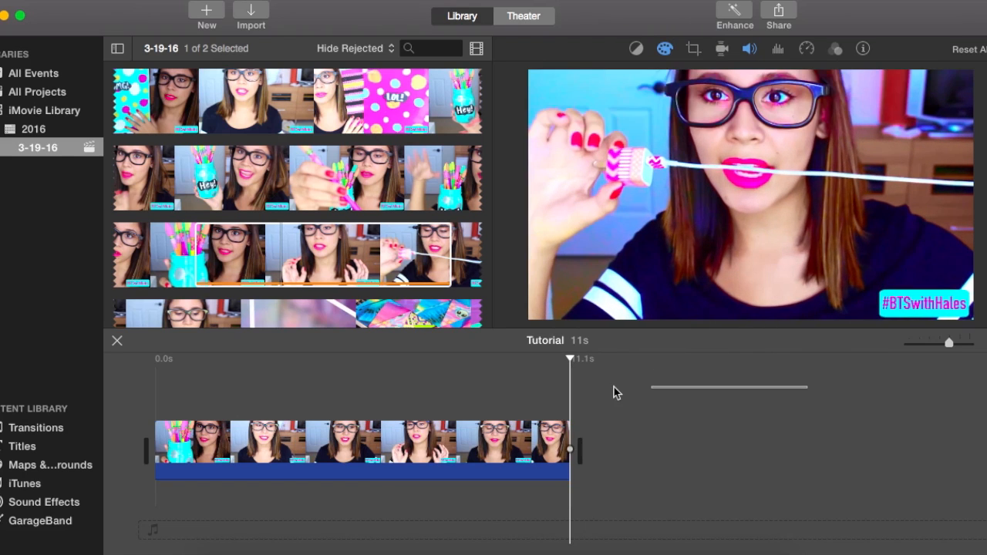
left_click(268, 391)
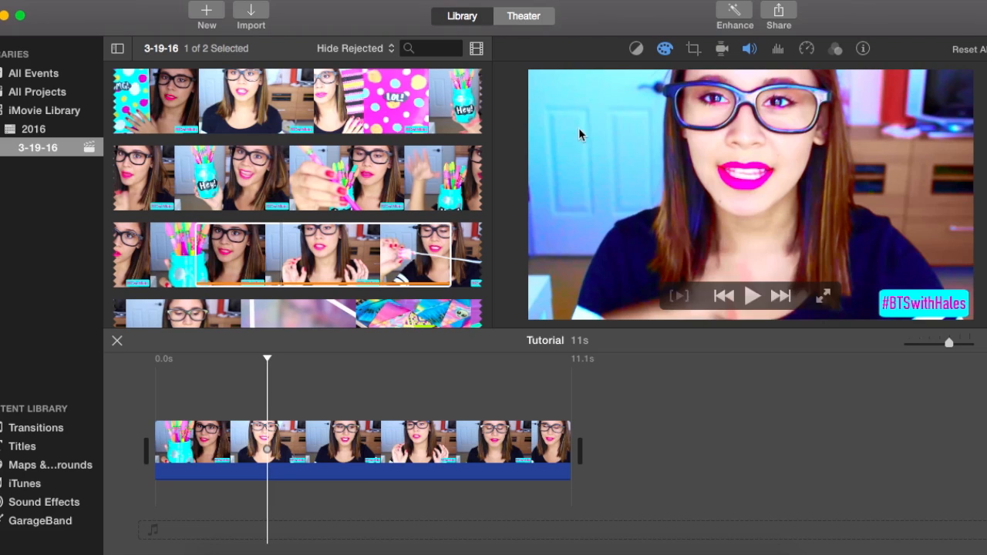
Try the Crop to Fill and Ken Burns cropping styles on the clip and return to Fit.
left_click(693, 49)
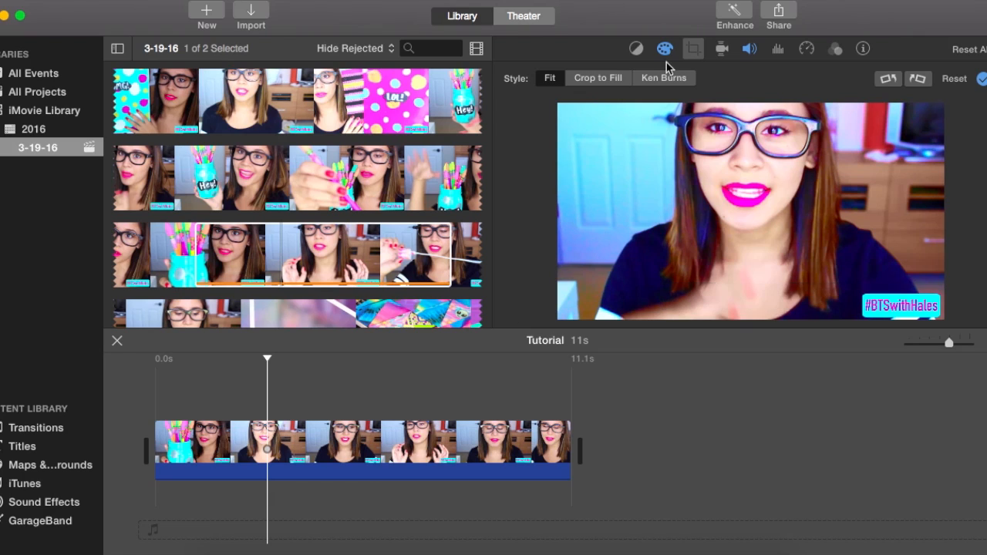
left_click(600, 85)
left_click(594, 81)
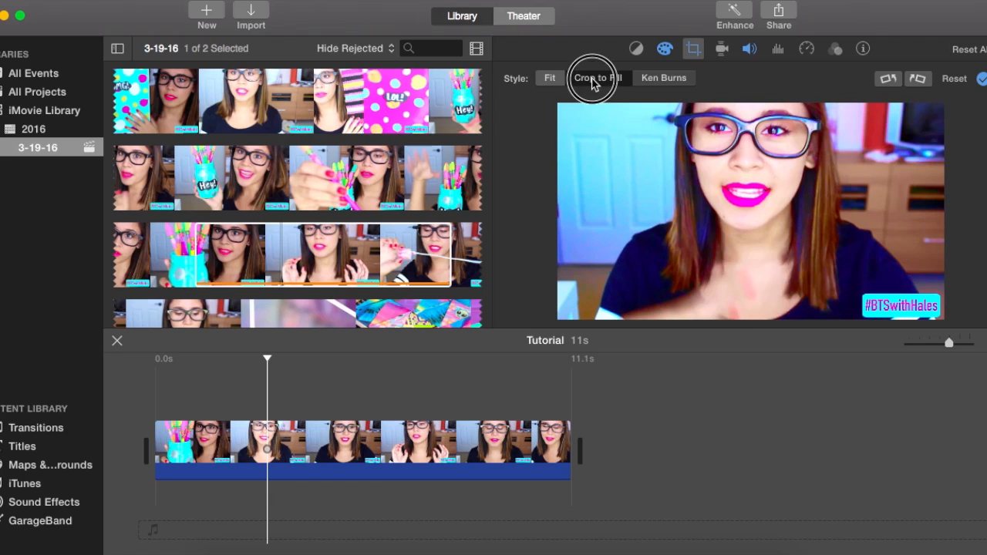
left_click(549, 79)
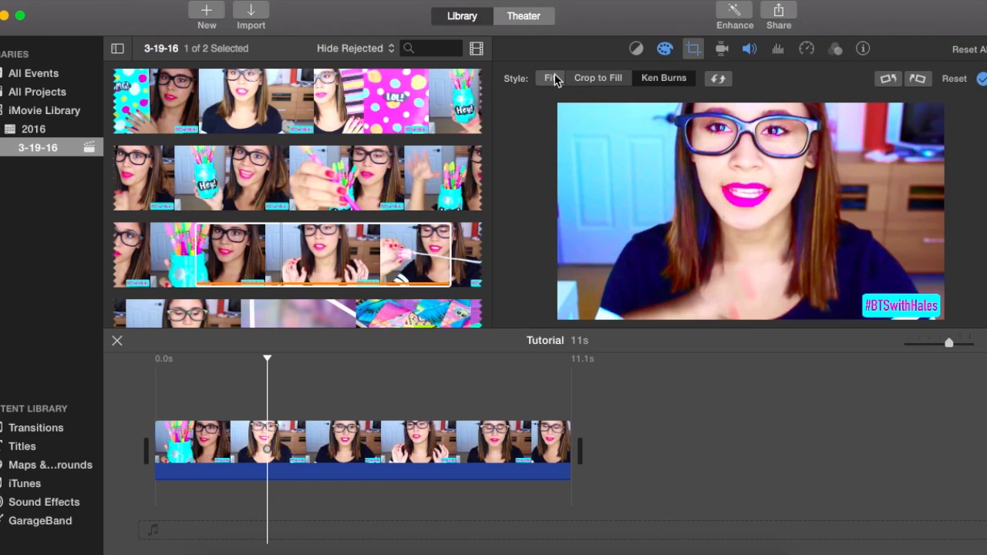
left_click(553, 79)
Apply a Crop to Fill frame slightly smaller than the full picture around the speaker, cutting off part of the hashtag label.
left_click(592, 78)
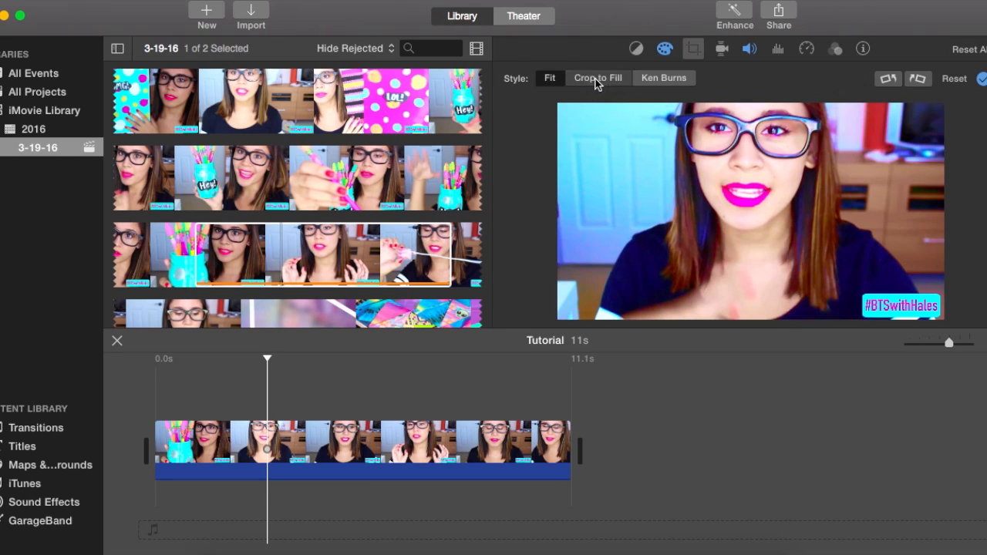
left_click_drag(558, 316, 841, 180)
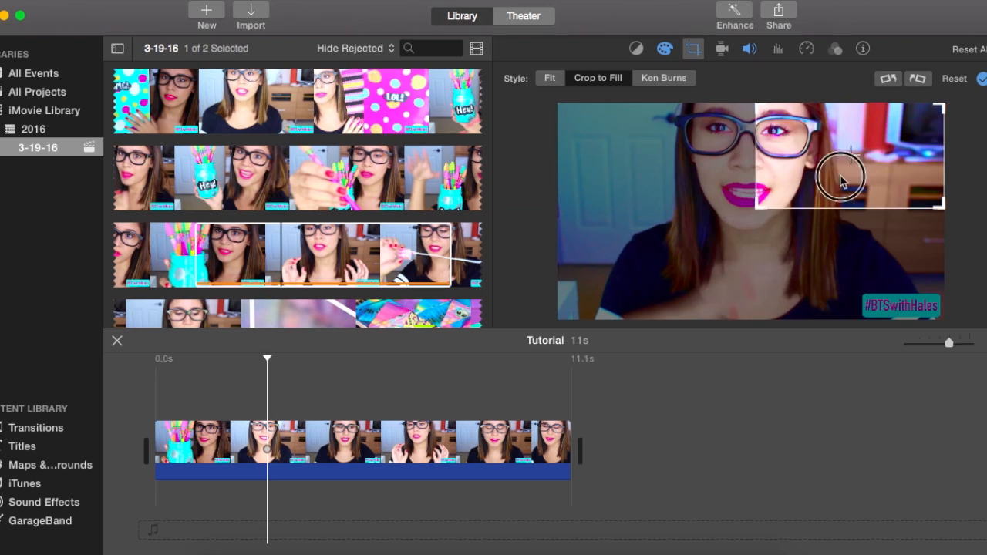
left_click_drag(771, 149, 684, 153)
left_click_drag(666, 218, 574, 301)
left_click_drag(726, 217, 731, 213)
left_click(981, 80)
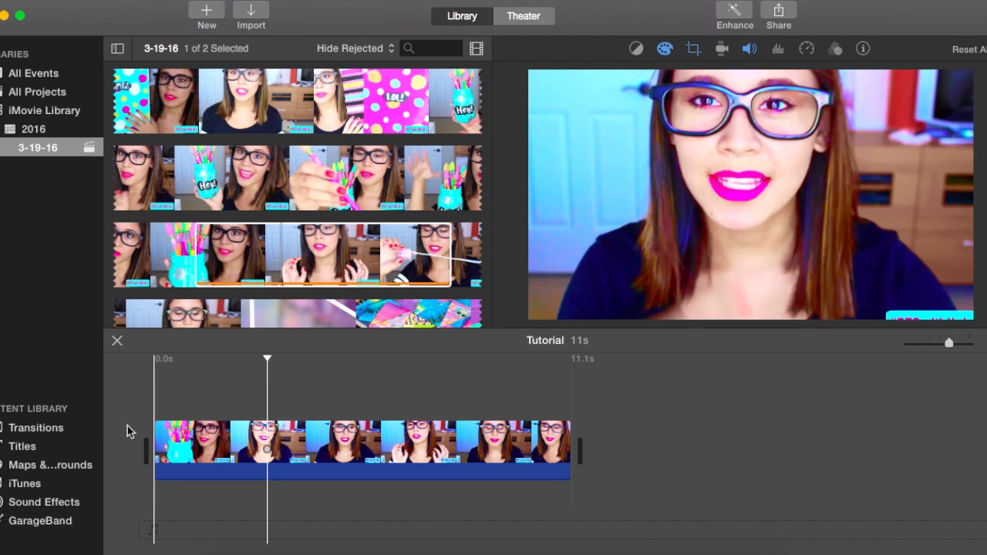
Play the cropped clip from near its beginning to check the framing.
key("backslash")
left_click(252, 365)
left_click(172, 400)
key("space")
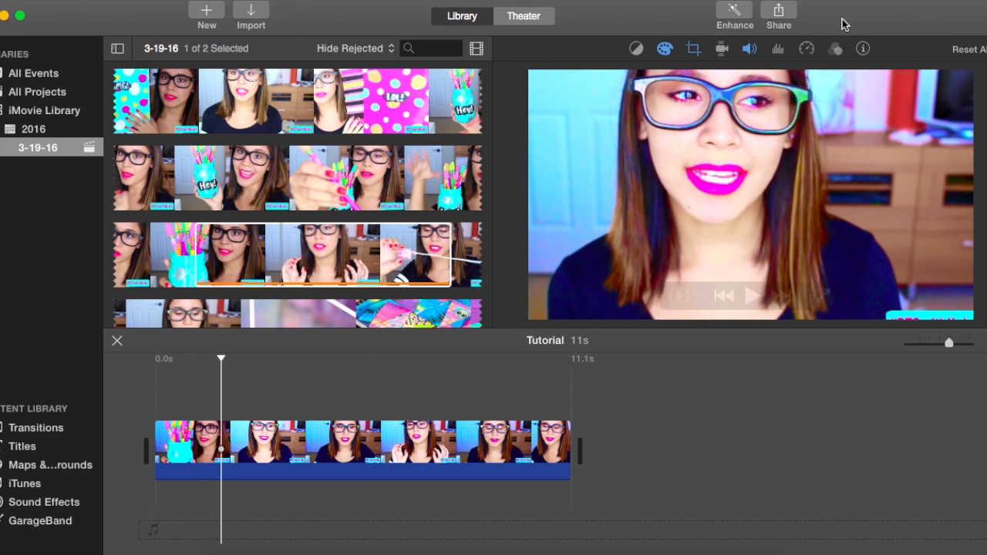
Look through the timeline clip's stabilization, volume, and noise reduction and equalizer settings, reselecting the clip as needed.
left_click(722, 48)
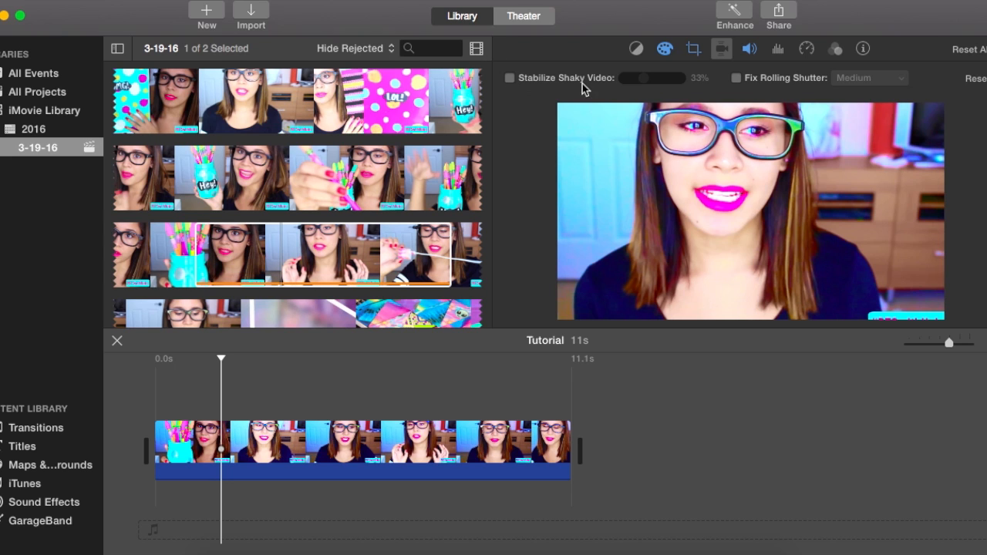
left_click(167, 240)
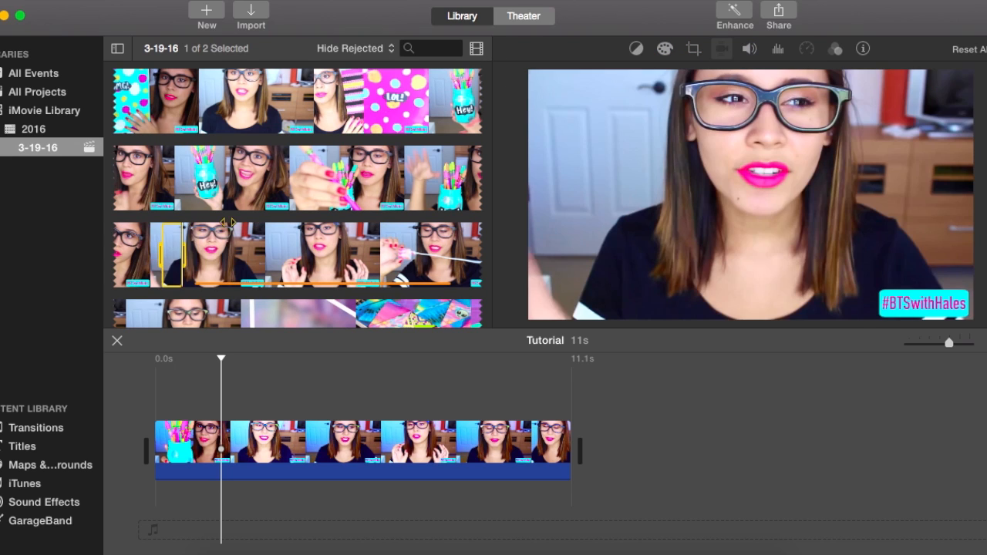
left_click(450, 447)
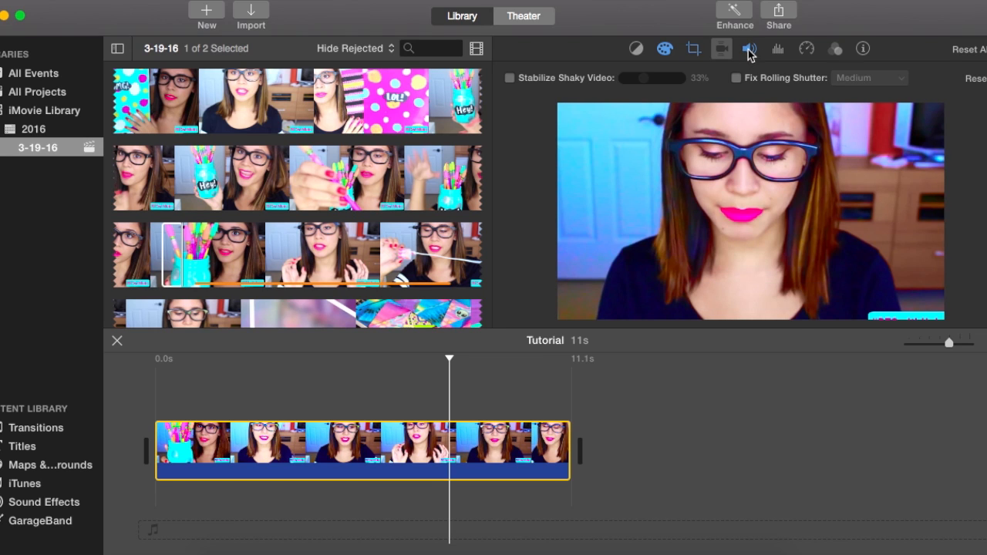
left_click(748, 49)
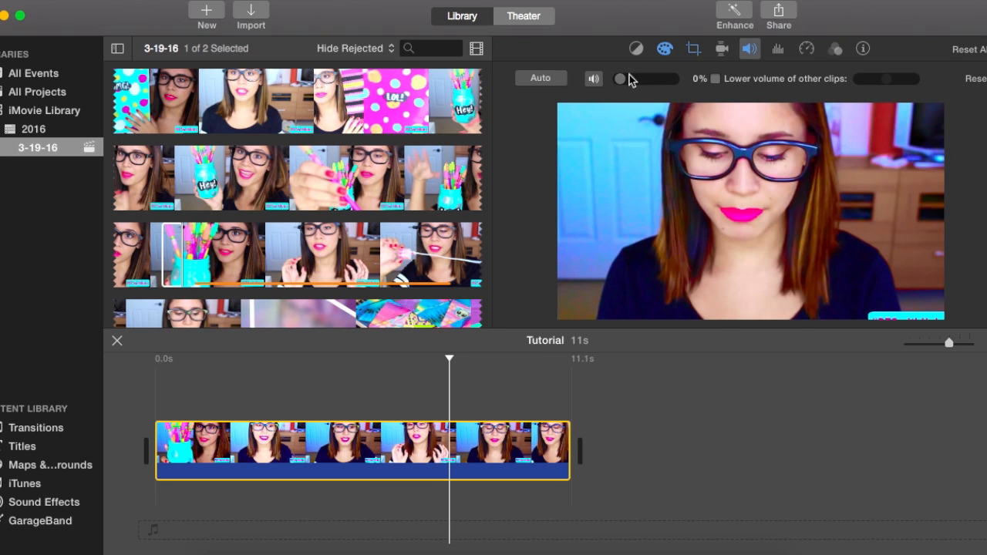
left_click(779, 49)
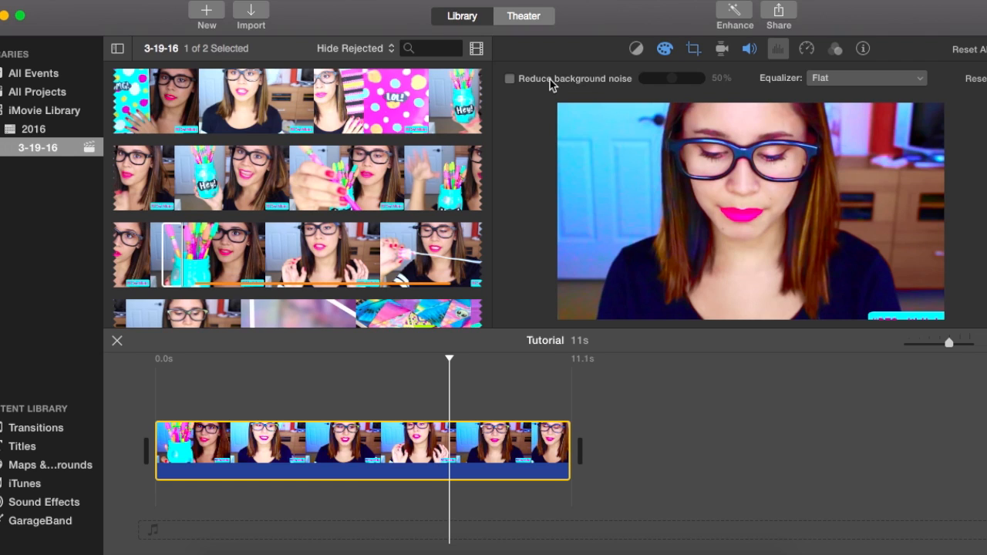
Set the timeline clip's speed to Fast at 2x.
left_click(807, 50)
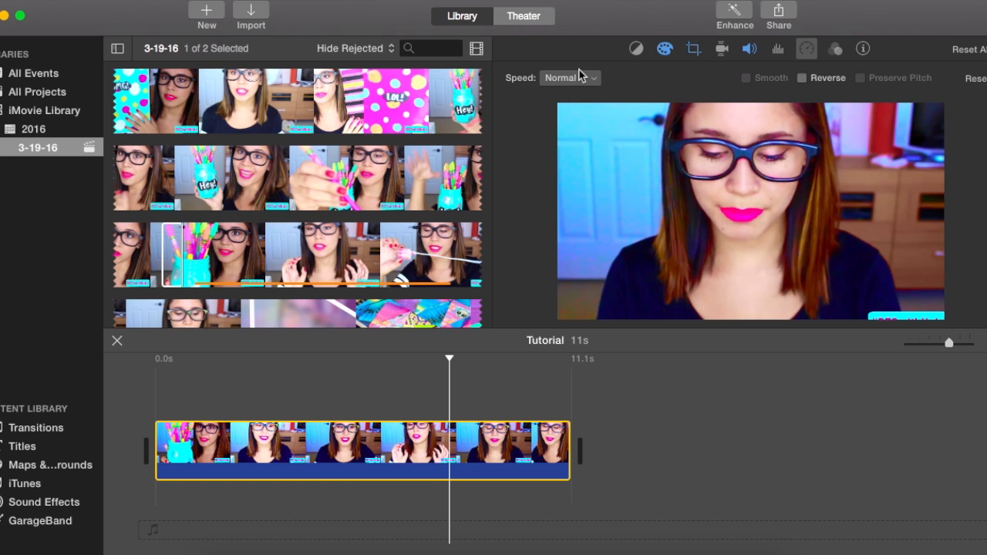
left_click(579, 77)
left_click(579, 77)
left_click(579, 76)
left_click(580, 76)
left_click(579, 77)
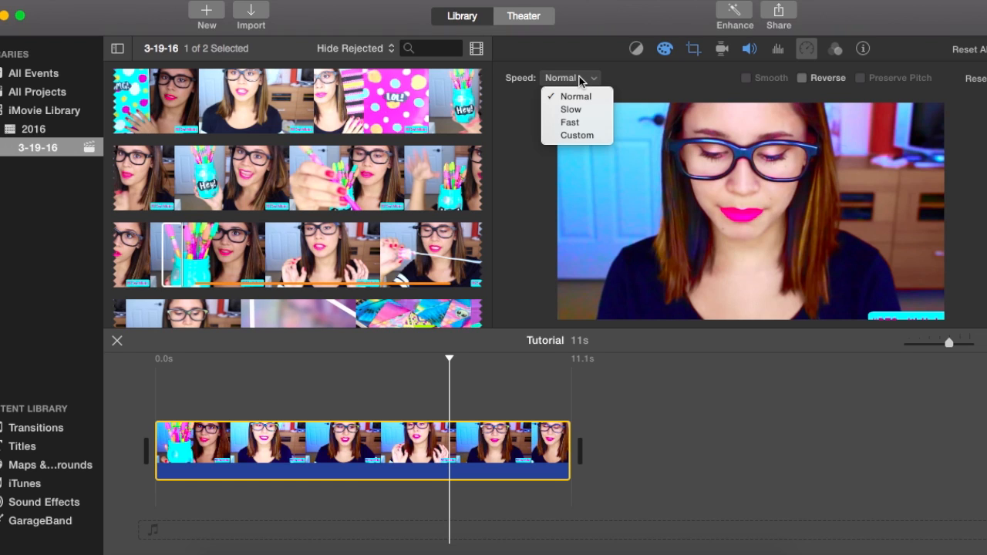
left_click(580, 123)
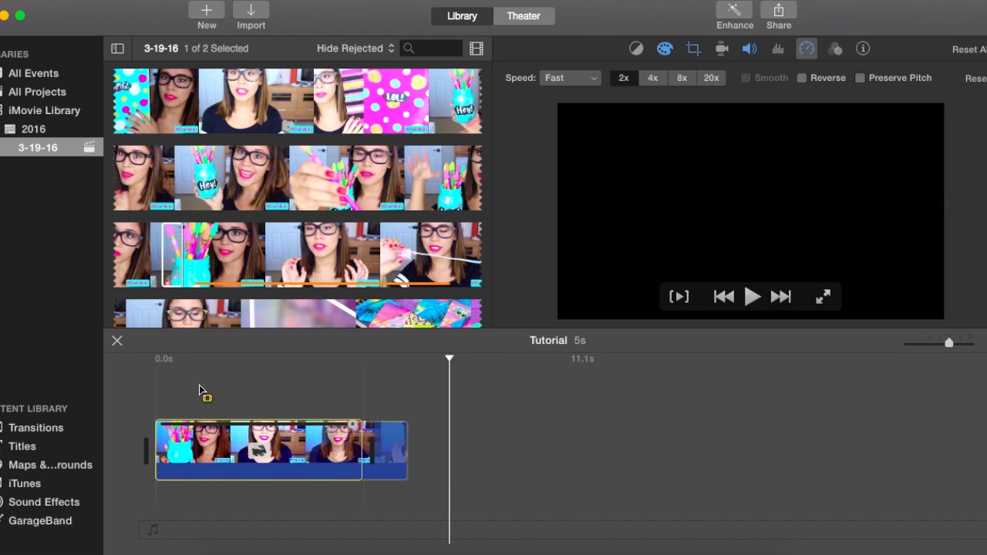
Play the sped-up timeline clip from its beginning to check the faster motion.
left_click(174, 370)
left_click(158, 383)
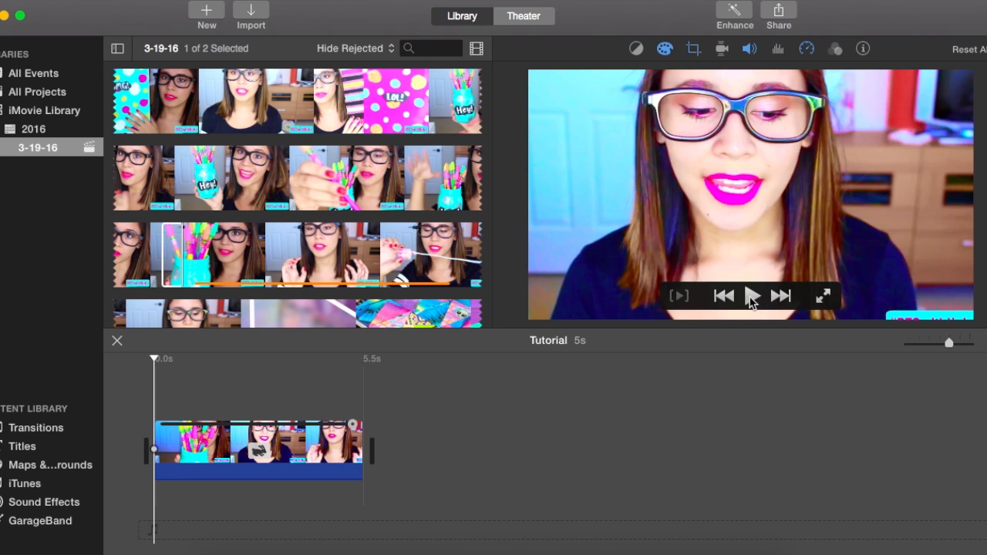
left_click(752, 298)
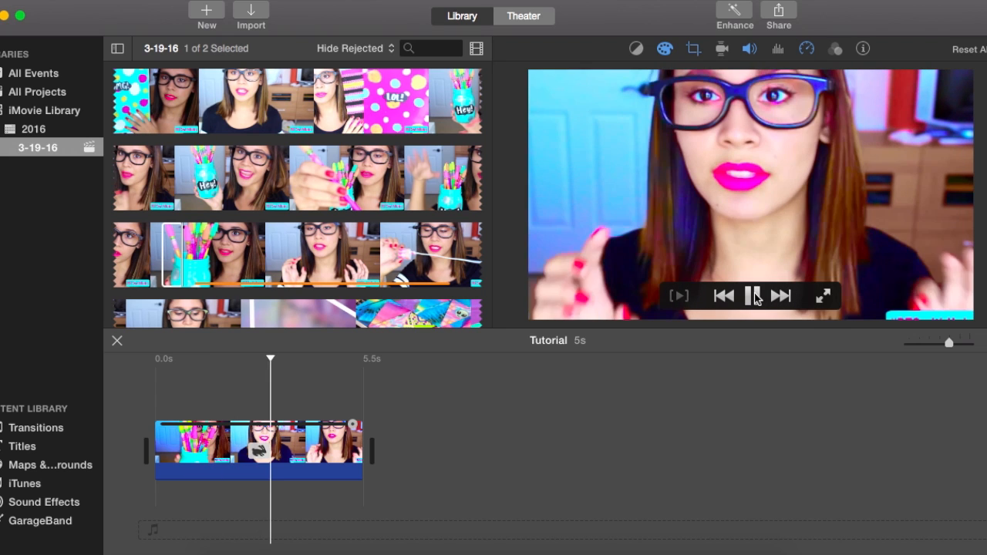
left_click(754, 297)
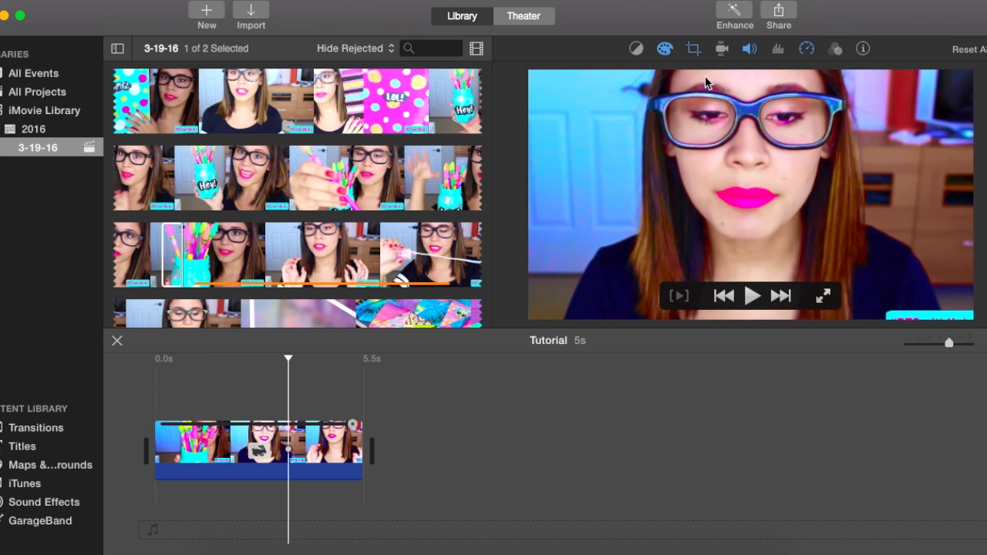
Try reversing the timeline clip, preview its backward playback, and turn the reversal off again.
left_click(749, 49)
left_click(805, 49)
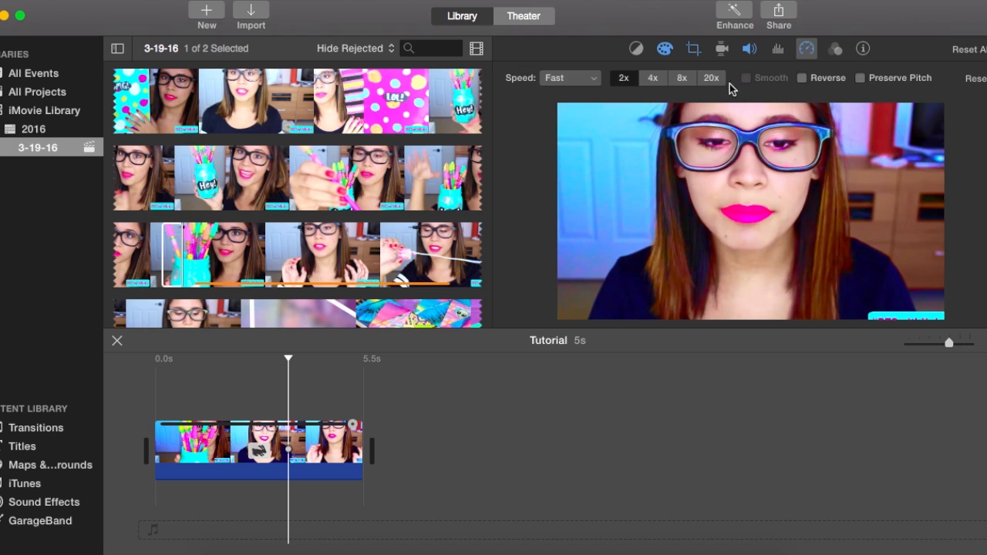
left_click(803, 78)
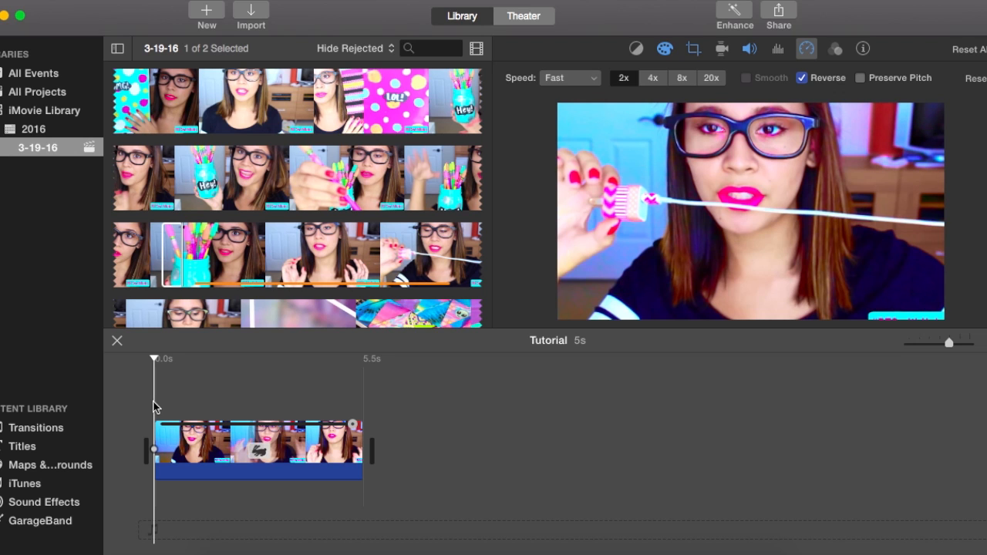
key("space")
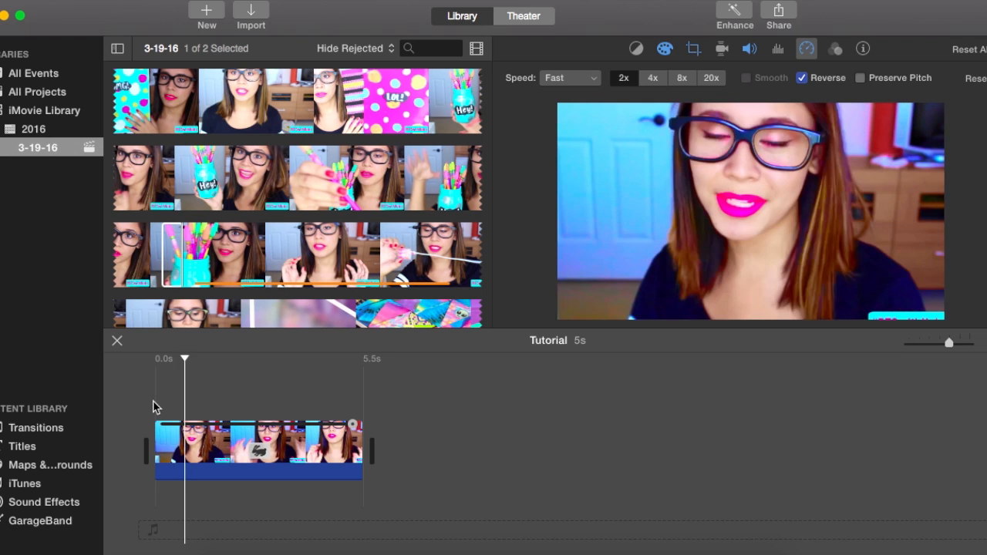
left_click(803, 78)
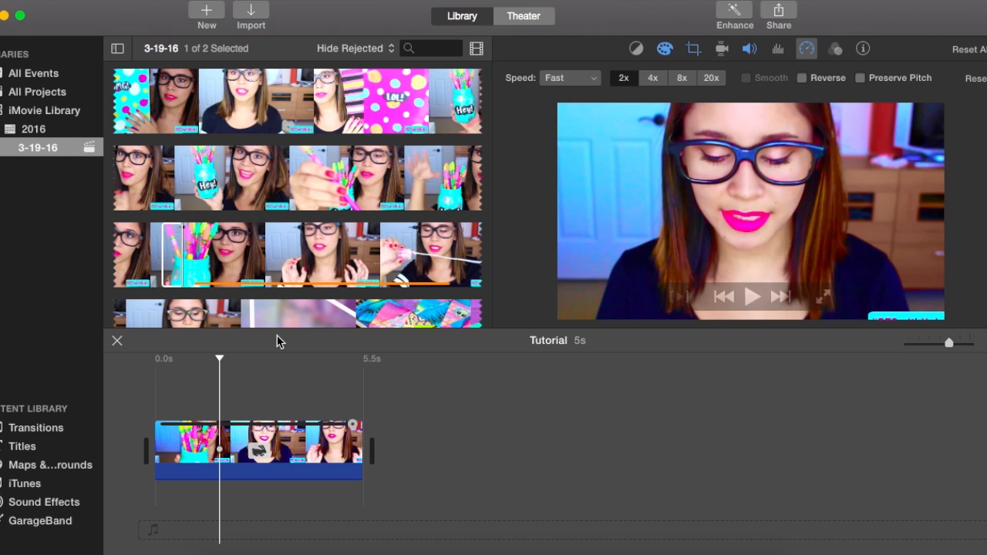
Try the timeline clip at 20x speed, play it from the start, and return its speed to 2x.
left_click(169, 381)
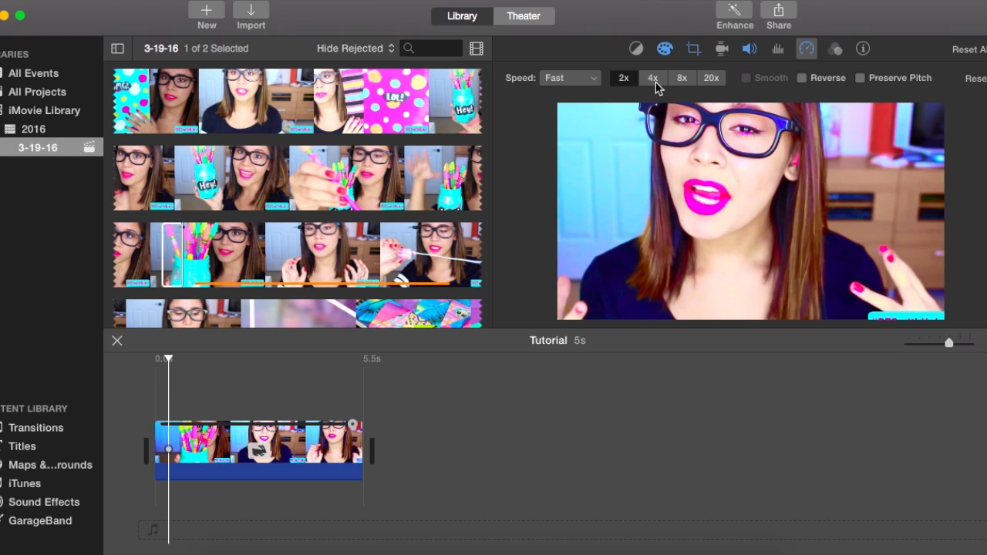
left_click(711, 78)
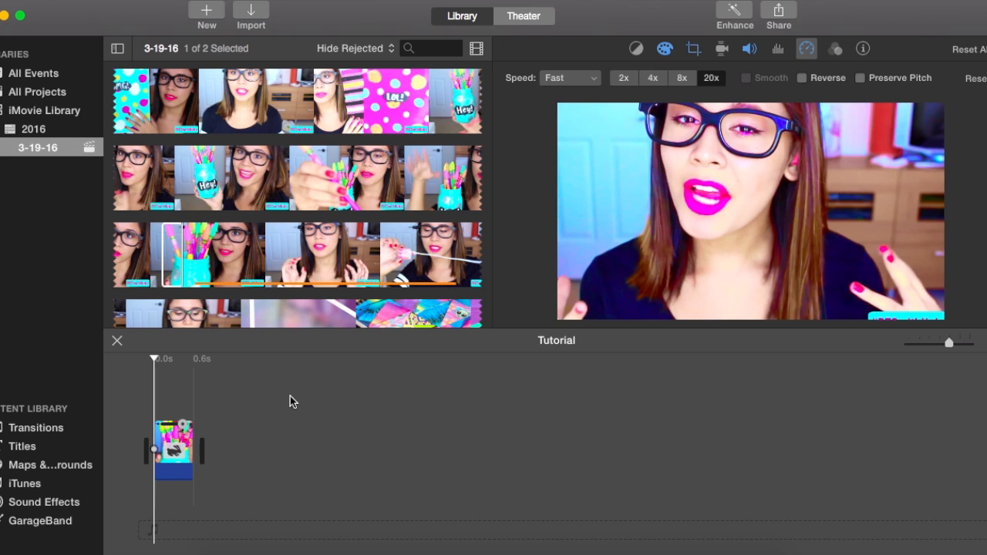
key("space")
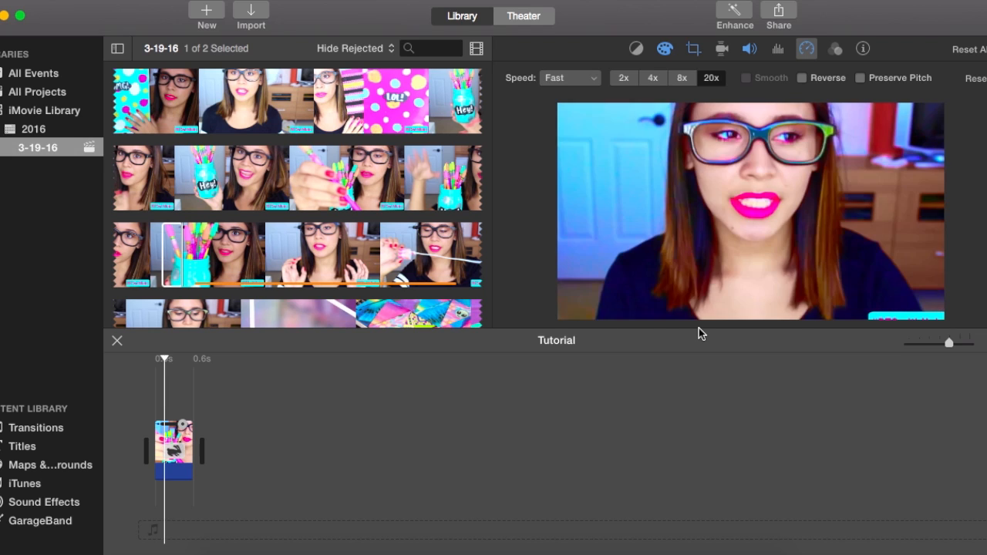
left_click(157, 409)
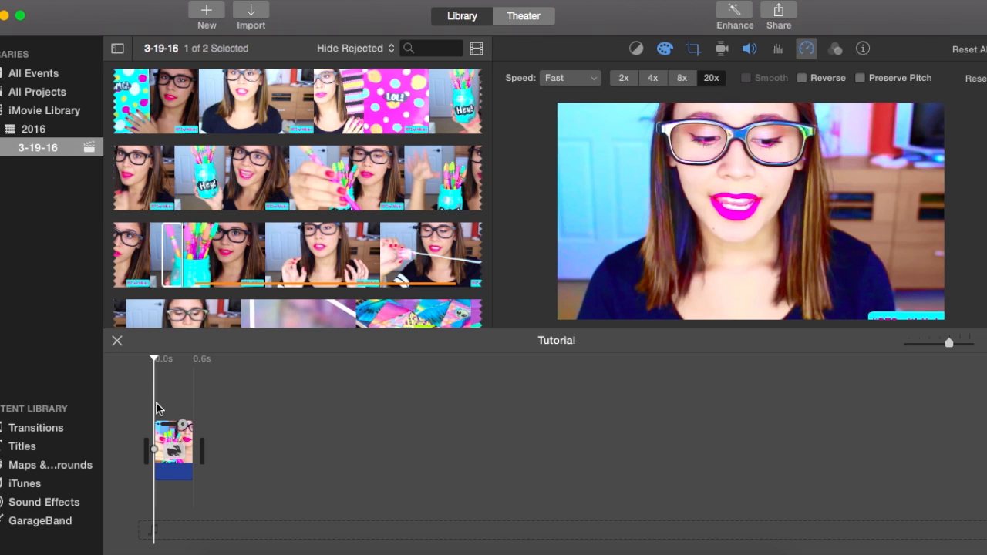
mouse_move(572, 186)
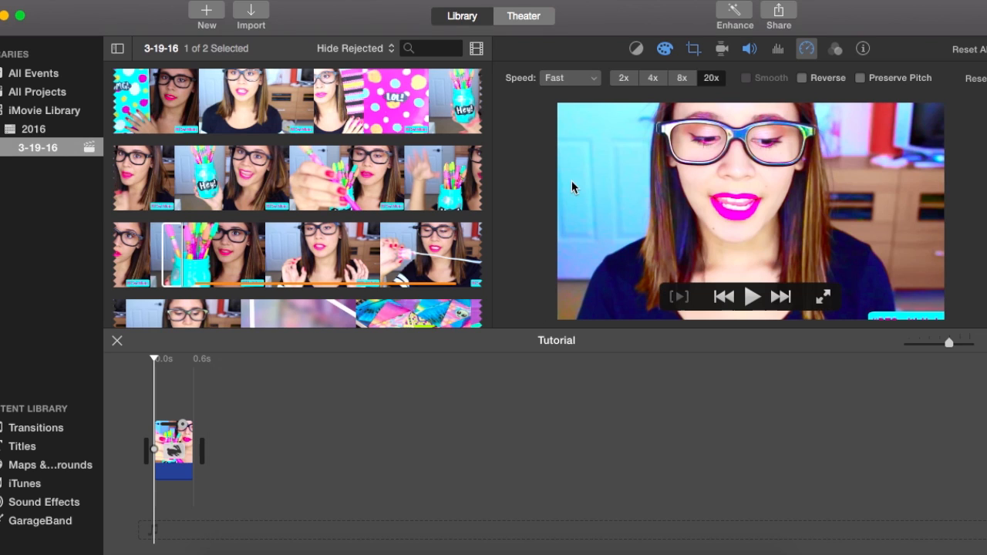
left_click(752, 299)
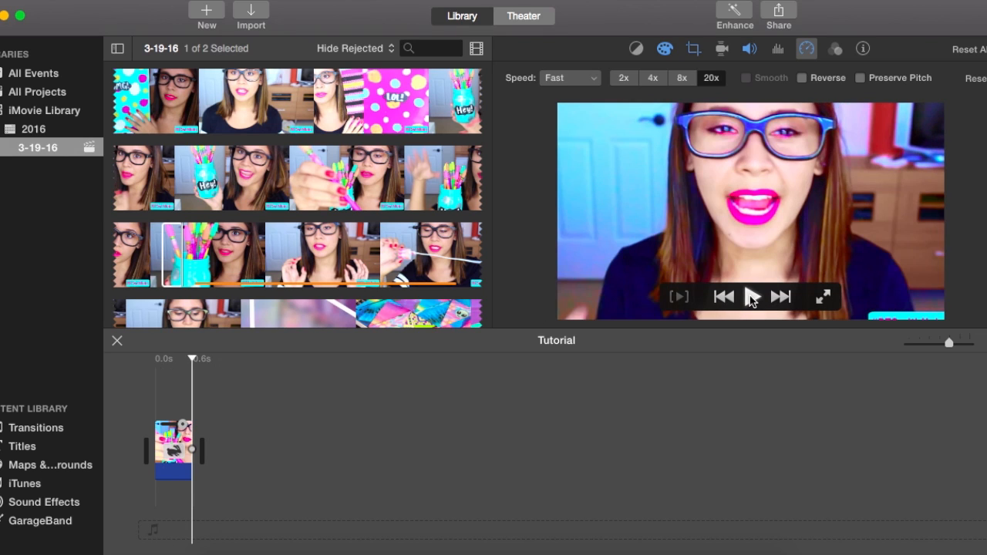
left_click(624, 78)
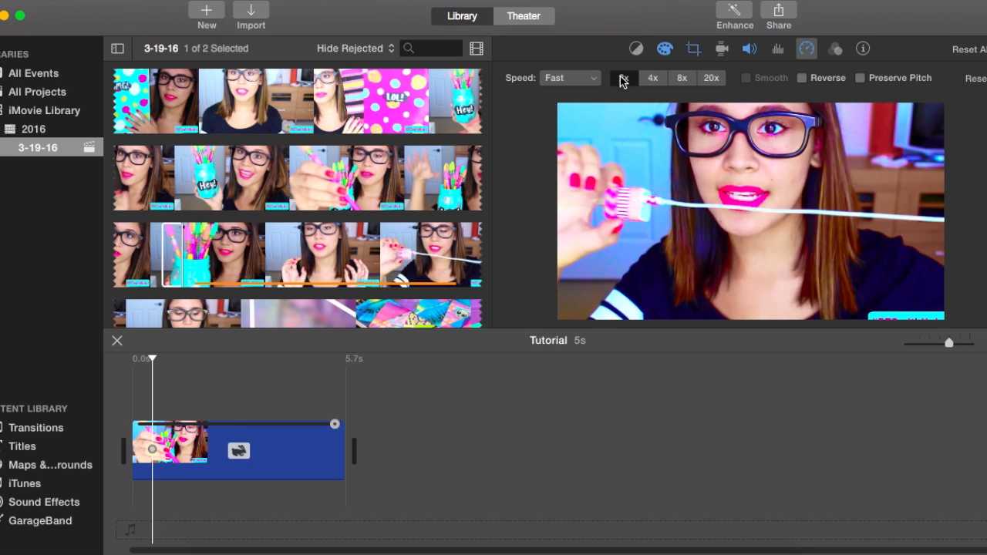
Switch the timeline clip's speed to Custom and enter 250%.
left_click(571, 78)
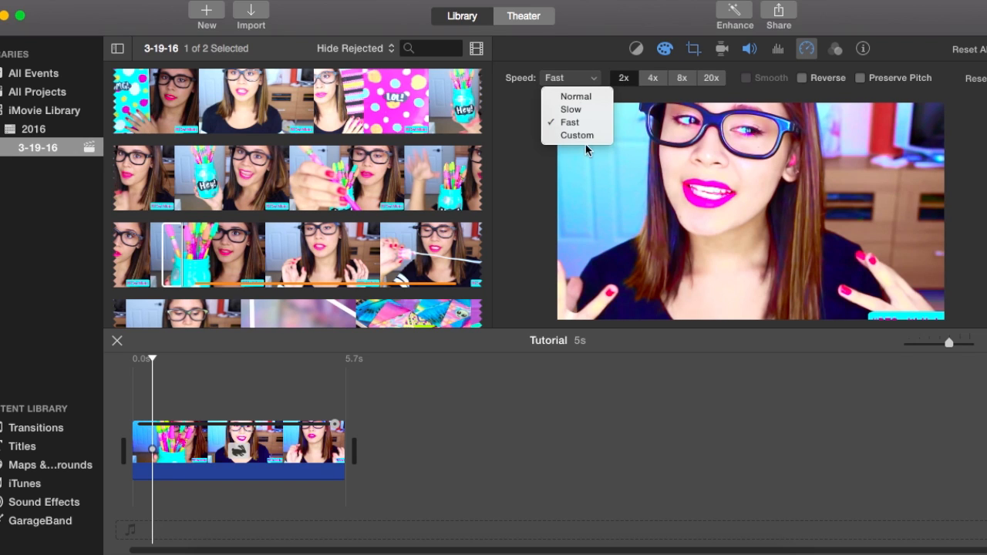
left_click(584, 137)
left_click(619, 77)
type("2")
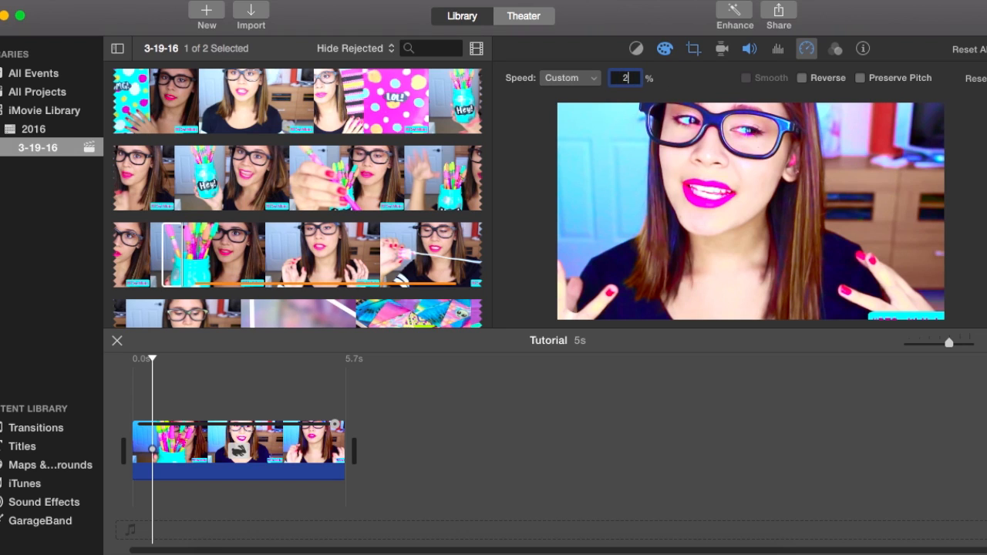
key("Return")
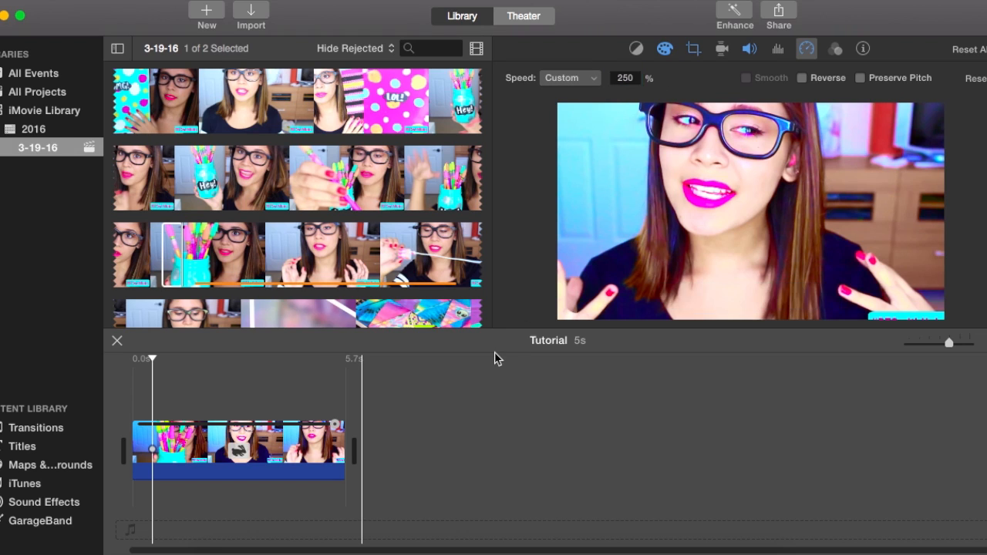
Preview the available video effects on the timeline clip and close the selection without applying one.
left_click(835, 47)
left_click(678, 78)
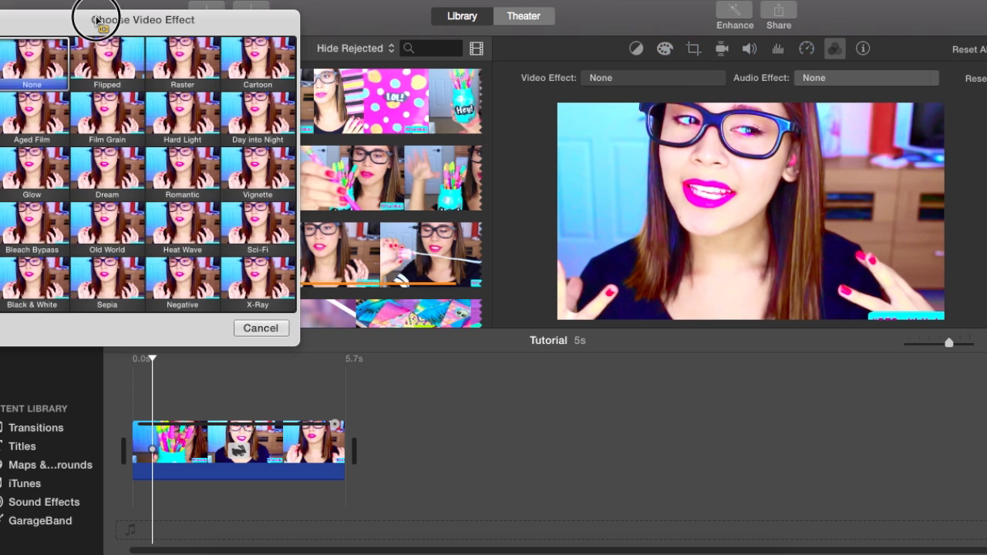
left_click_drag(103, 19, 345, 16)
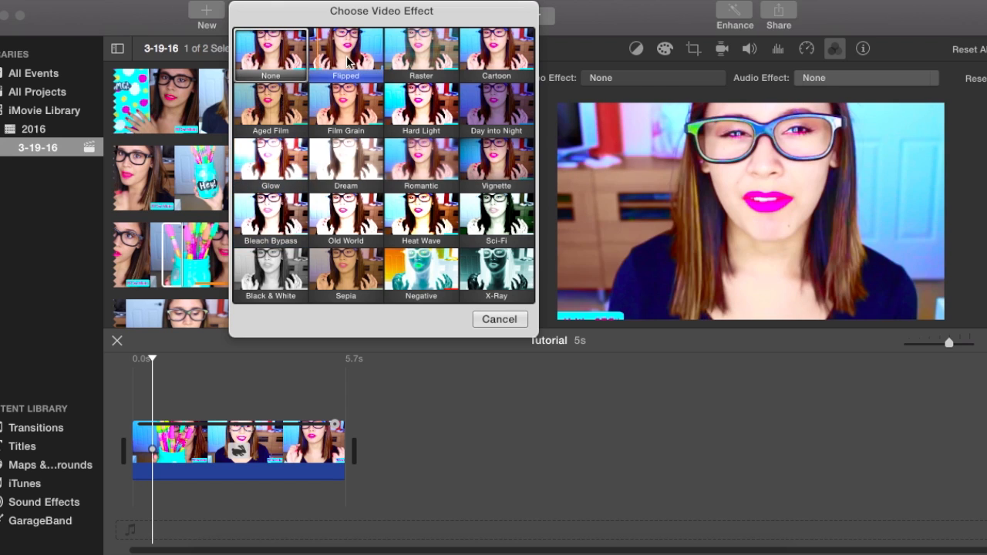
left_click(506, 318)
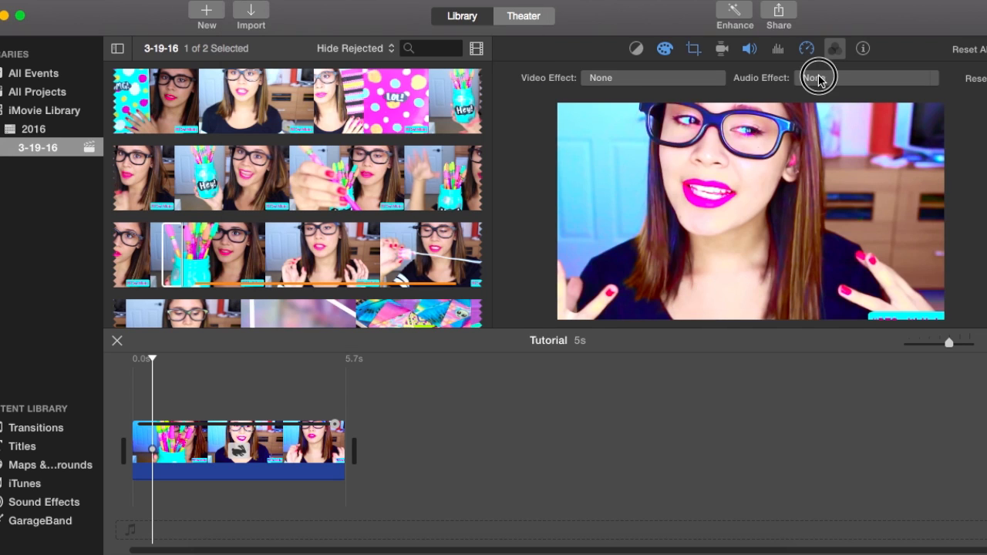
Preview audio effects such as Pitch Down 2 and Pitch Up 4 for the clip, without applying any.
left_click(820, 79)
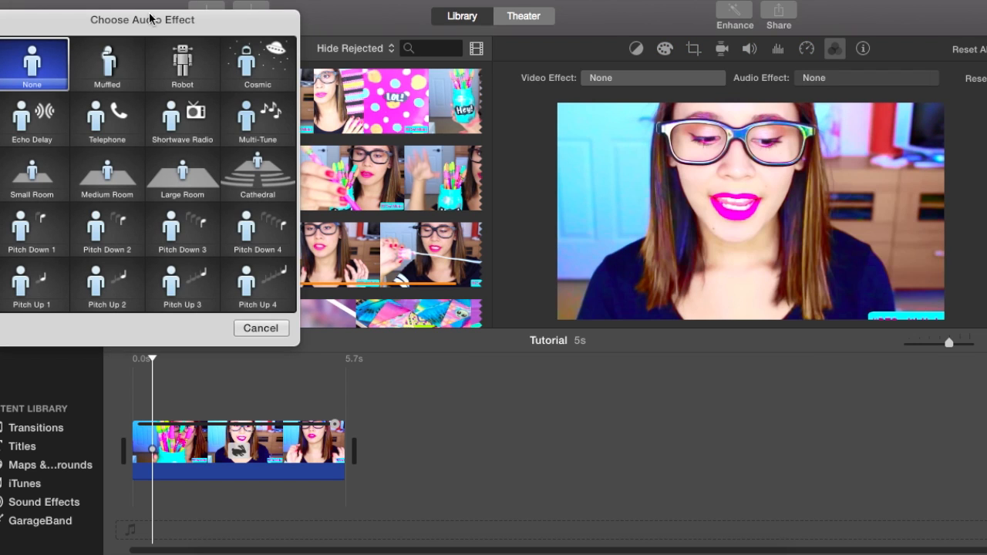
left_click_drag(146, 11, 388, 5)
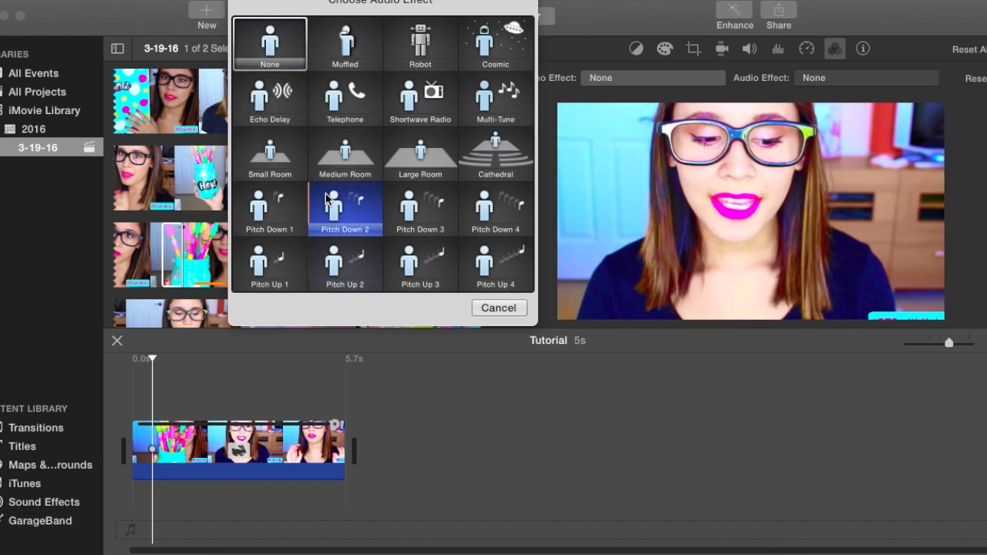
left_click(325, 193)
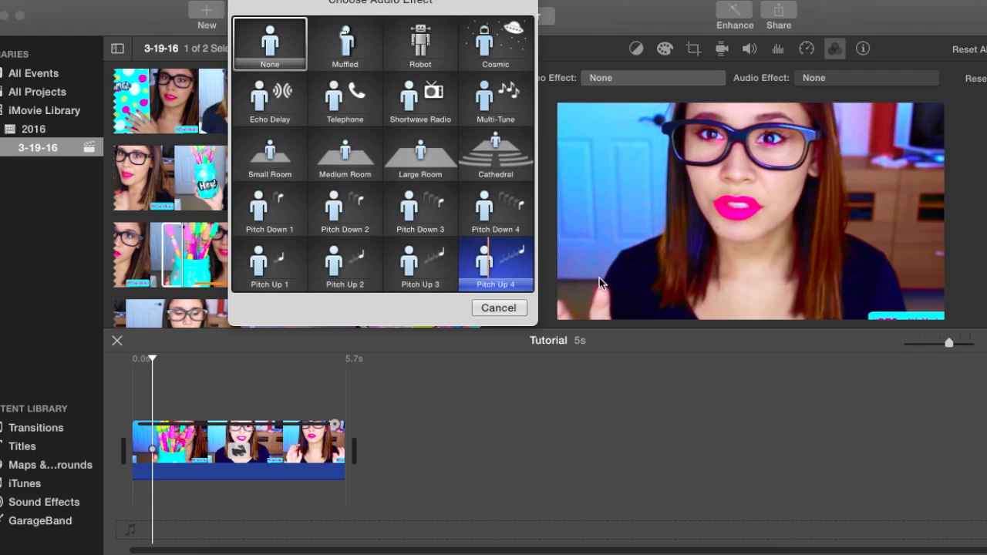
left_click(498, 308)
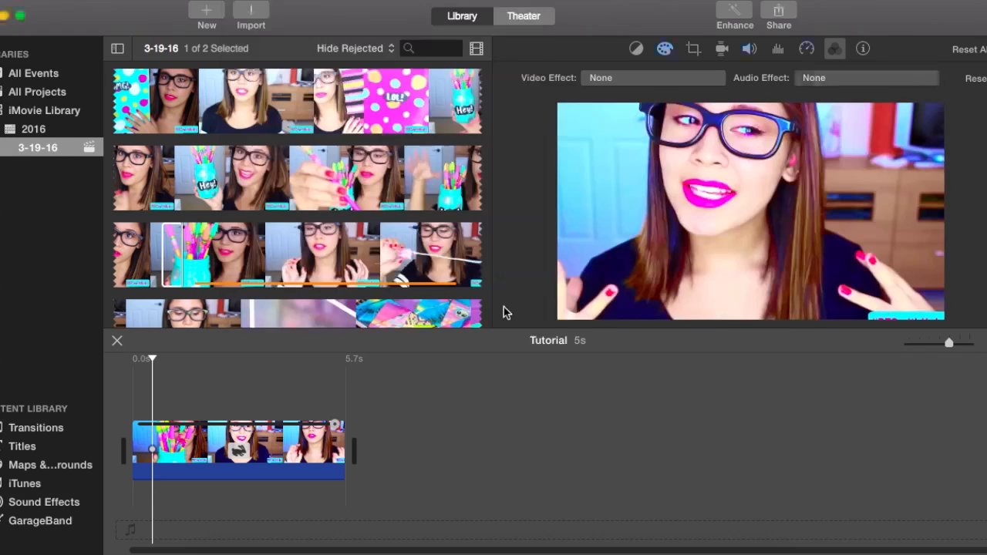
View the timeline clip's name and duration information, and reopen its speed settings.
left_click(863, 49)
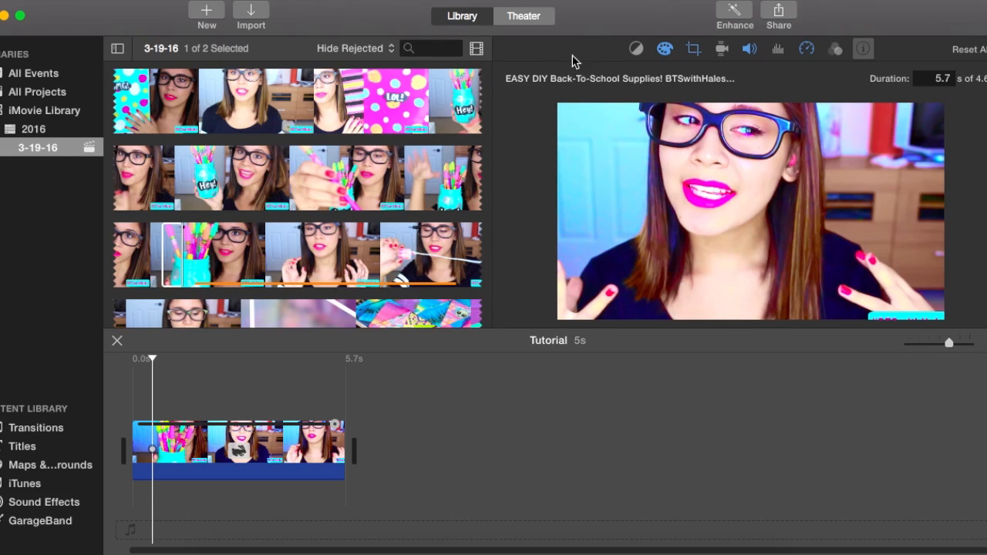
mouse_move(563, 135)
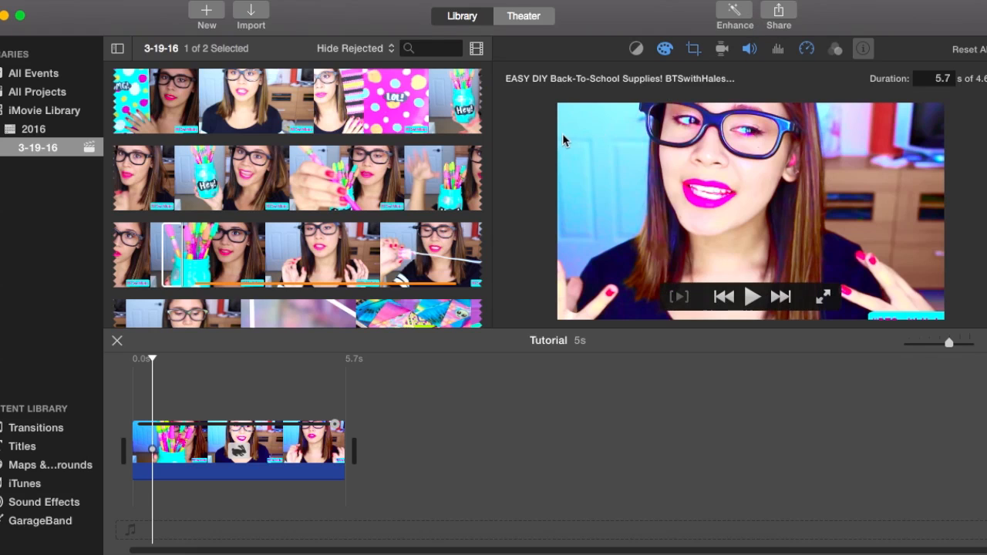
left_click(403, 403)
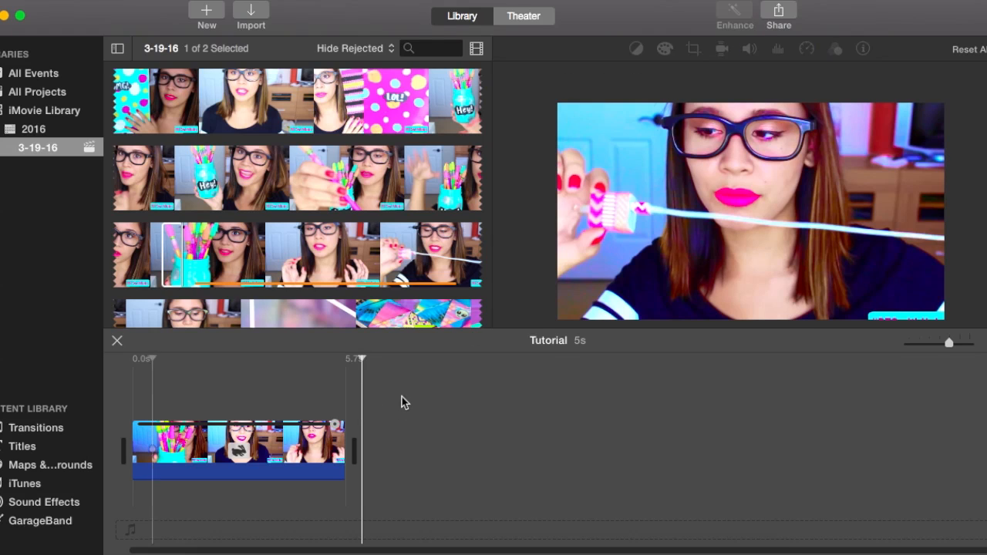
left_click(152, 418)
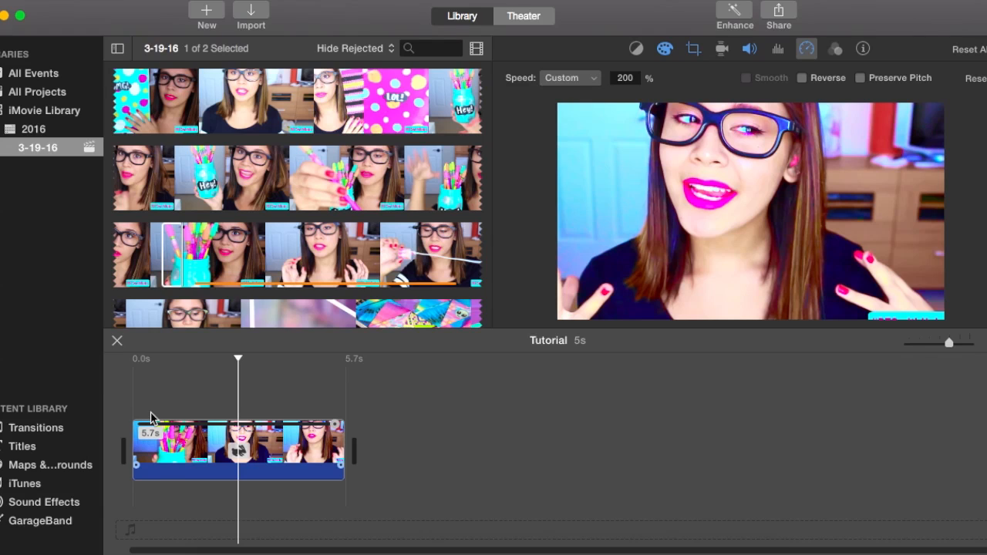
Split the timeline clip at about 0.9 seconds from its start.
left_click(950, 344)
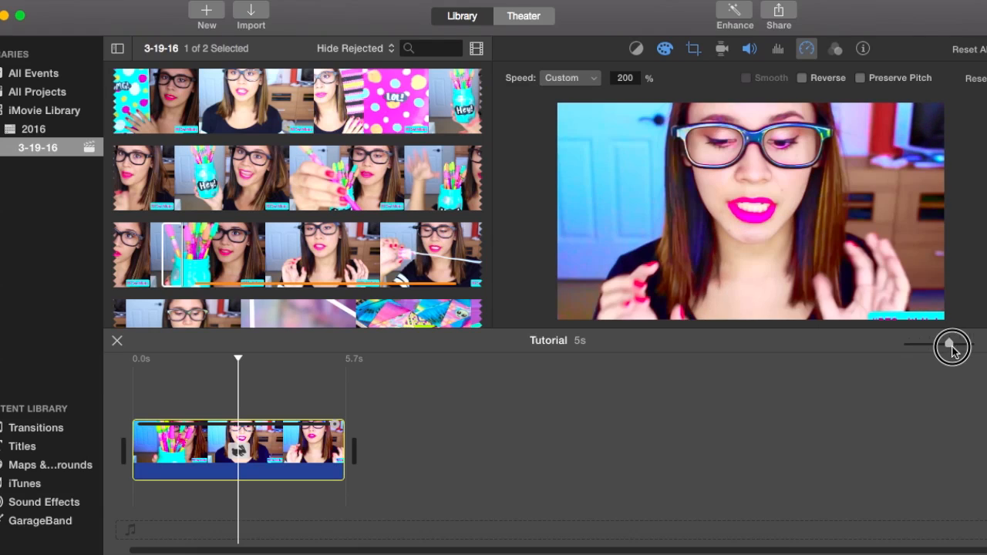
left_click(951, 344)
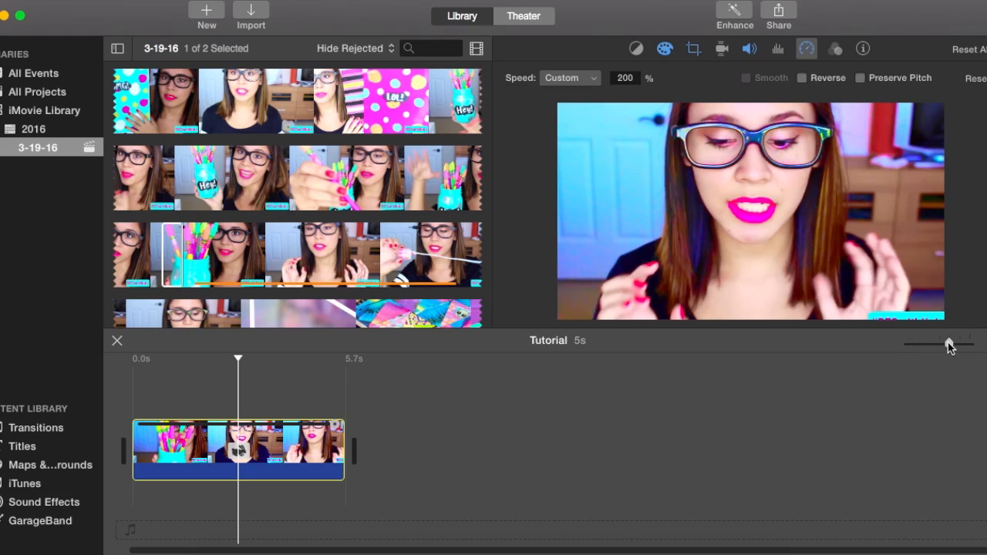
left_click_drag(950, 344, 959, 344)
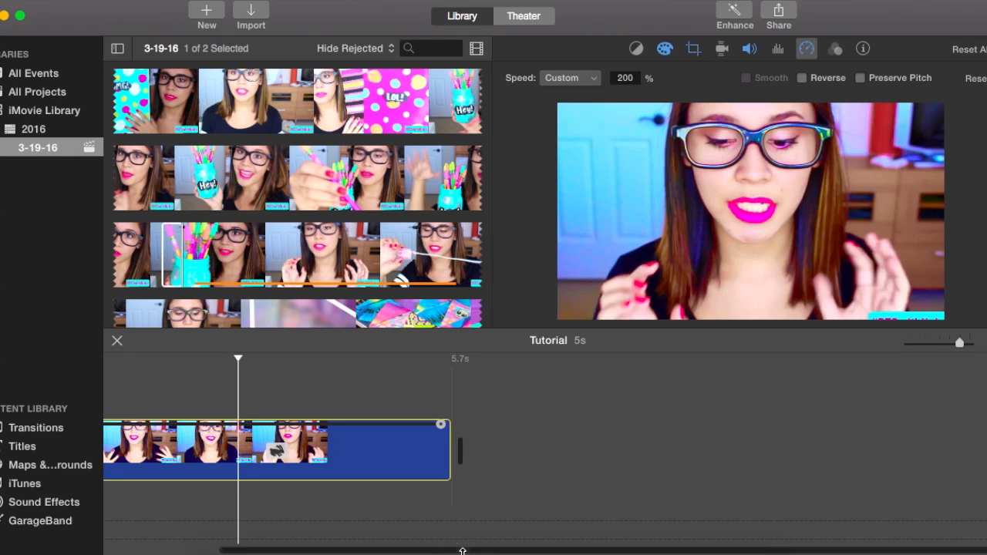
left_click_drag(445, 551, 264, 531)
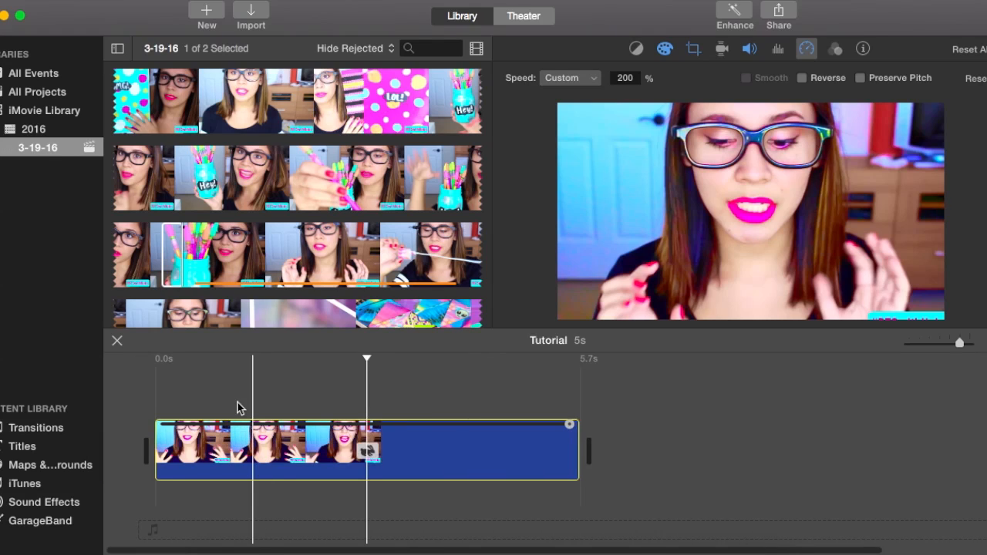
left_click(220, 437)
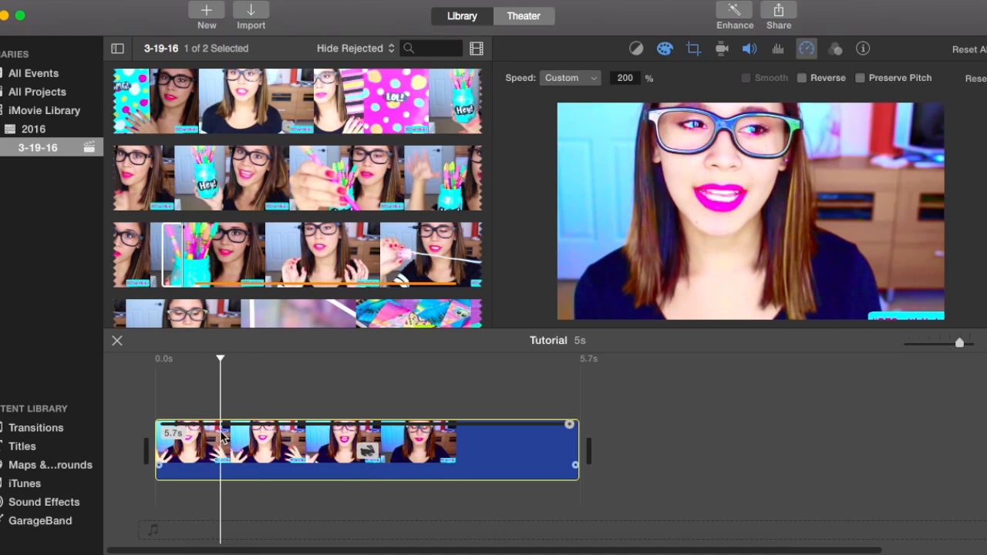
left_click(221, 435)
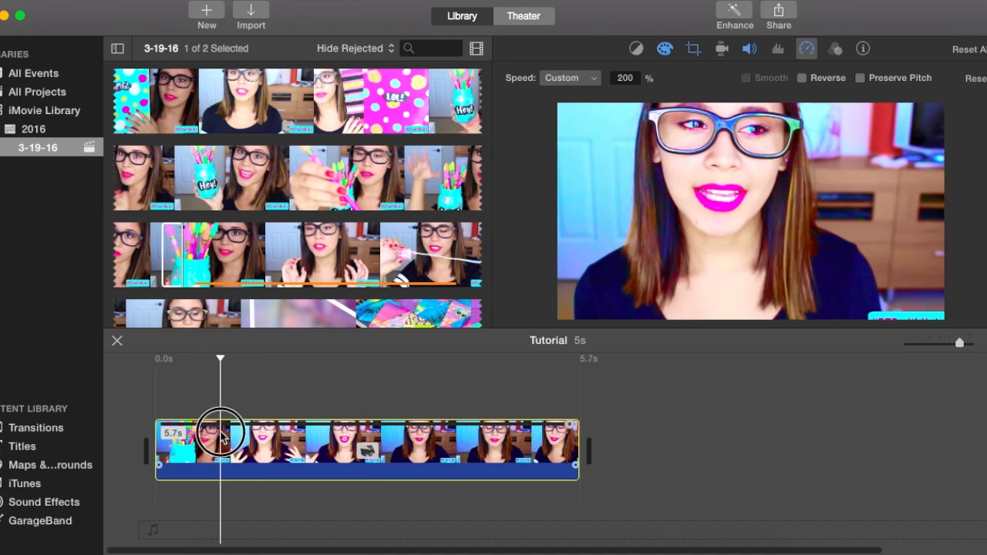
left_click(221, 435)
right_click(221, 435)
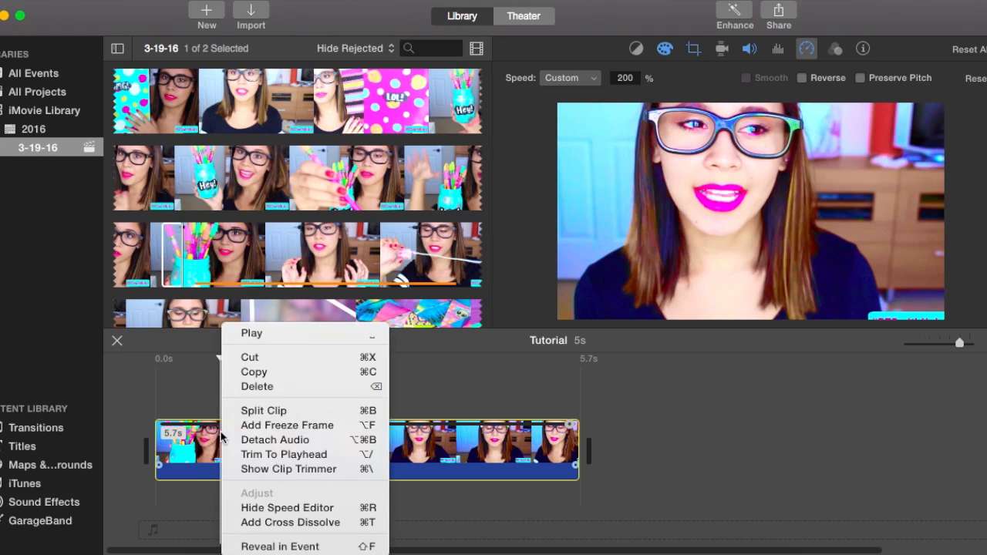
left_click(275, 411)
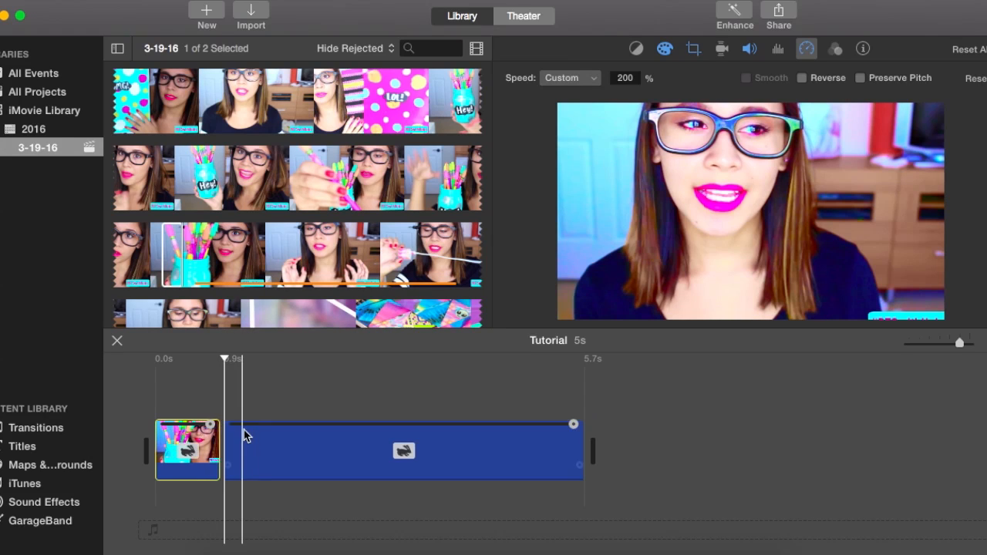
Split the longer second clip shortly after its start and delete the short piece before the new cut.
left_click(244, 430)
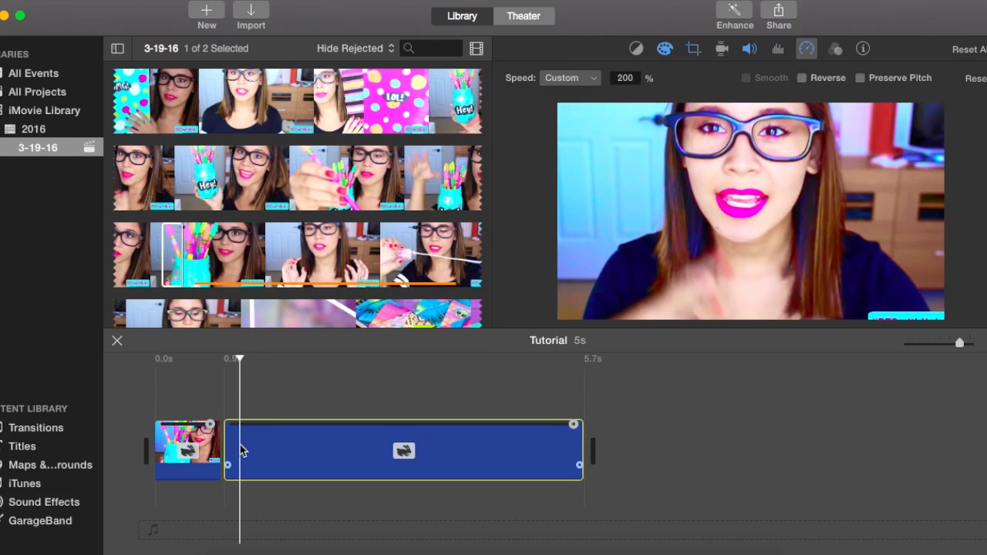
right_click(240, 445)
left_click(306, 413)
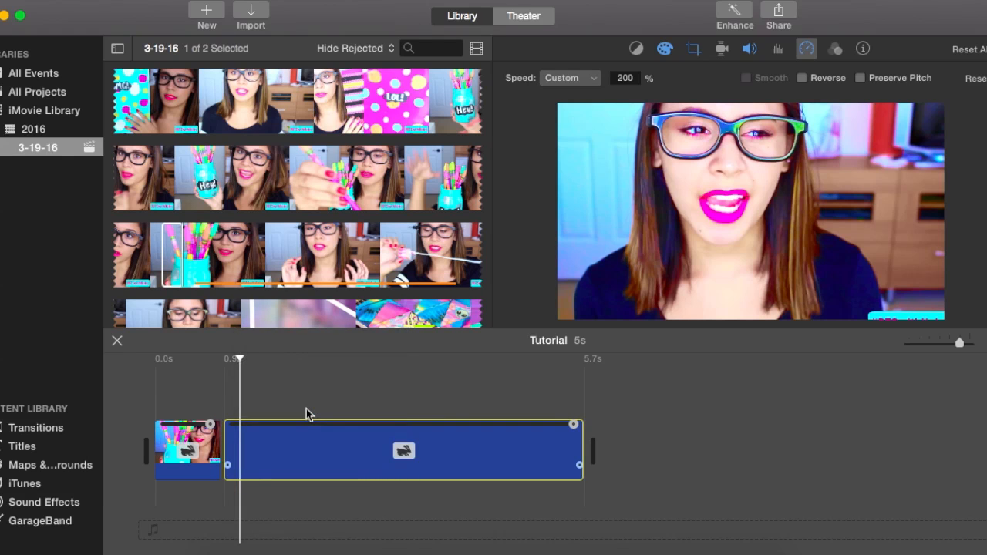
key("Delete")
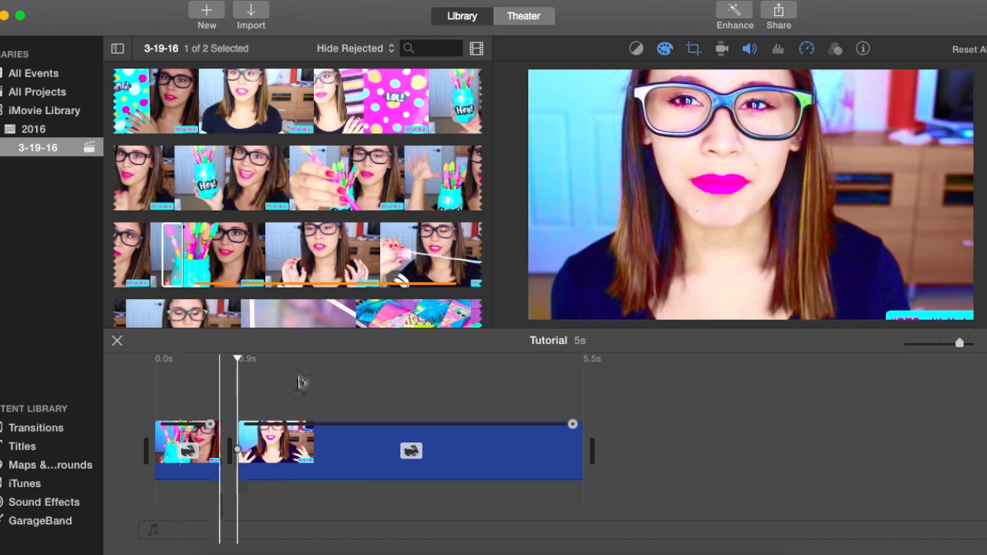
Add a freeze frame to the second clip at about 1.4 seconds in the project and play it back.
right_click(274, 437)
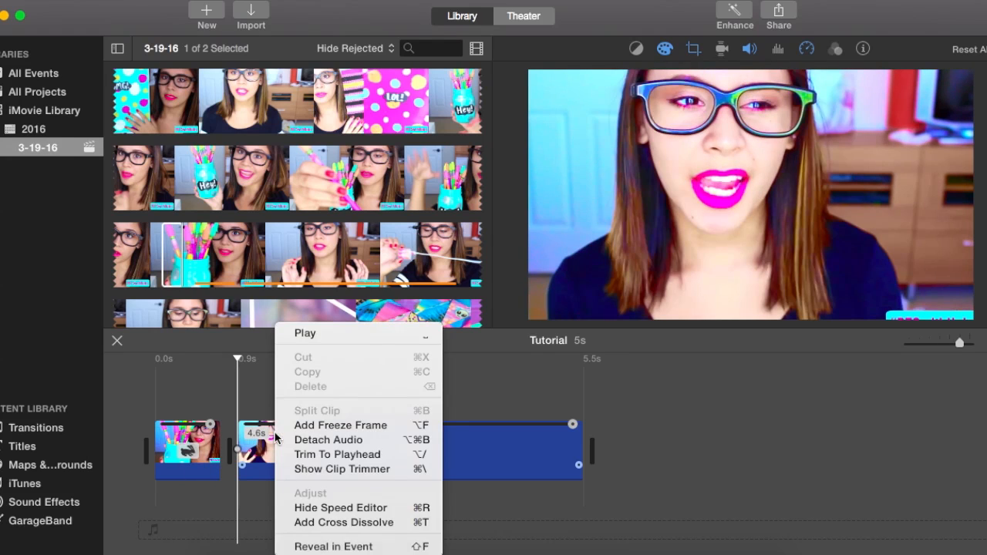
left_click(246, 400)
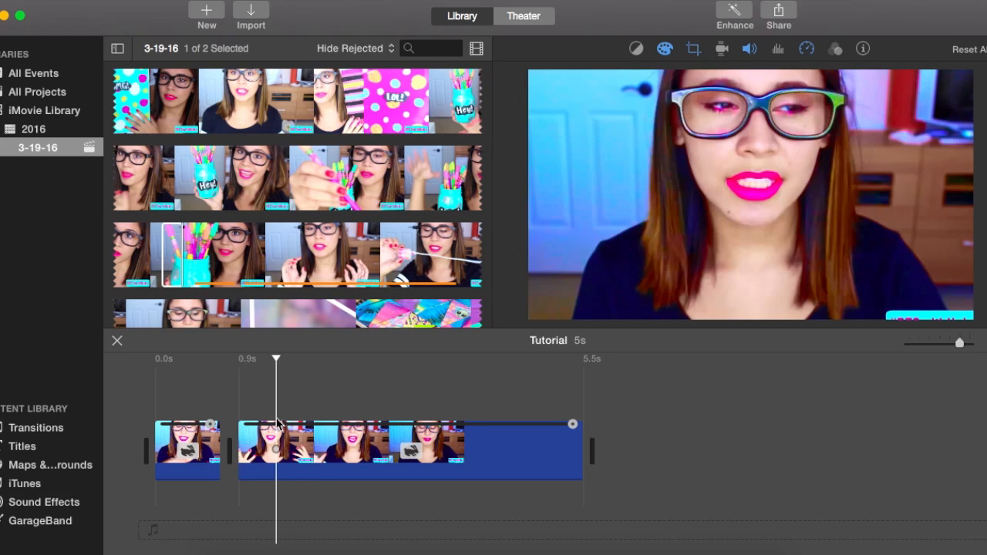
right_click(278, 435)
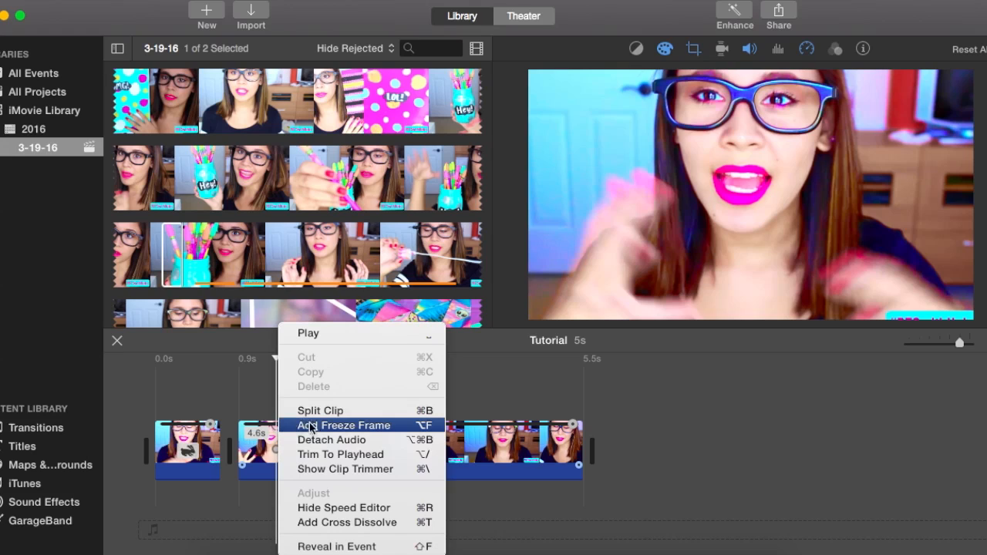
left_click(311, 425)
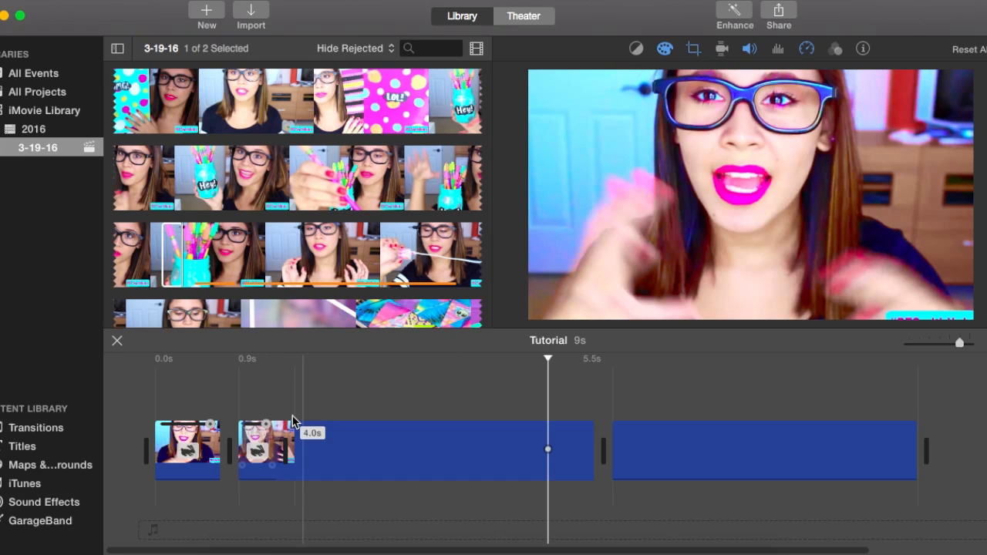
left_click(235, 409)
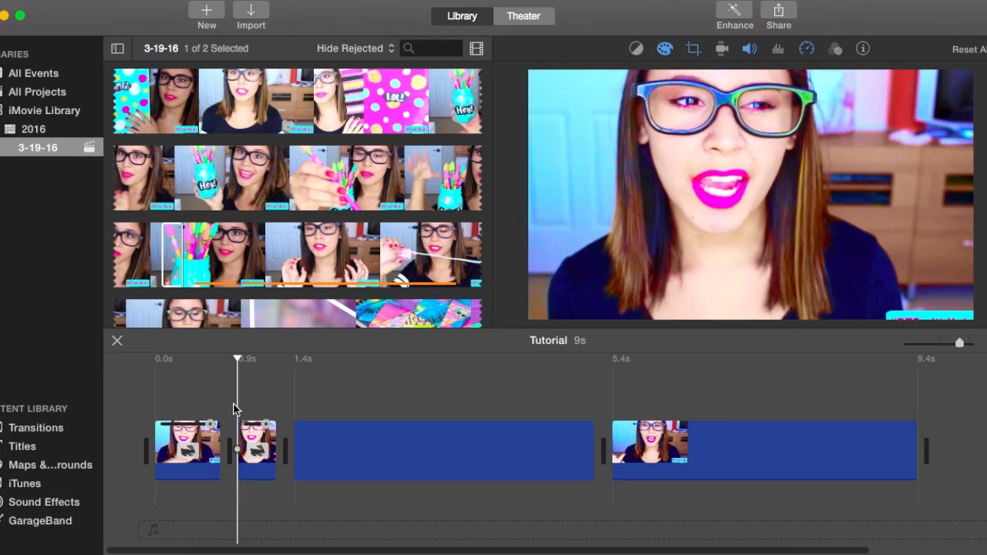
key("space")
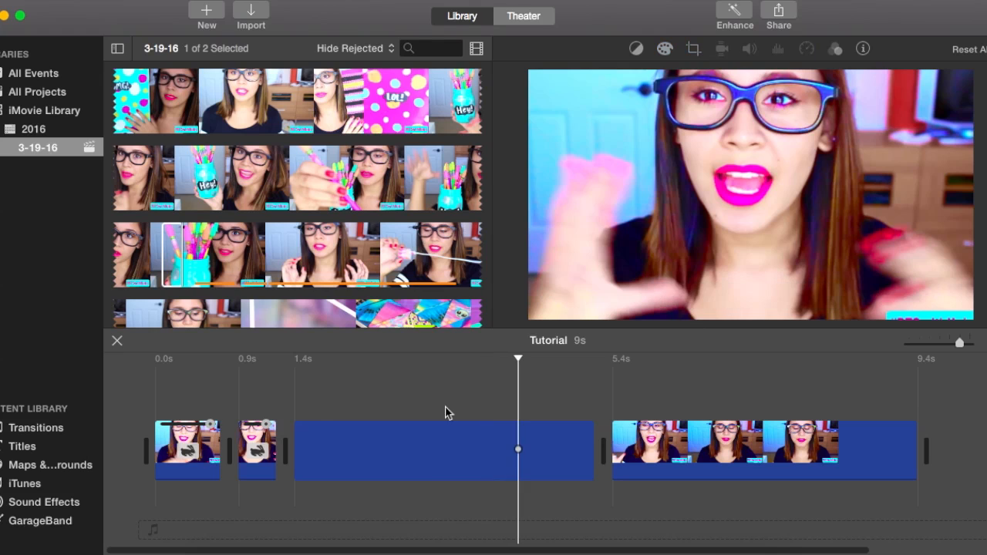
Delete the freeze frame clip from the middle of the timeline.
left_click(428, 441)
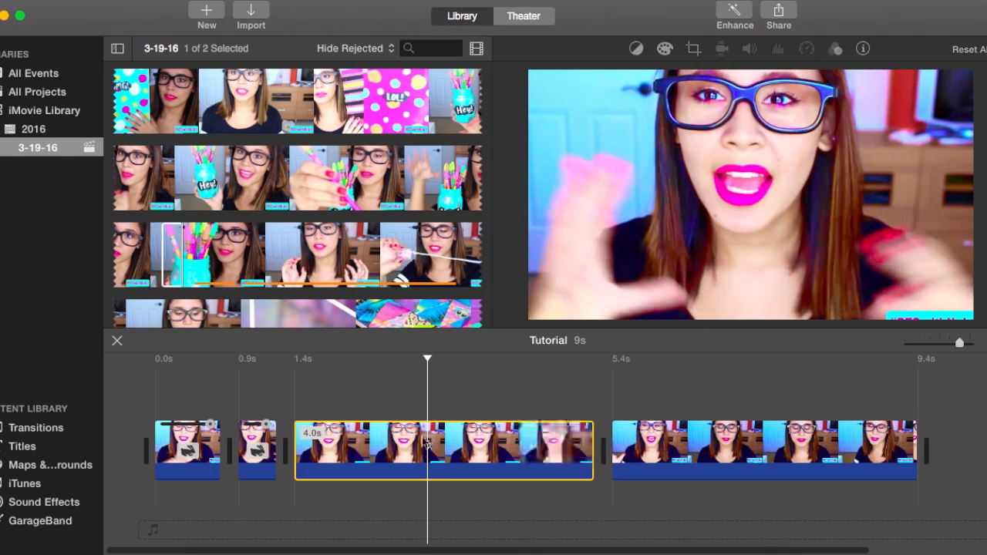
key("Delete")
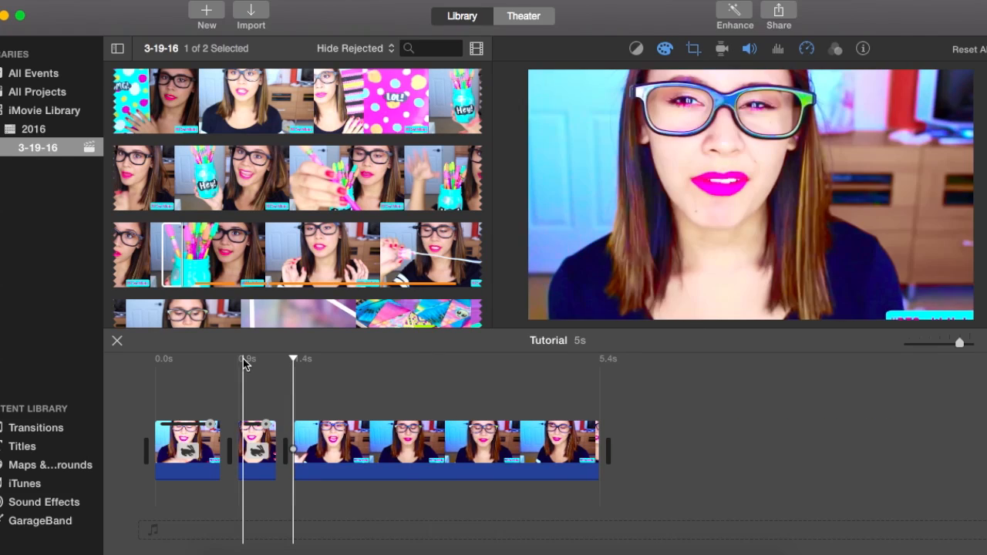
right_click(307, 446)
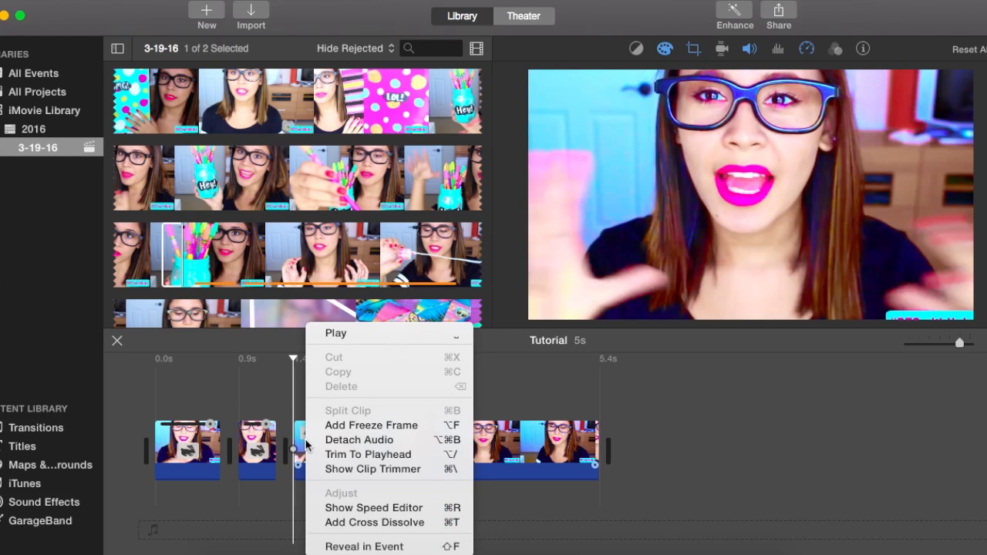
left_click(711, 440)
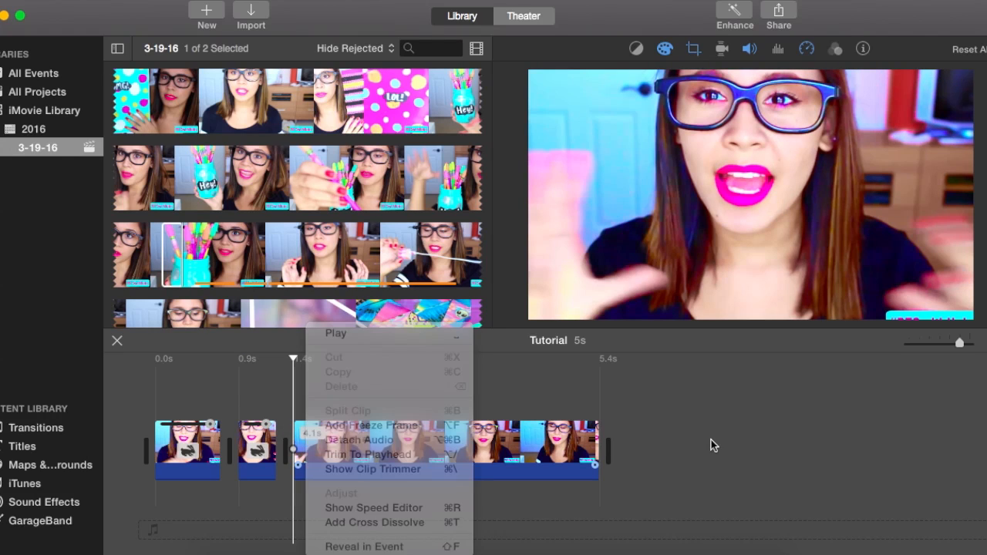
Show the available transitions and play the project from its start through the cut between the first two clips.
left_click(293, 359)
left_click_drag(293, 359, 157, 363)
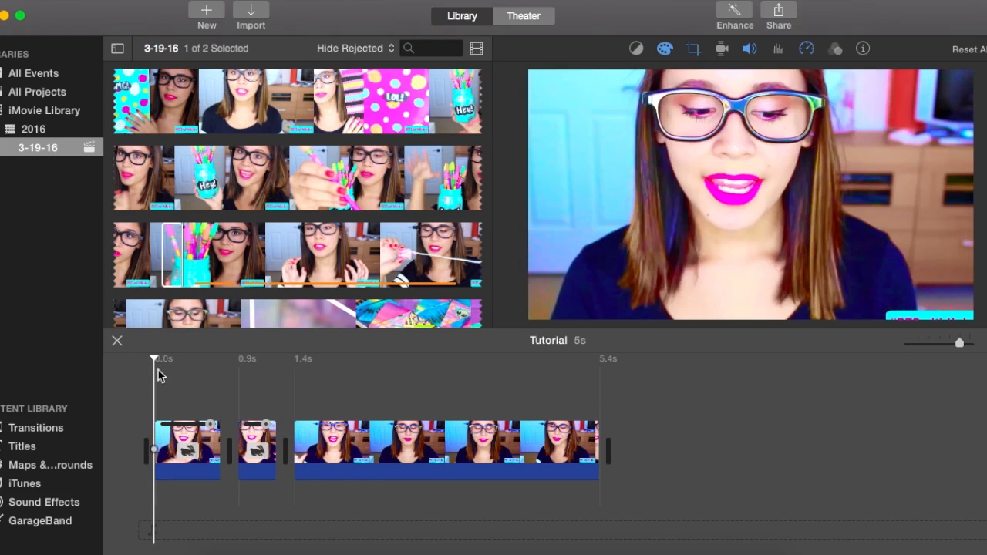
left_click(26, 430)
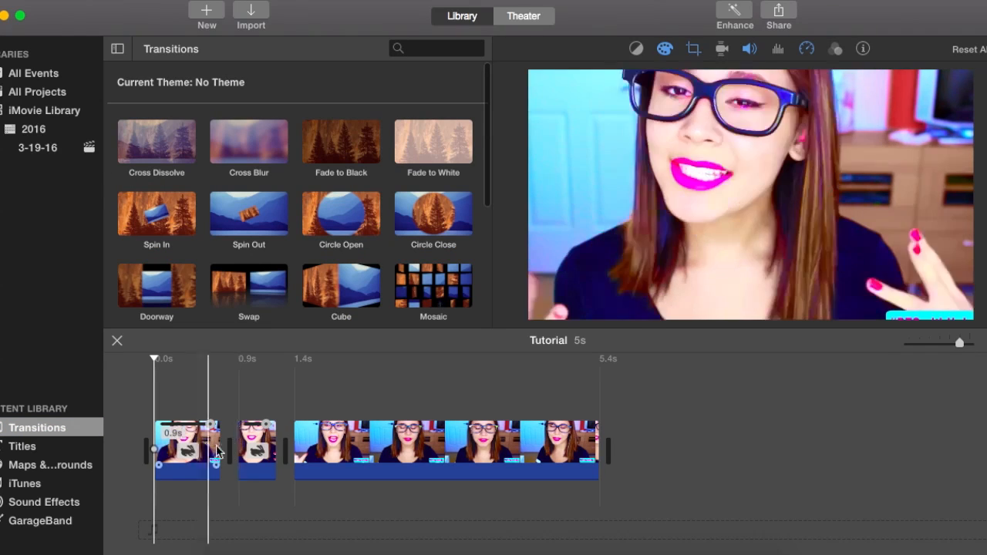
left_click(177, 412)
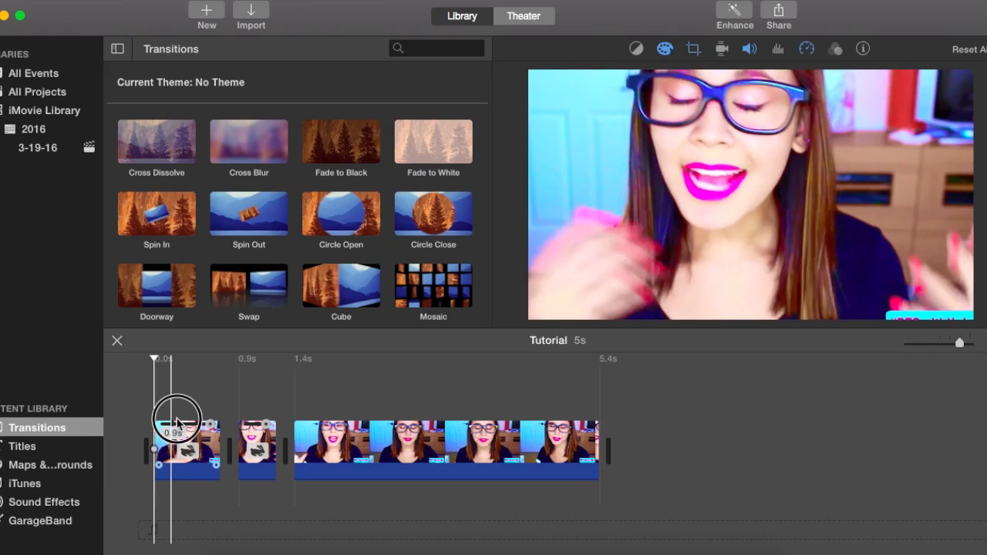
key("space")
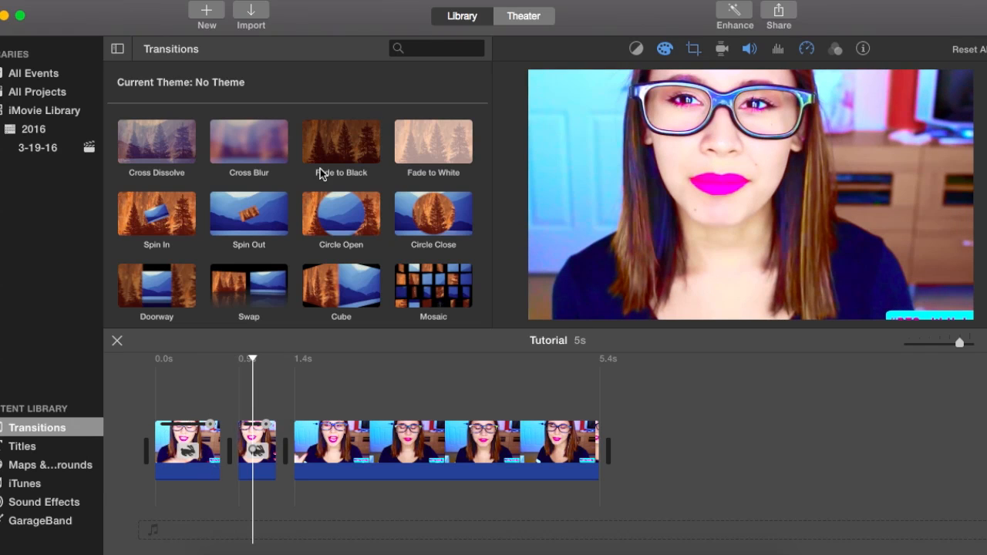
Add the Slide Left transition between the first and second timeline clips.
scroll(323, 168, "down", 5)
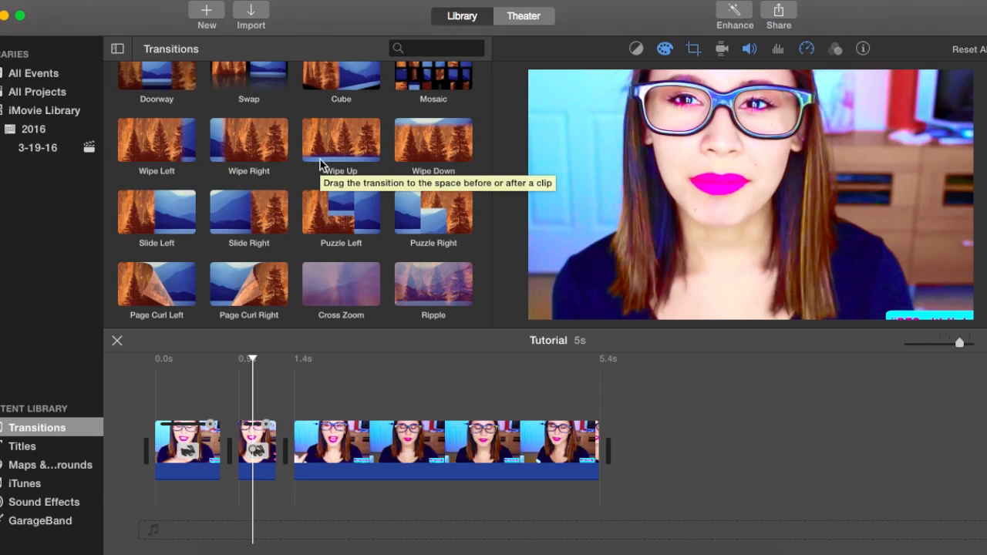
left_click(168, 194)
left_click_drag(154, 201, 205, 453)
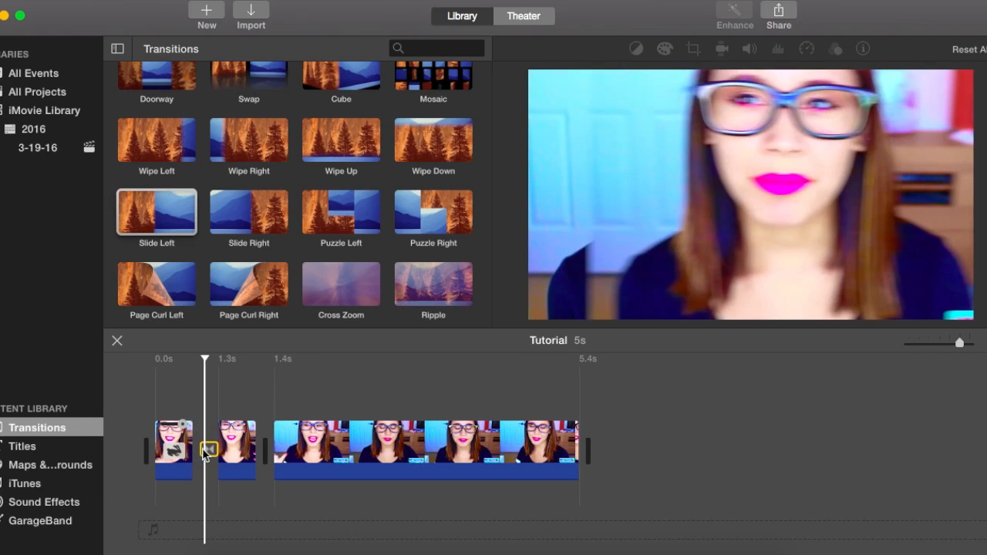
Play the project repeatedly from the beginning to preview the transition between the first two clips.
left_click(135, 409)
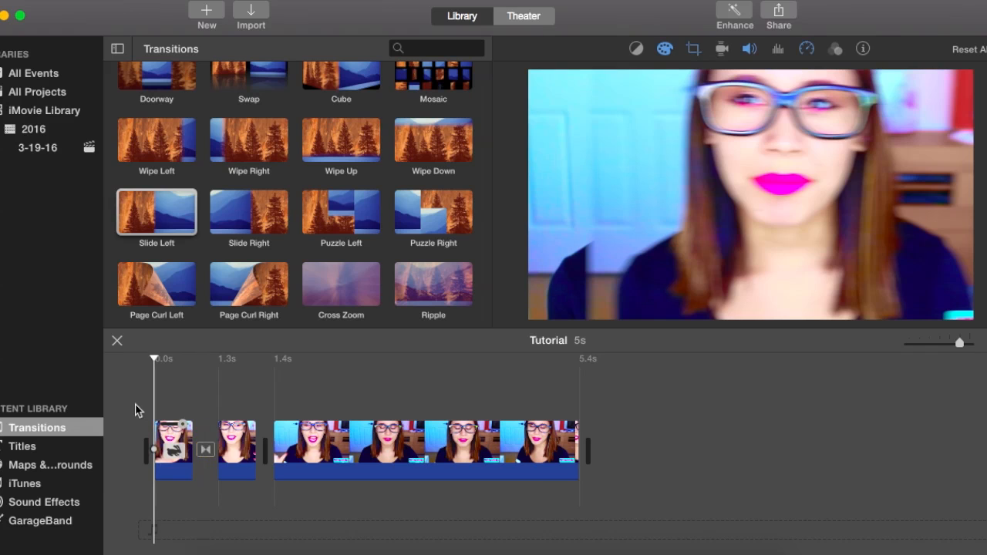
key("space")
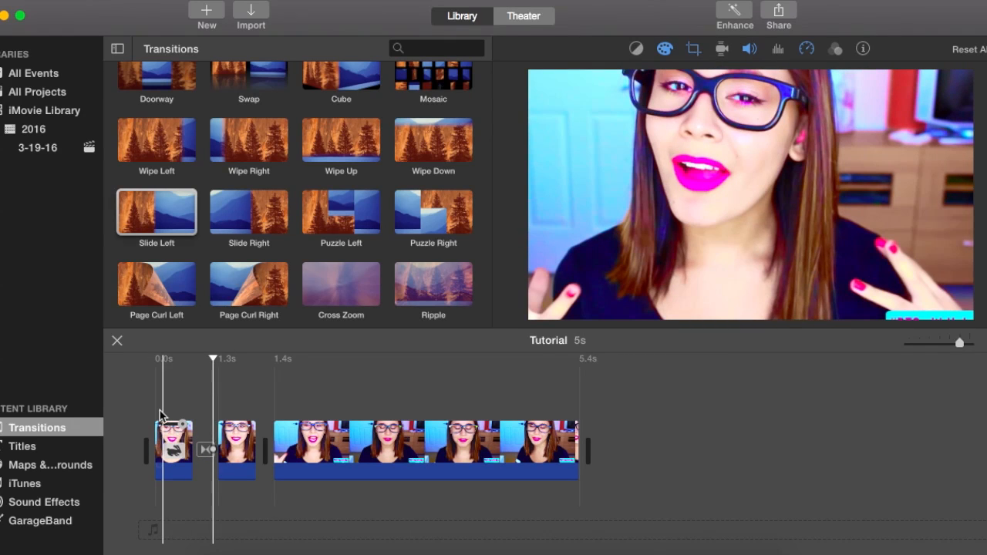
left_click_drag(624, 15, 644, 11)
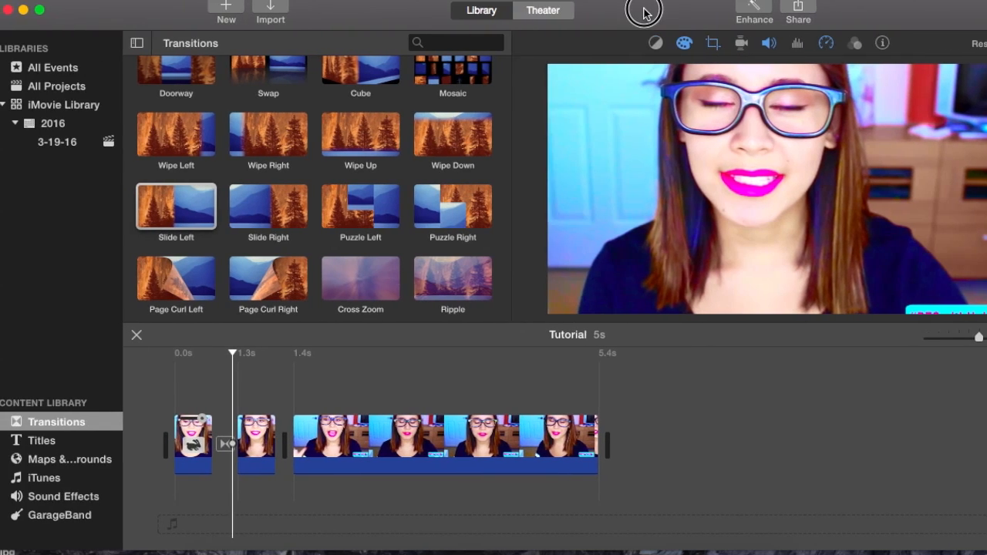
left_click(159, 385)
mouse_move(758, 278)
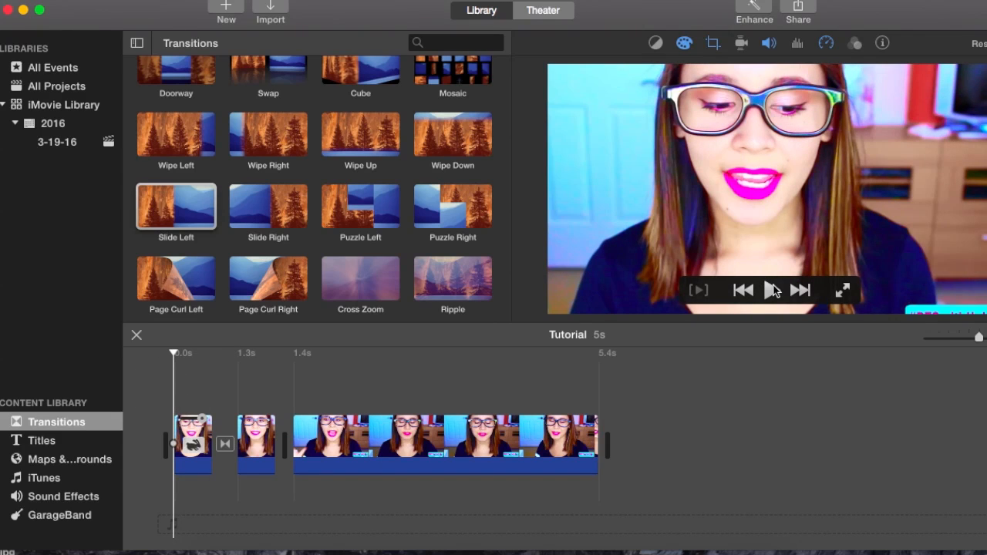
left_click(773, 290)
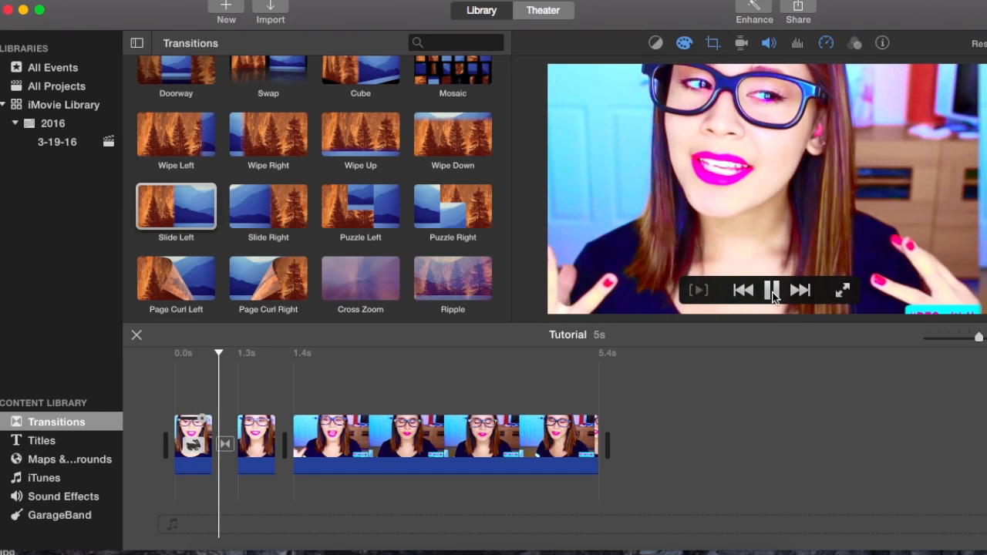
left_click(773, 292)
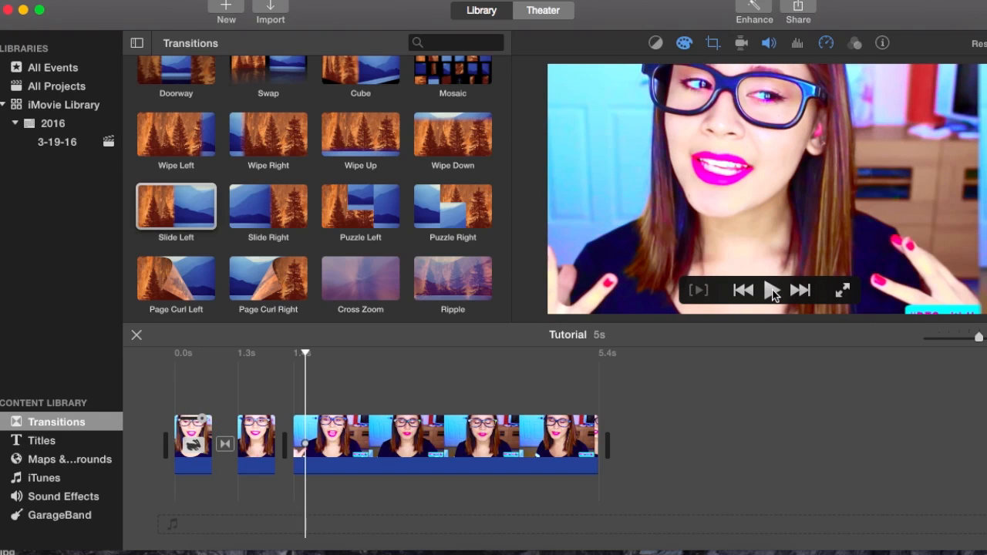
left_click(166, 396)
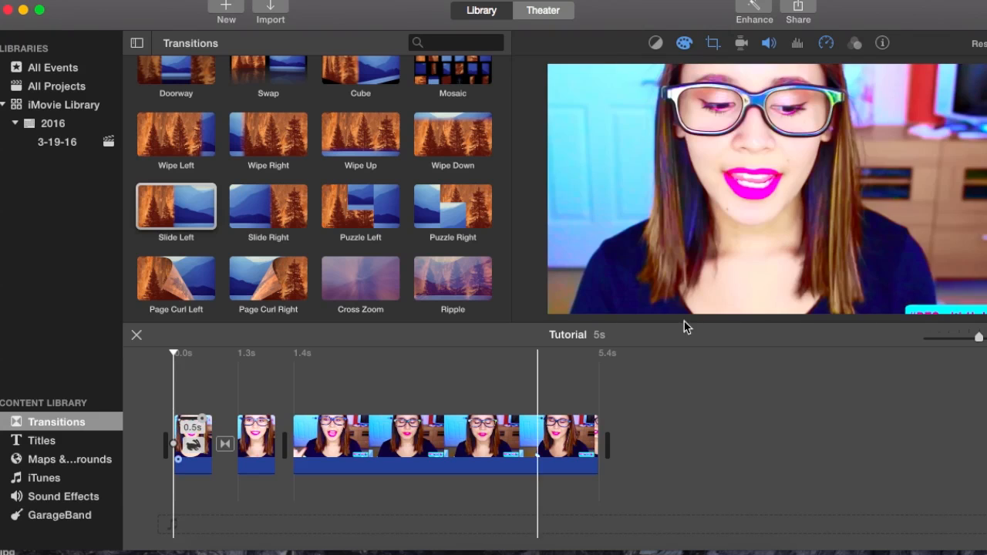
left_click(772, 290)
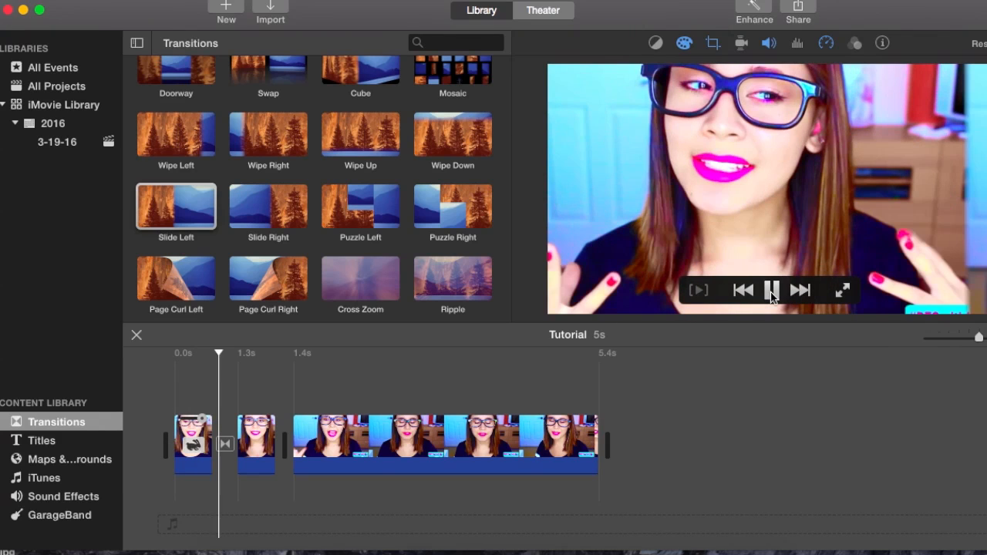
Stop the playback, show the available titles and look through the collection.
left_click(772, 291)
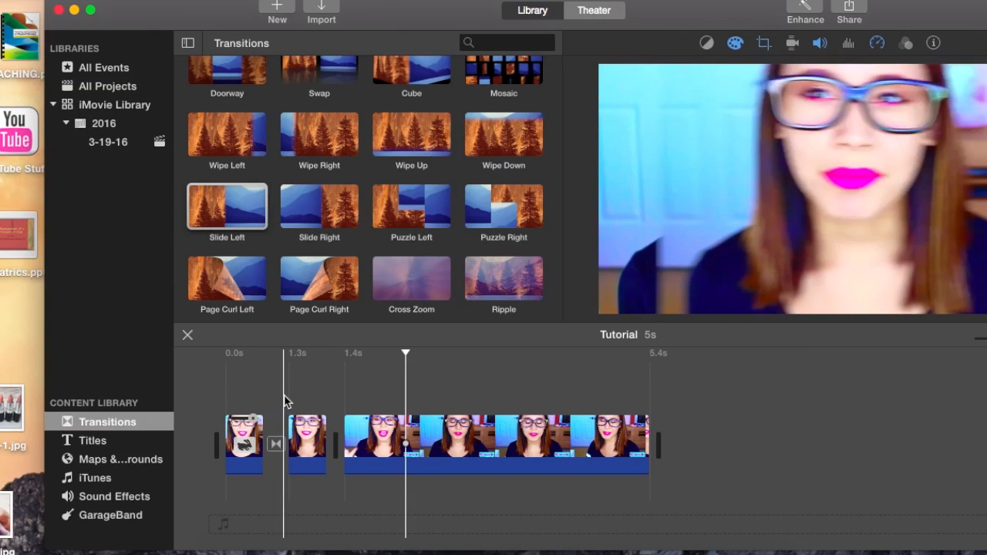
left_click(94, 440)
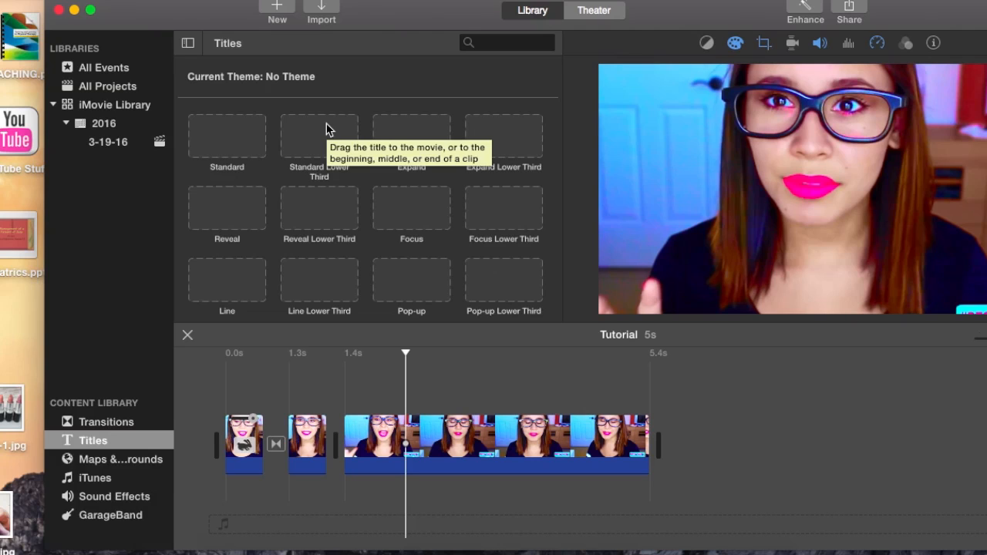
scroll(326, 130, "down", 15)
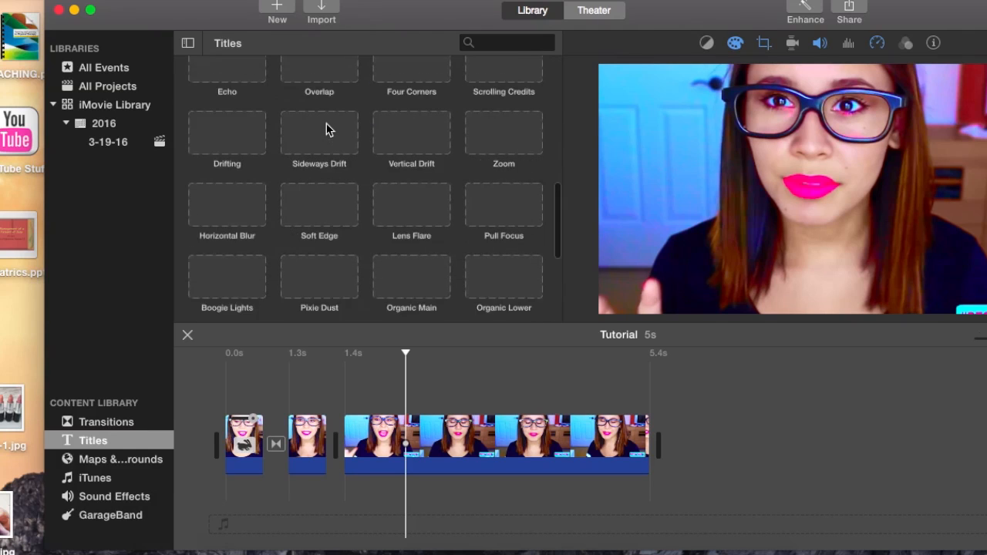
scroll(325, 128, "up", 3)
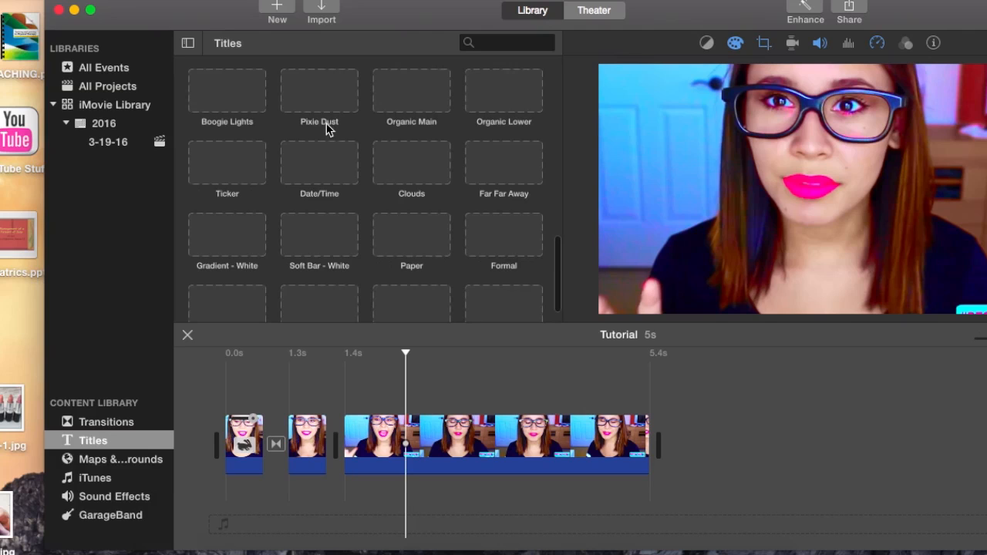
scroll(369, 162, "up", 10)
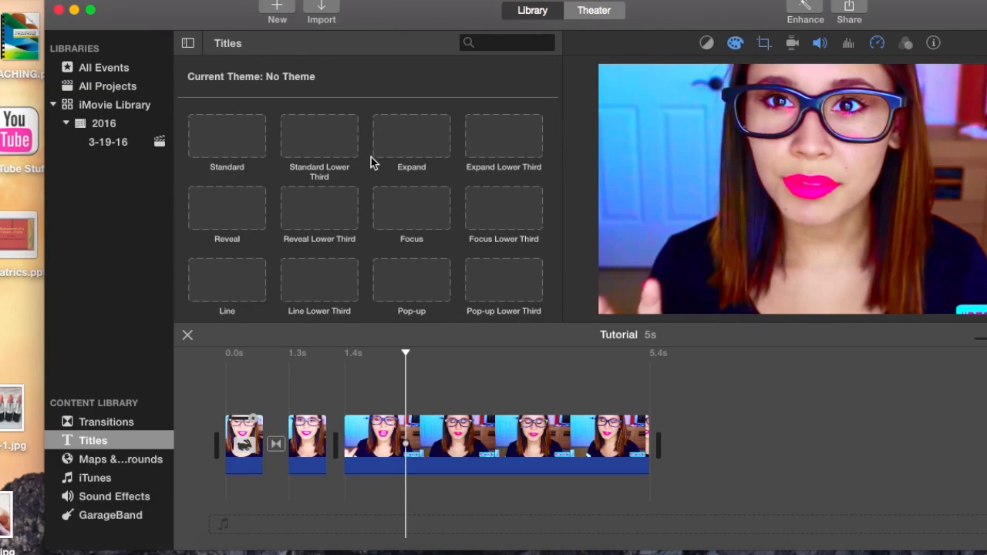
scroll(430, 193, "down", 1)
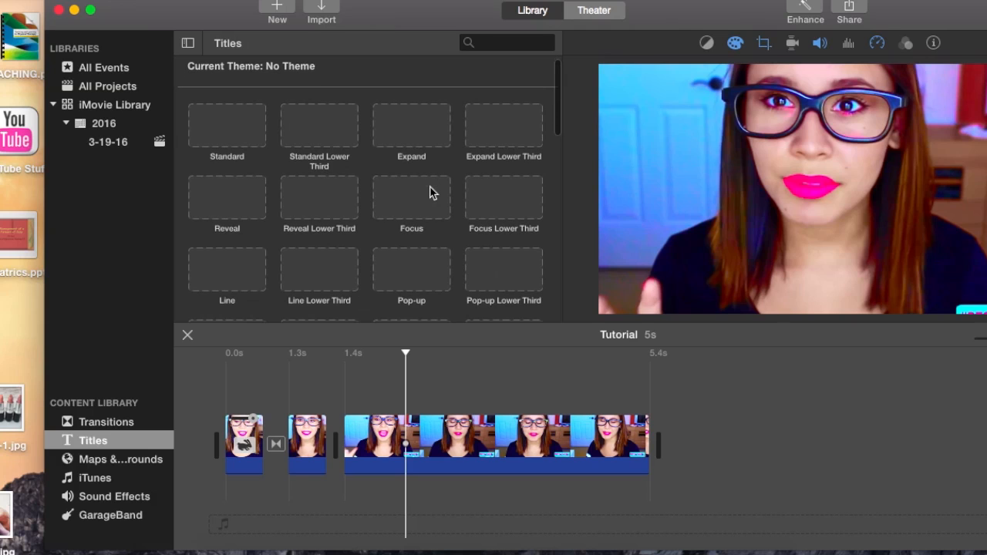
Preview several title styles, including Standard Lower Third, Reveal, Line, Pop-up, Focus and Expand Lower Third.
left_click(345, 137)
left_click(327, 204)
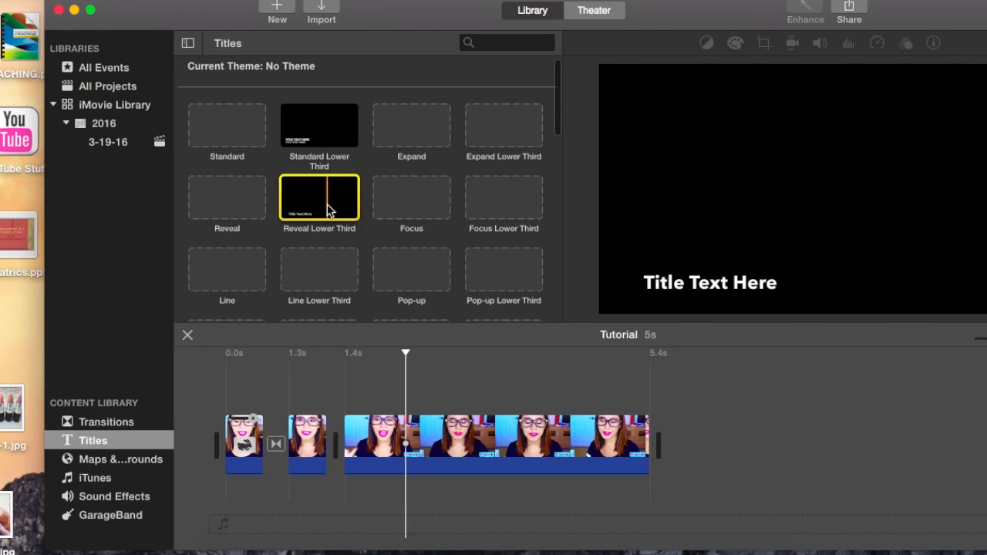
left_click(245, 202)
left_click(240, 264)
left_click(314, 277)
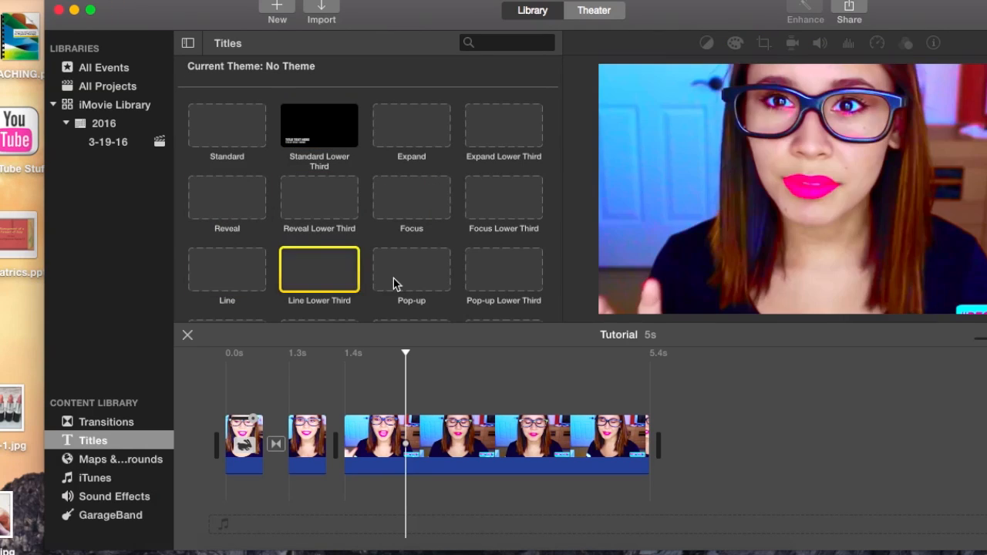
left_click(401, 274)
left_click(409, 200)
left_click(516, 139)
Examine the full range of title designs, from the basic lower thirds to the decorative gradient, paper and torn-edge styles.
scroll(516, 139, "down", 5)
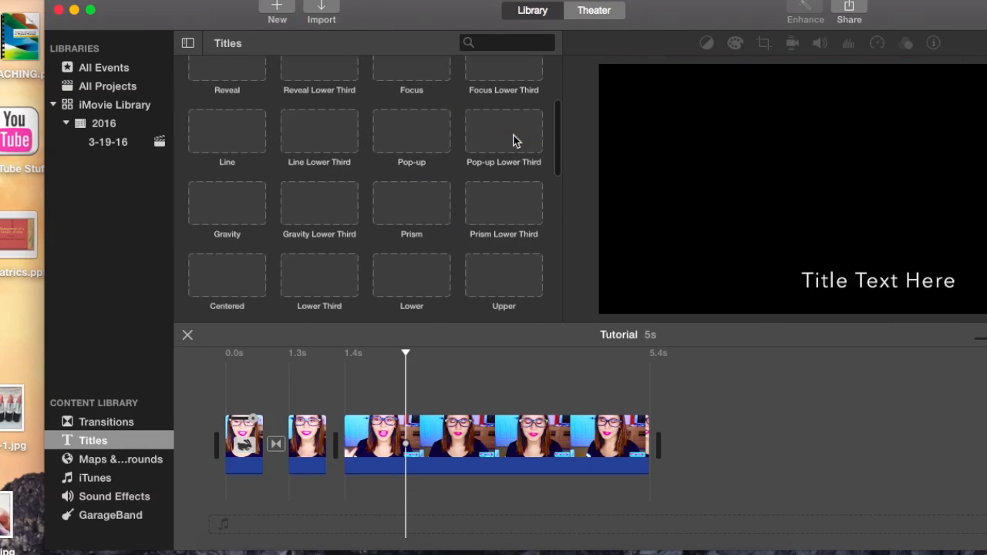
scroll(515, 141, "down", 7)
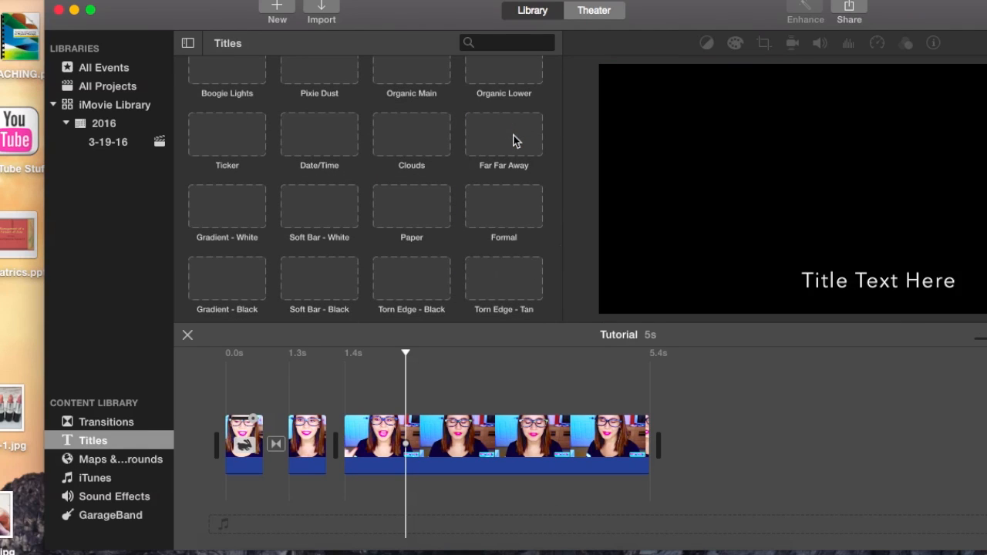
scroll(516, 140, "up", 2)
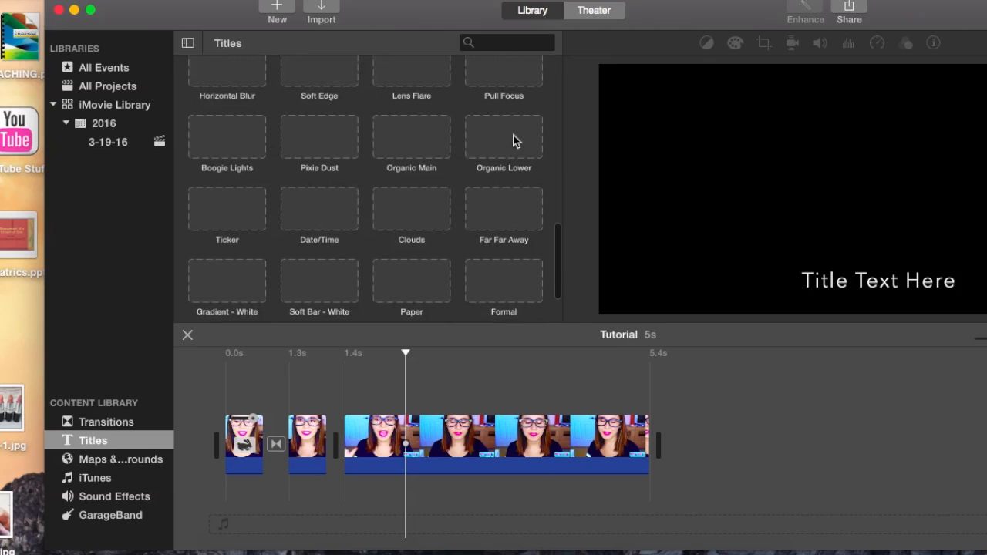
scroll(515, 140, "up", 5)
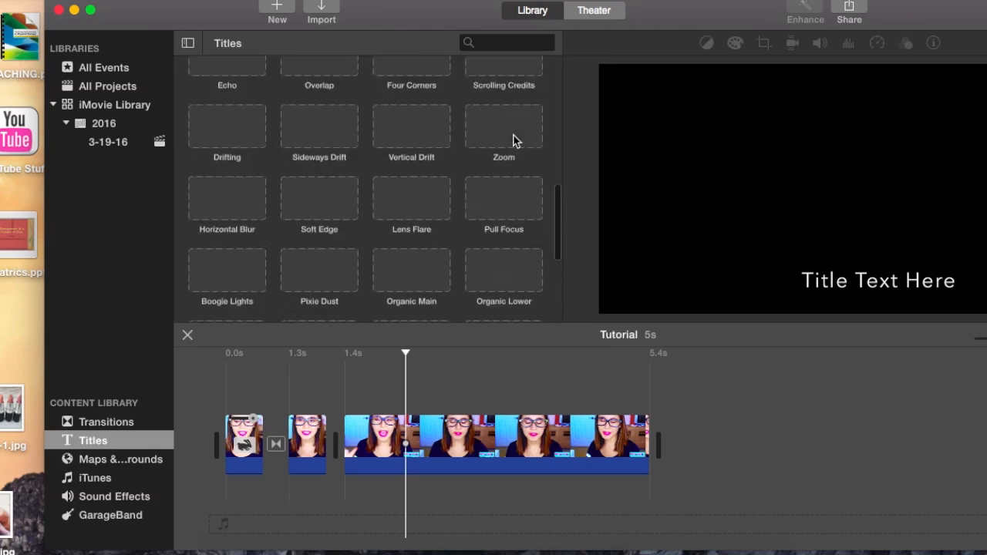
scroll(515, 141, "up", 5)
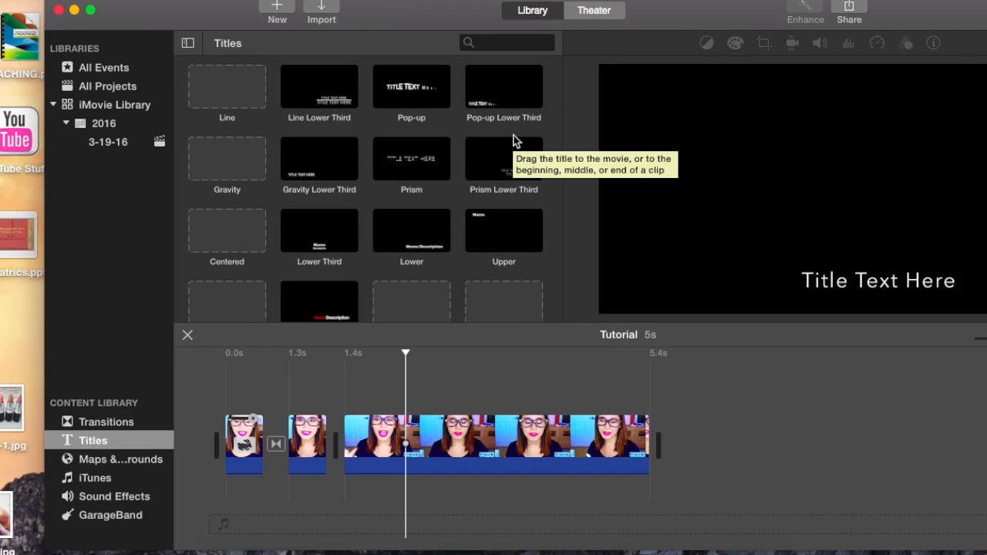
scroll(515, 141, "down", 5)
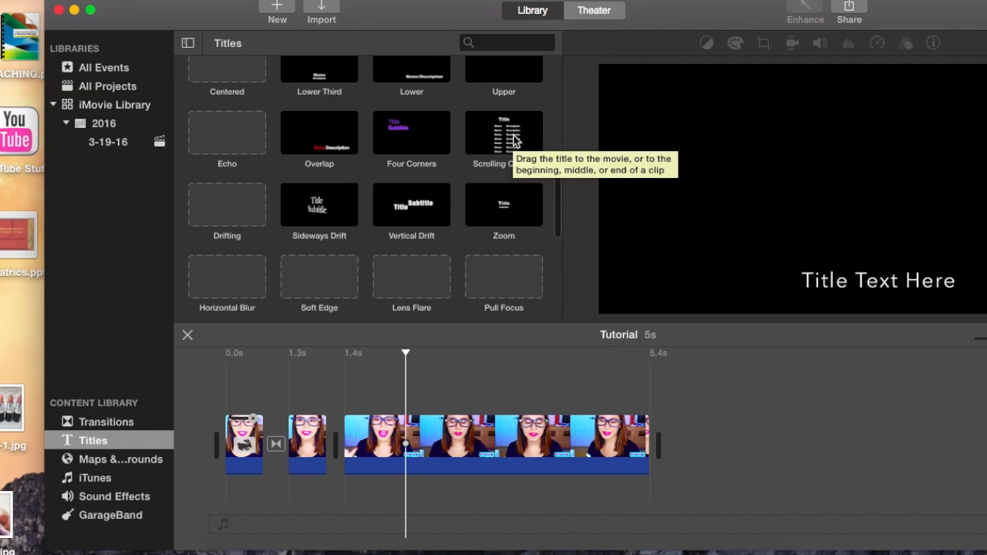
scroll(516, 140, "down", 3)
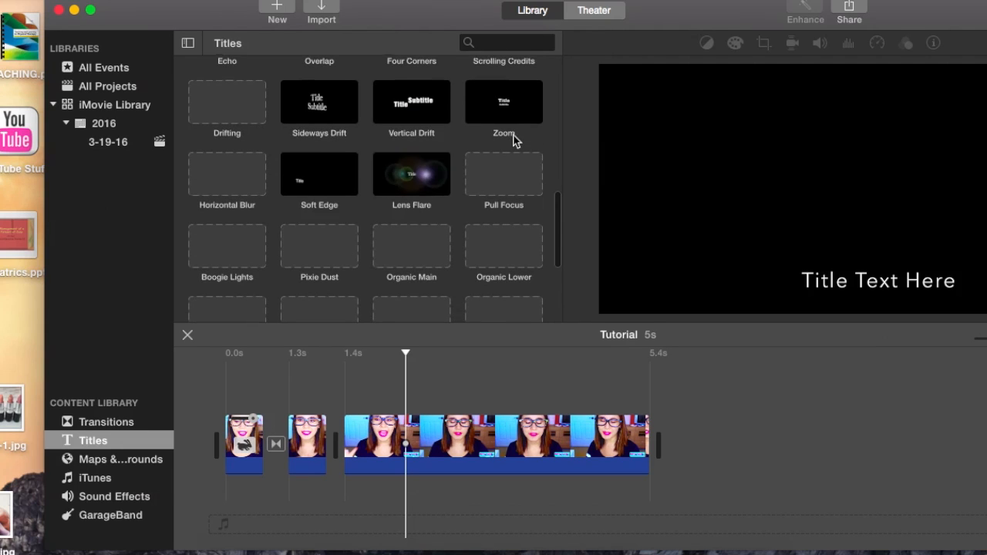
scroll(515, 141, "down", 3)
scroll(515, 141, "down", 2)
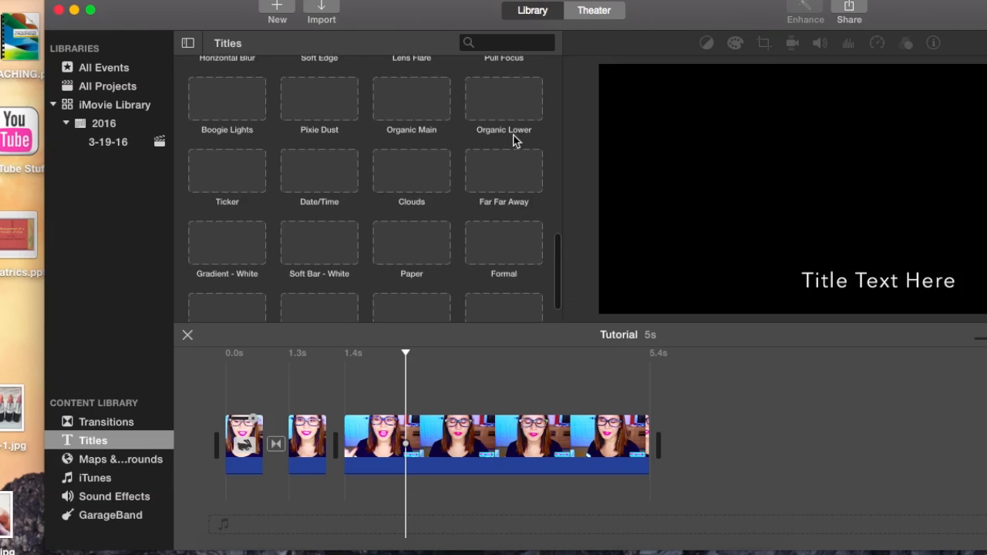
scroll(515, 140, "down", 1)
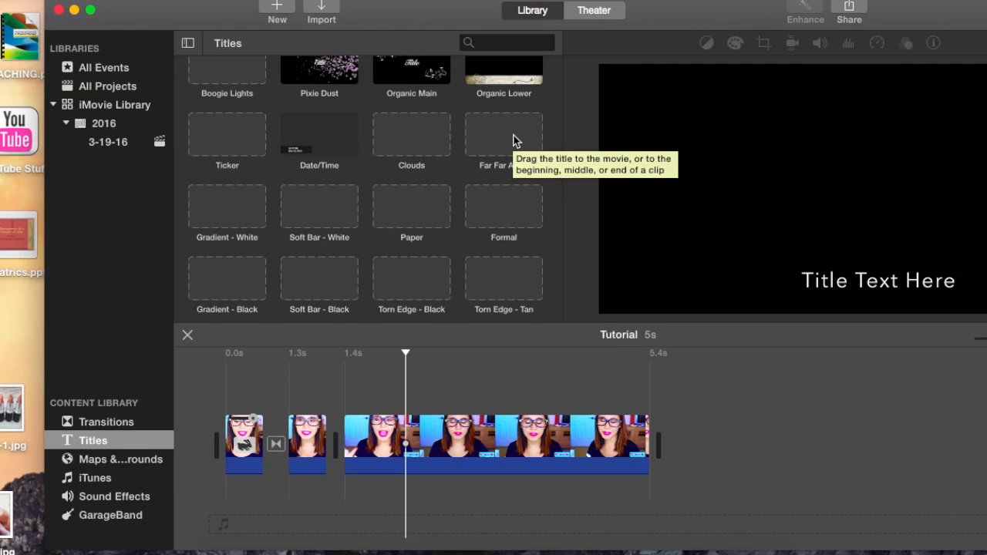
scroll(516, 141, "down", 1)
scroll(529, 236, "up", 4)
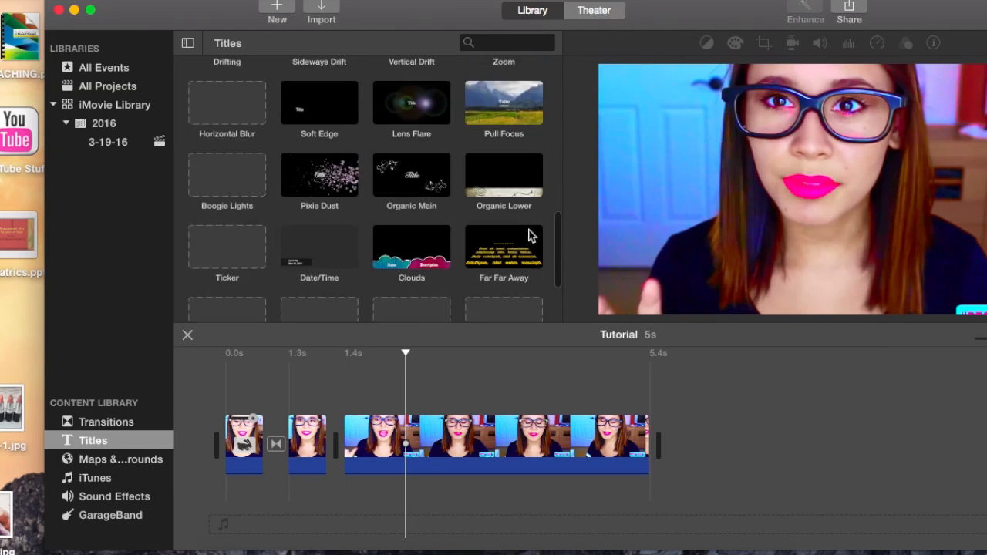
scroll(529, 236, "up", 4)
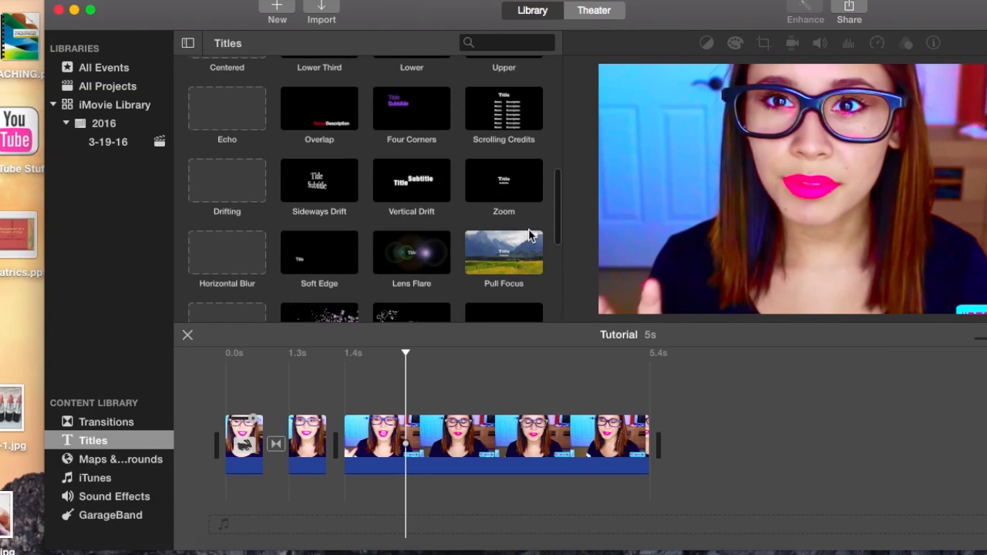
scroll(529, 236, "up", 3)
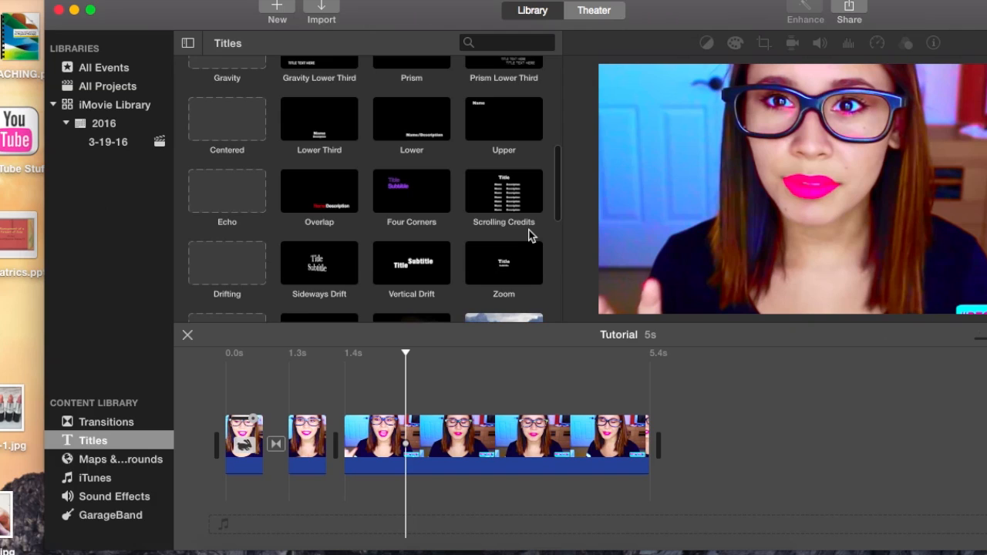
scroll(529, 236, "up", 3)
scroll(529, 235, "up", 5)
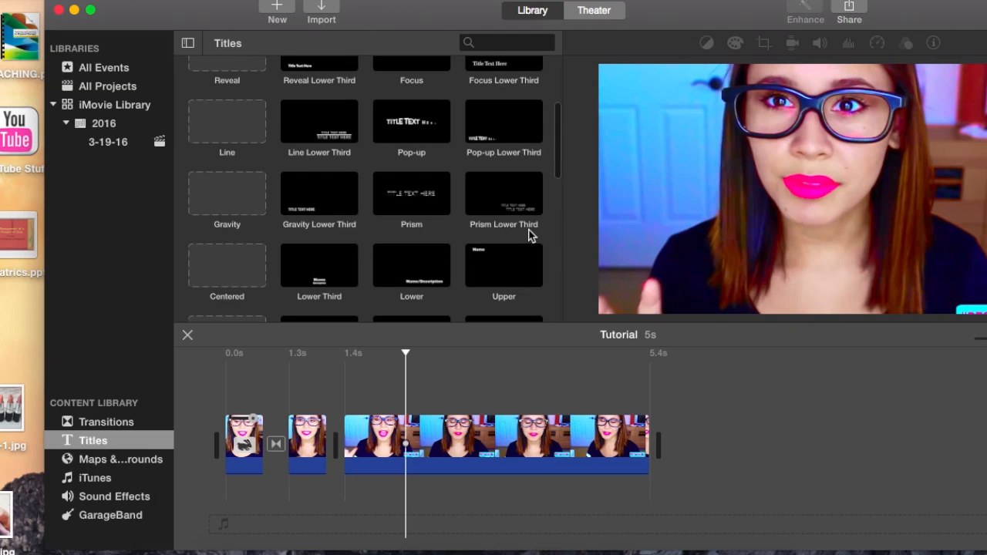
scroll(529, 235, "up", 3)
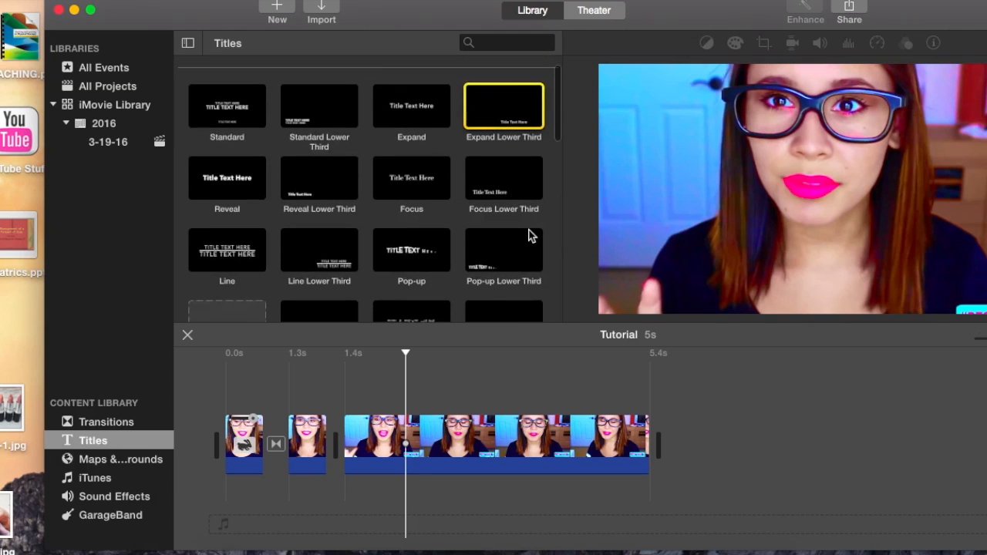
Preview the Standard title and compare it with the other designs down to the end of the collection.
scroll(529, 235, "up", 1)
left_click(227, 126)
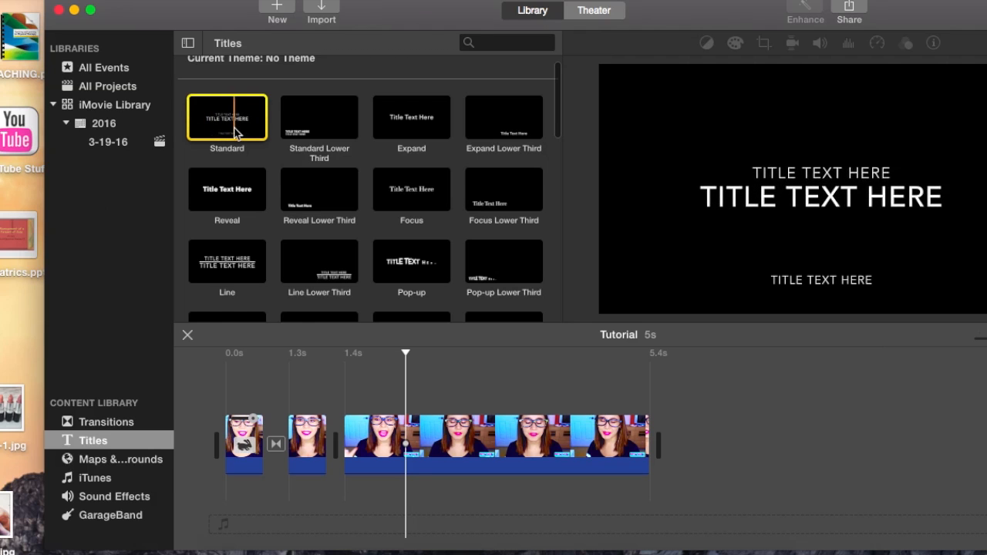
scroll(235, 129, "down", 5)
scroll(236, 133, "down", 3)
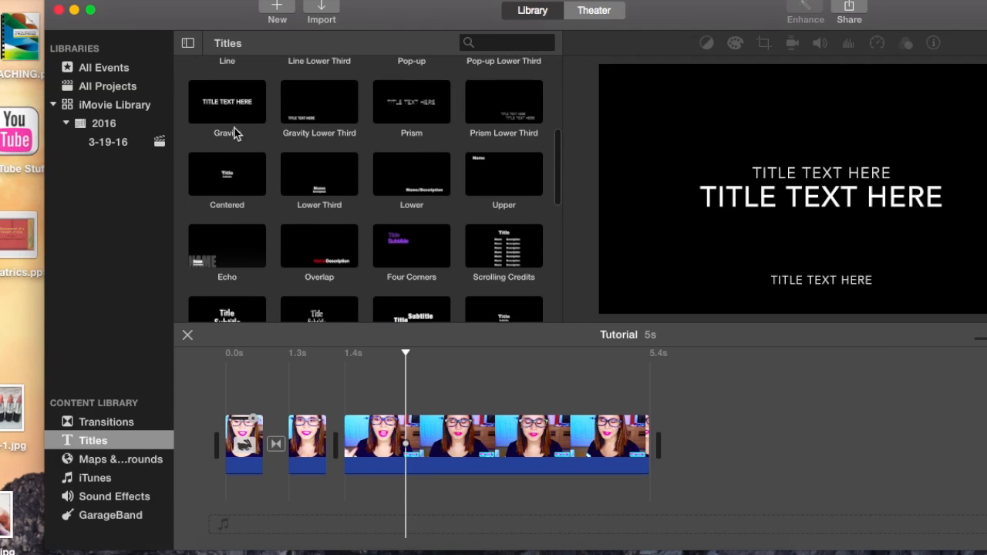
scroll(235, 133, "down", 5)
scroll(235, 133, "down", 3)
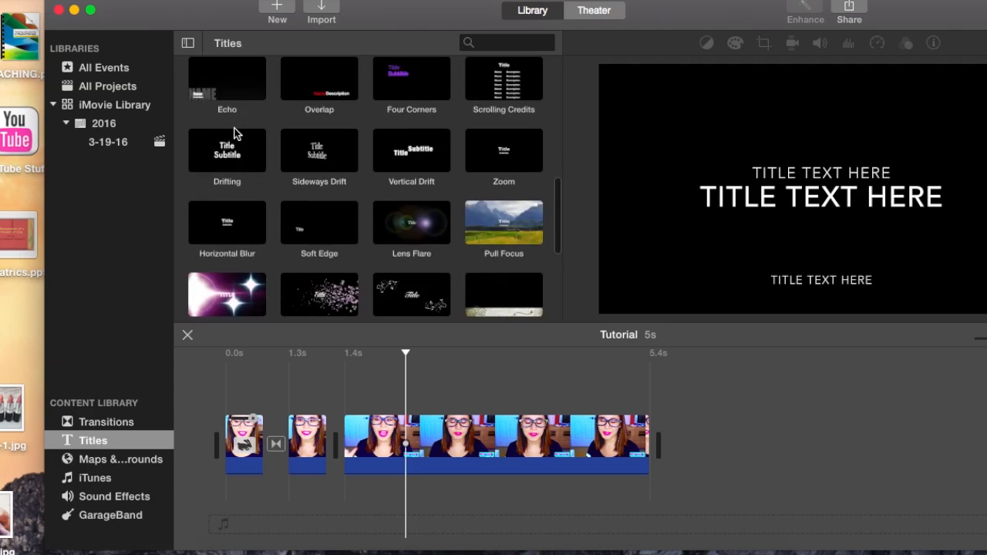
scroll(236, 133, "down", 8)
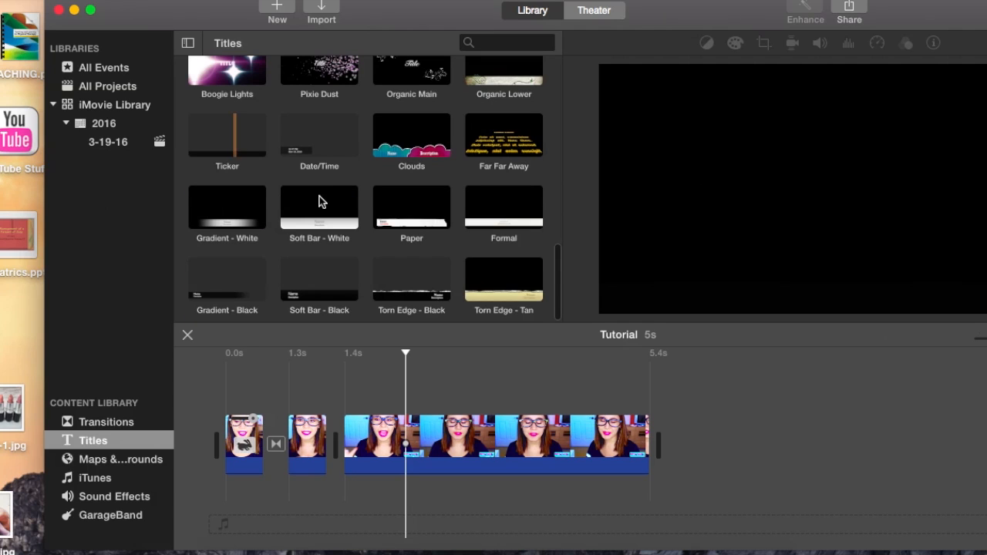
Add the Standard title above the clips at the start of the timeline.
scroll(322, 202, "up", 15)
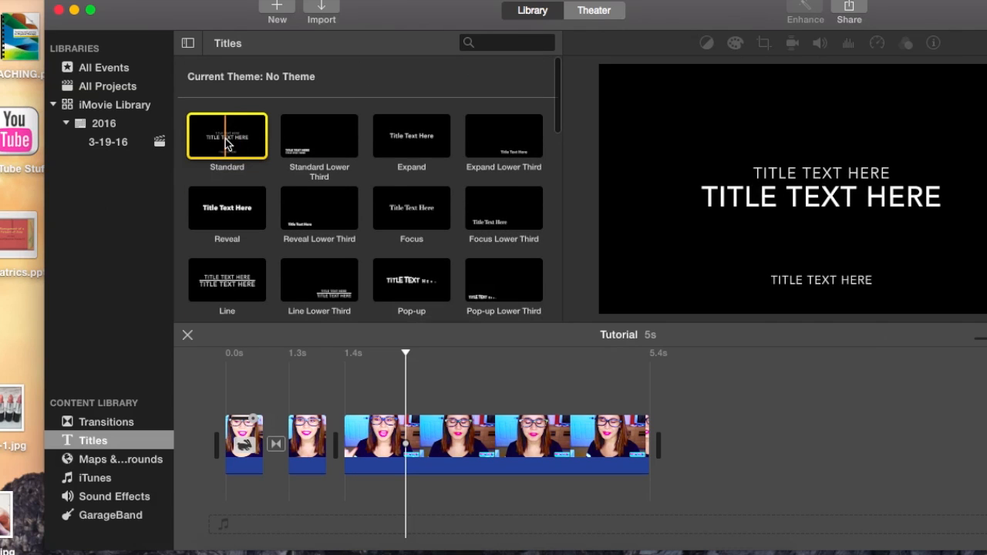
left_click_drag(232, 135, 222, 378)
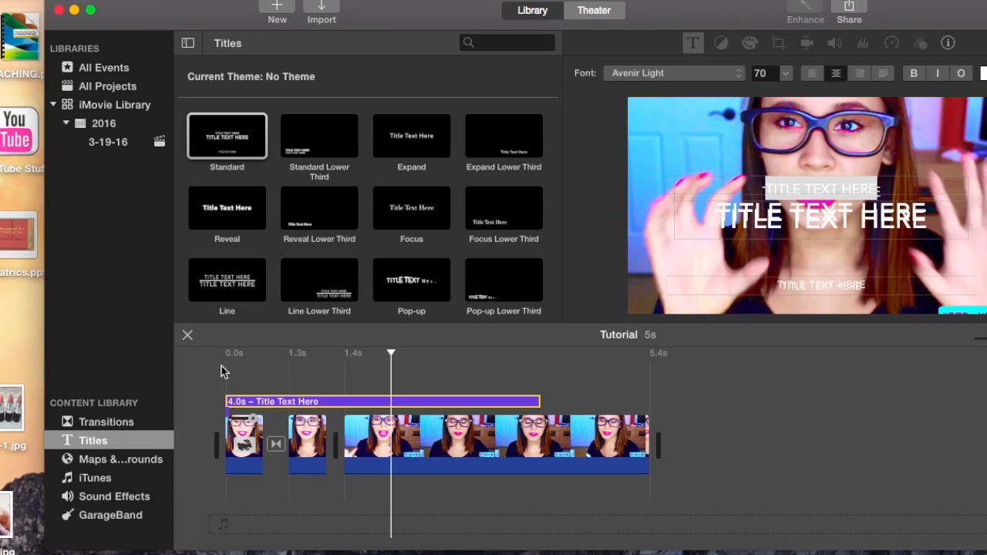
Position the playhead within the third clip under the title and open the title's text settings for editing.
left_click(324, 404)
left_click(896, 191)
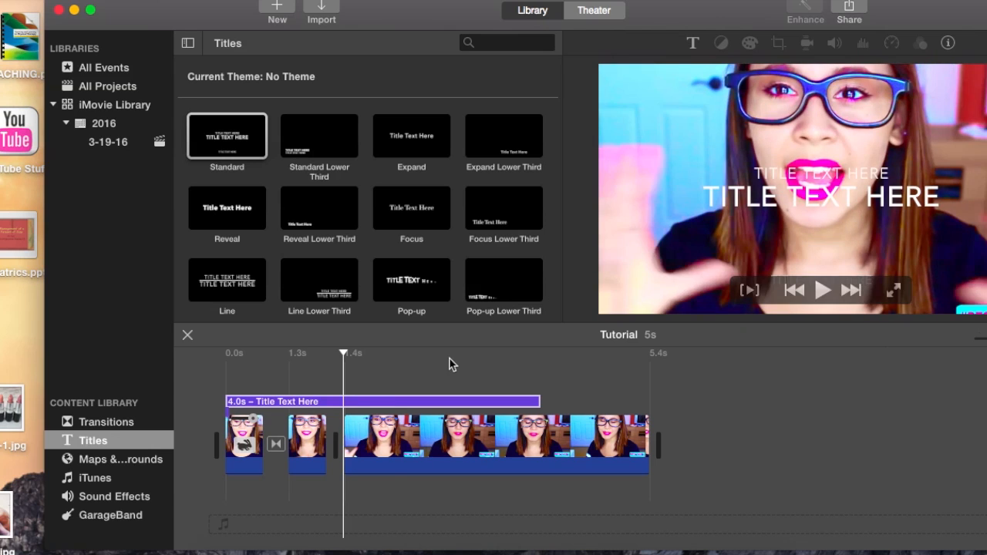
left_click(375, 402)
left_click(852, 195)
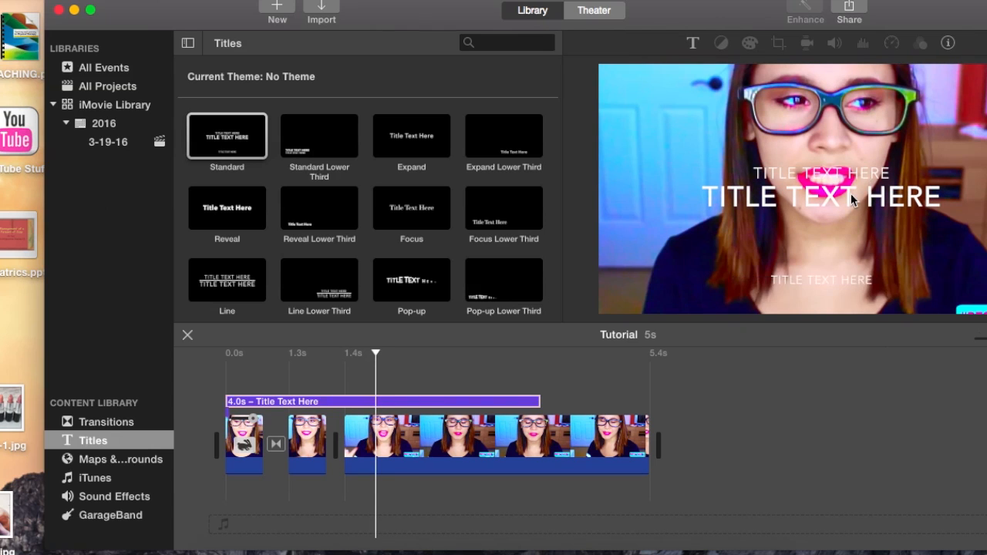
left_click(838, 195)
left_click(693, 43)
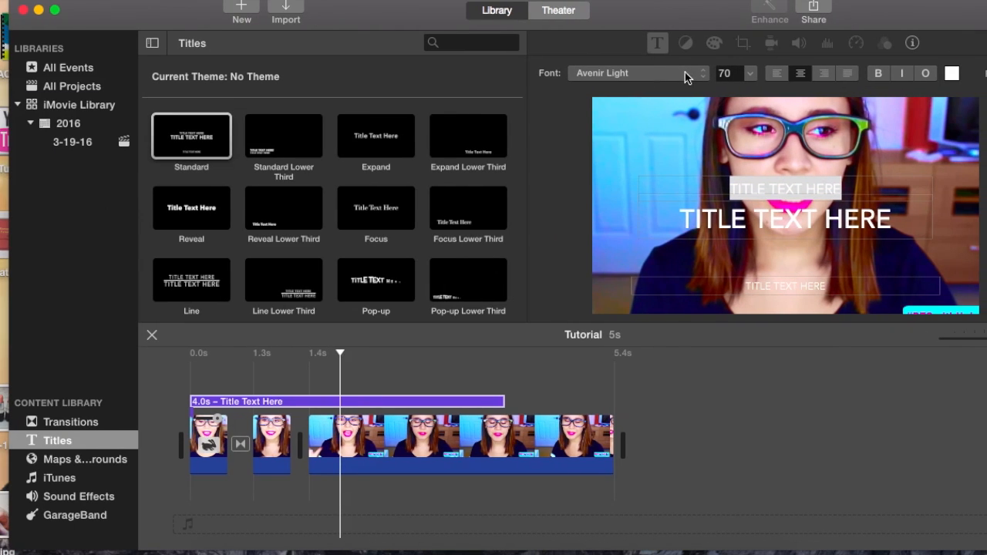
Look through the fonts offered for the title's upper text line and open the full Fonts window.
left_click(685, 73)
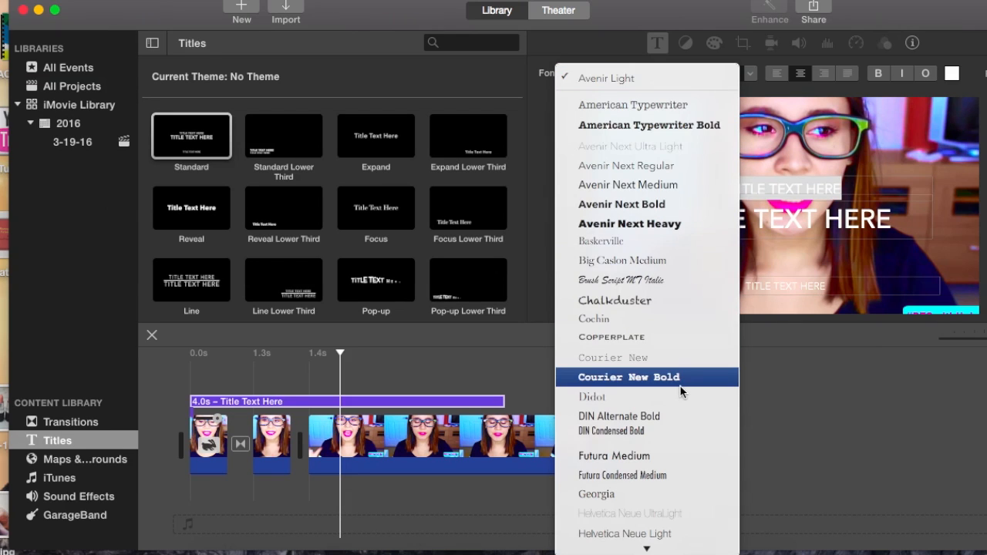
scroll(680, 389, "down", 3)
scroll(681, 392, "down", 6)
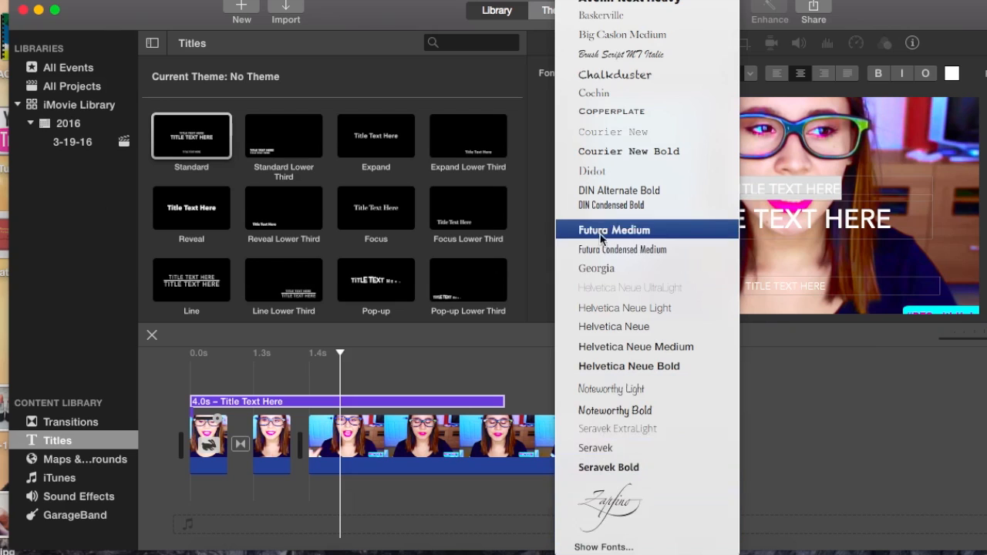
scroll(607, 239, "up", 5)
scroll(607, 239, "down", 5)
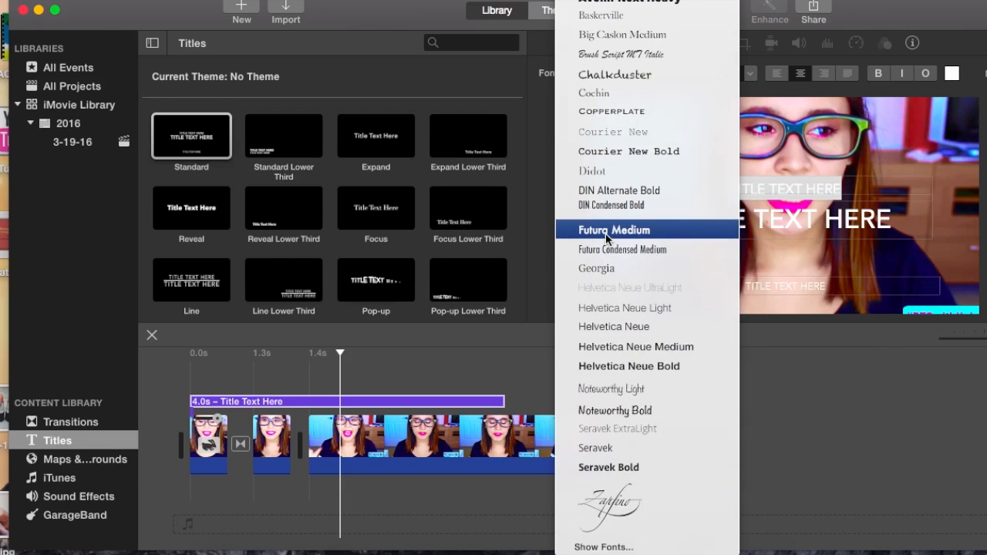
left_click(587, 549)
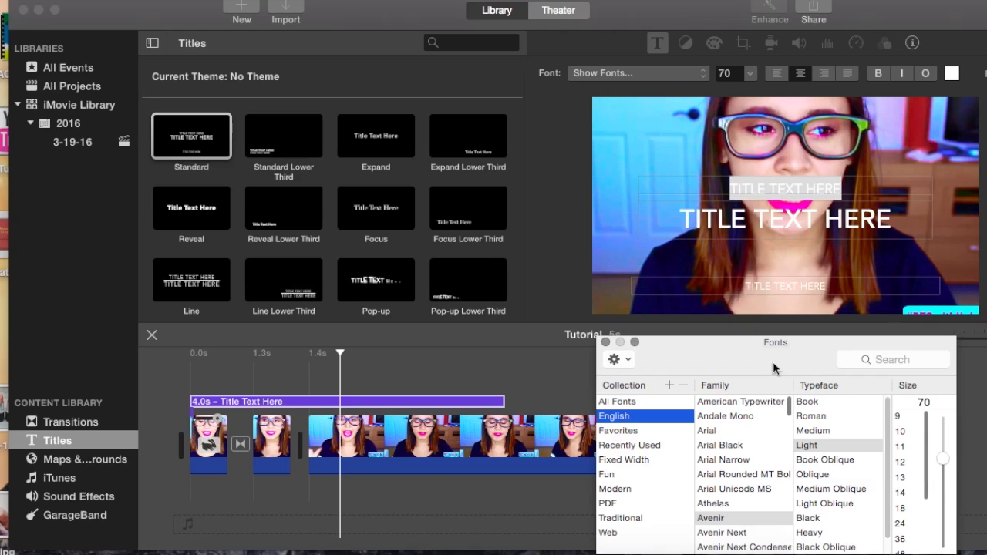
Set the upper text line of the title to the Bebas Neue font and close the Fonts window.
left_click_drag(722, 360, 649, 150)
scroll(675, 256, "down", 2)
scroll(675, 257, "down", 5)
left_click(658, 266)
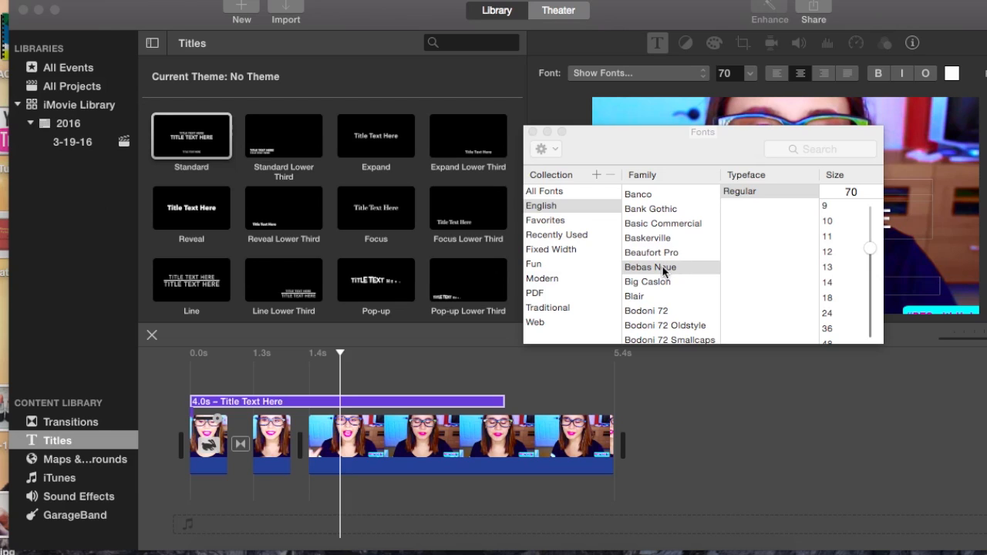
left_click(532, 132)
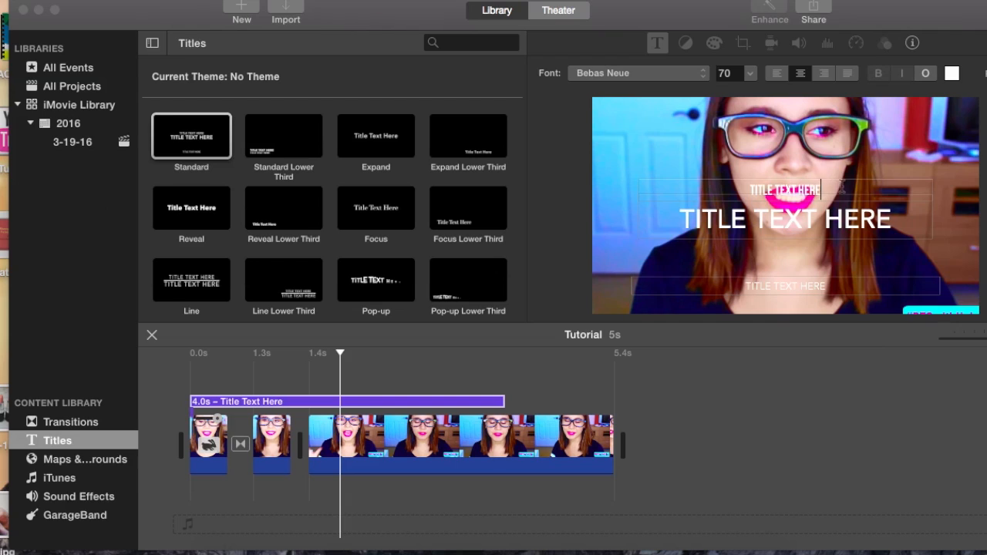
Replace the title's main text line with HELLO and set its font to Bebas Neue.
left_click_drag(843, 188, 698, 192)
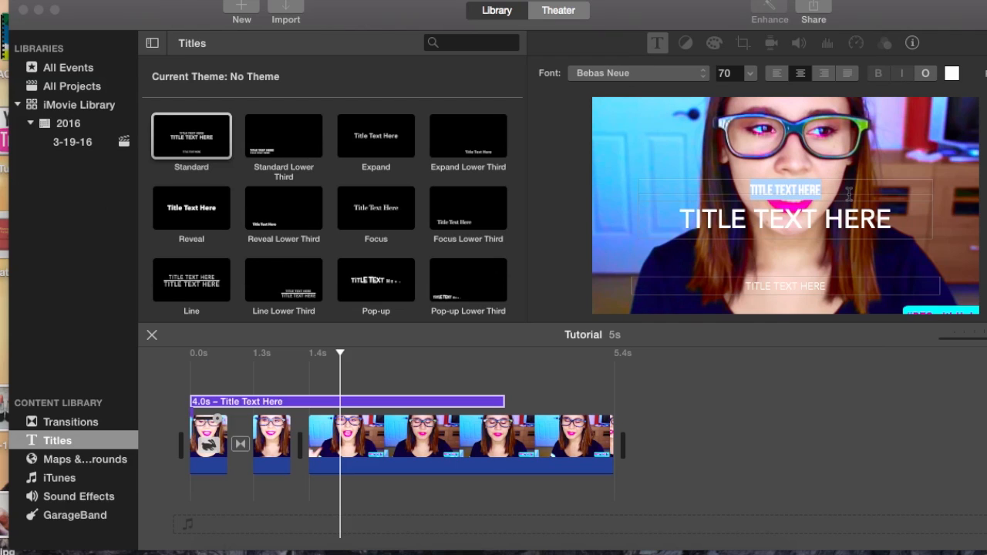
left_click_drag(899, 219, 647, 205)
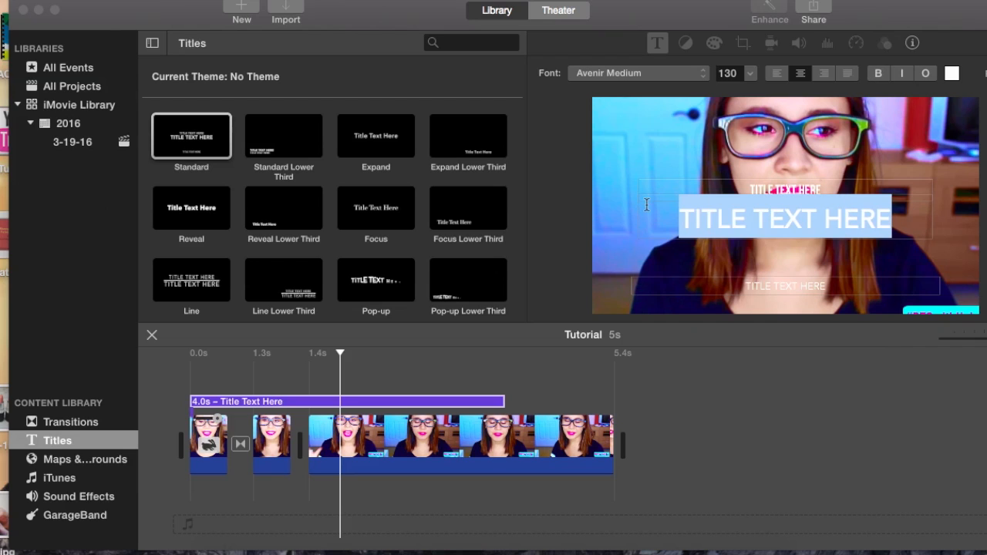
type("HELLO")
left_click_drag(843, 199, 709, 193)
left_click(645, 75)
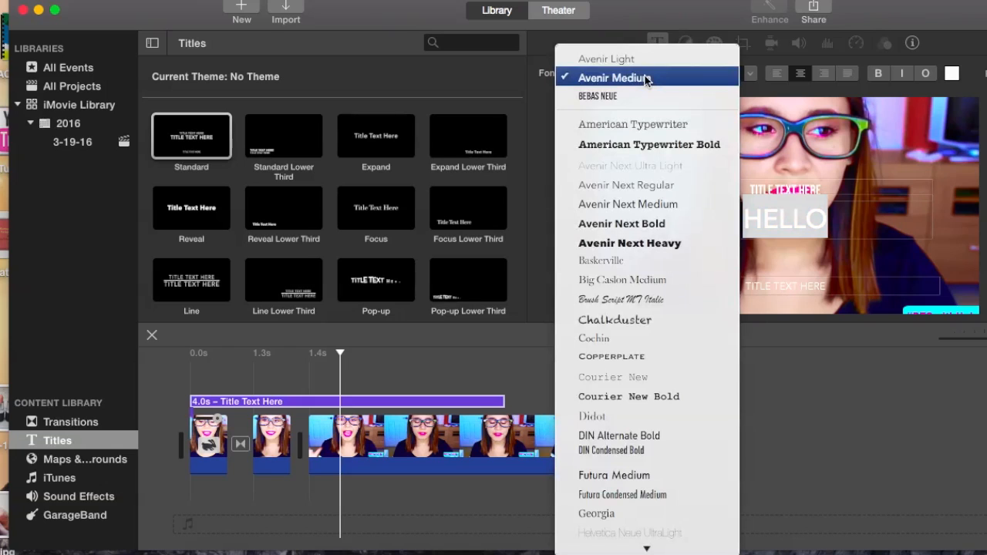
left_click(728, 94)
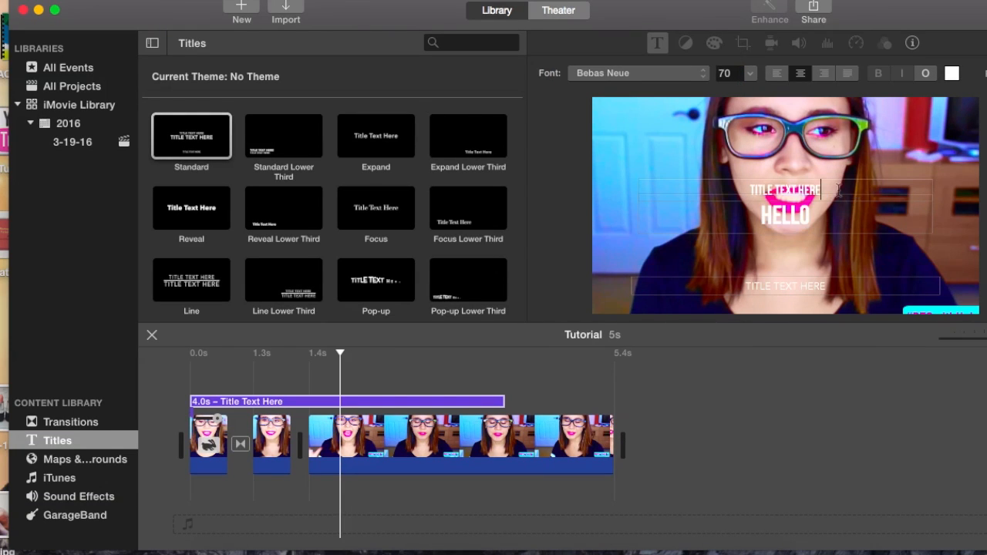
Clear the placeholder text from the title's upper and lower lines.
left_click(674, 185)
left_click(844, 290)
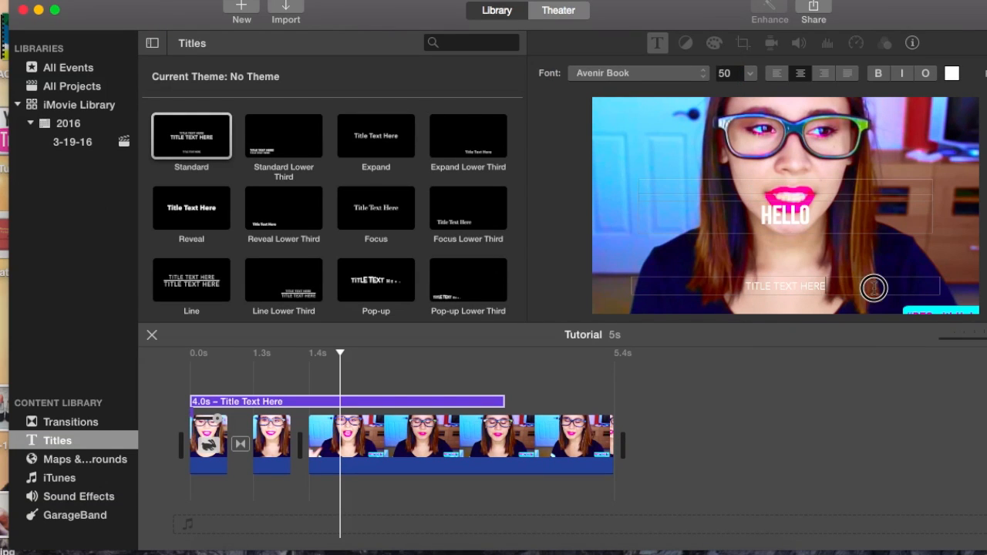
key("BackSpace")
Set the font size of HELLO to 278 and apply the title changes.
left_click(810, 225)
left_click_drag(829, 225, 691, 218)
left_click(753, 76)
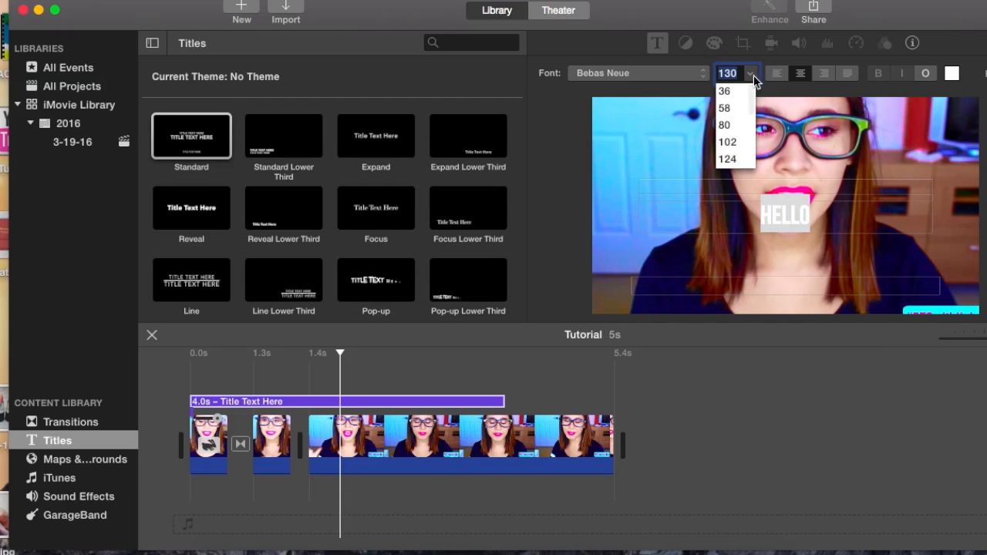
scroll(733, 154, "down", 5)
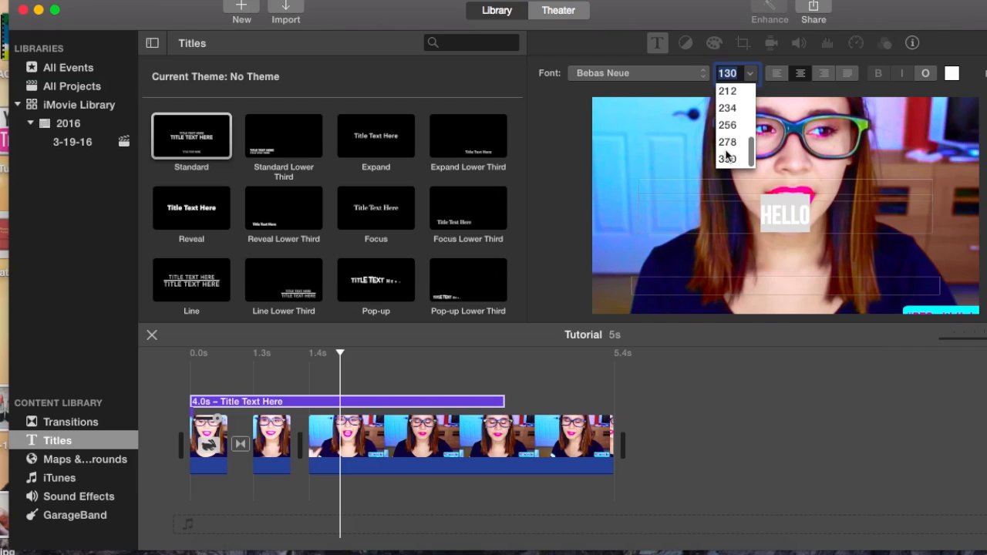
left_click(728, 140)
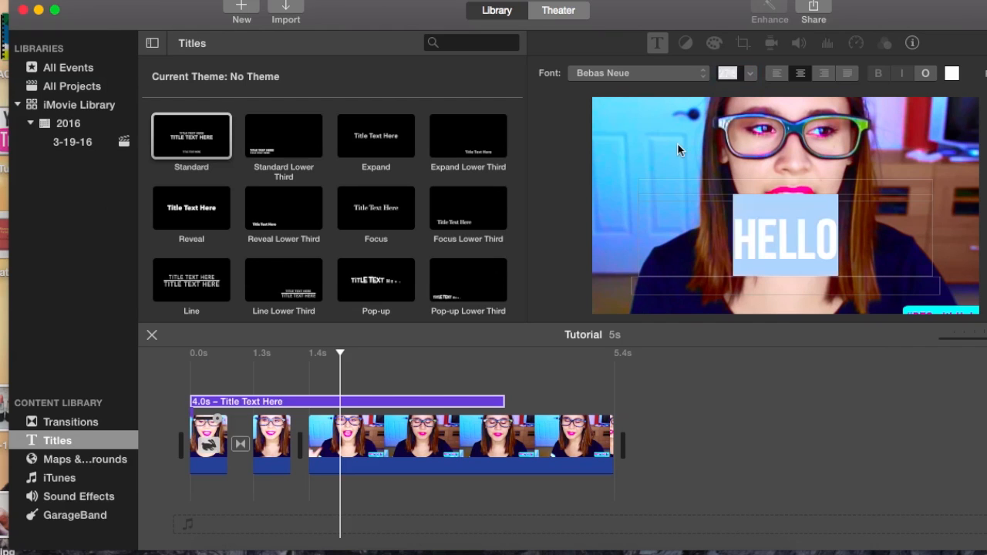
key("Return")
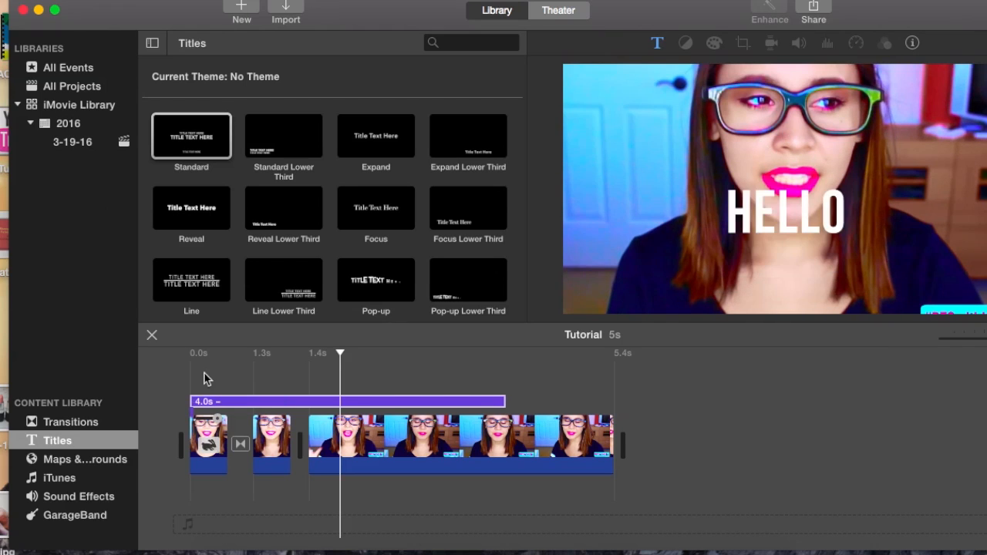
Play the project from the beginning to review the HELLO title over the clips.
left_click(185, 382)
key("space")
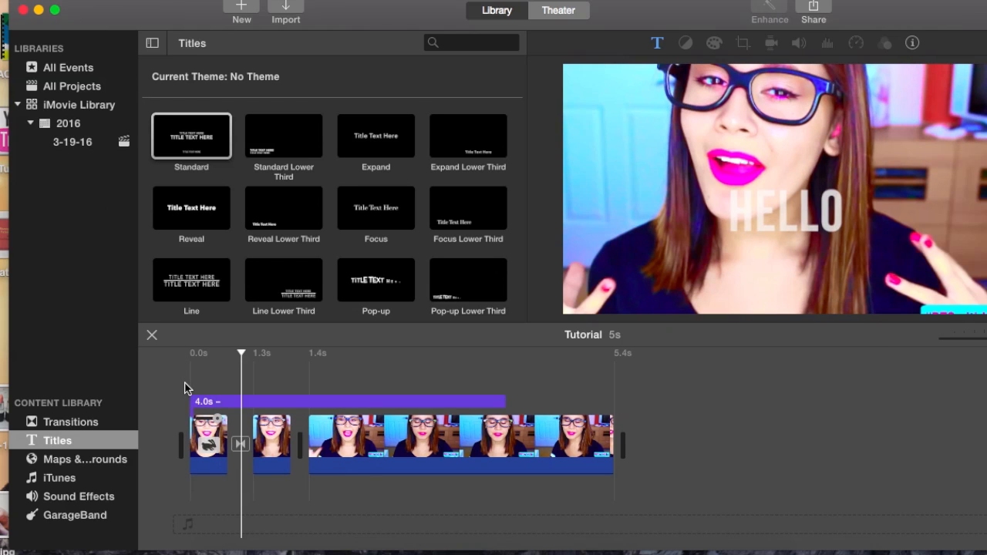
mouse_move(882, 22)
left_mouse_down()
mouse_move(721, 22)
mouse_move(870, 15)
left_mouse_up()
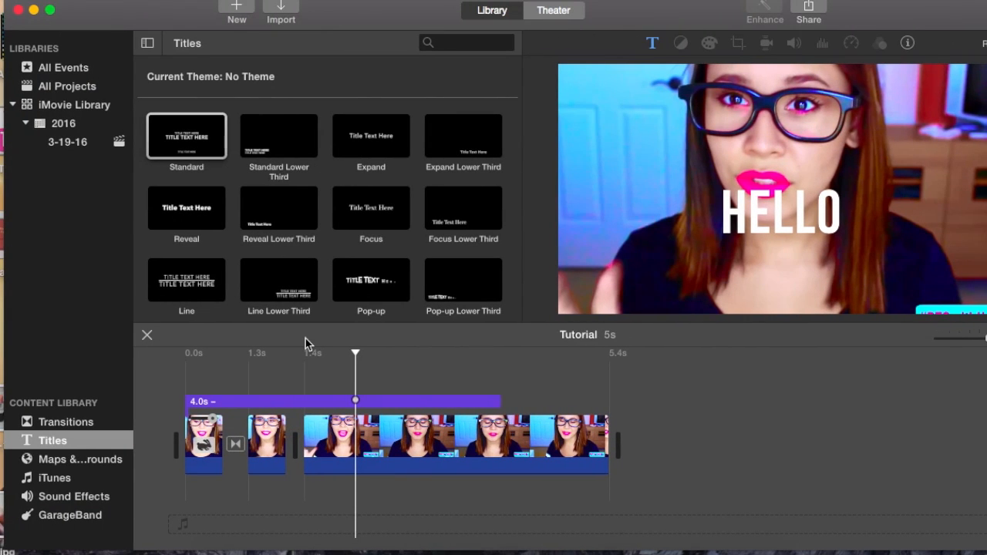
Delete the HELLO title from above the clips in the timeline.
left_click(216, 376)
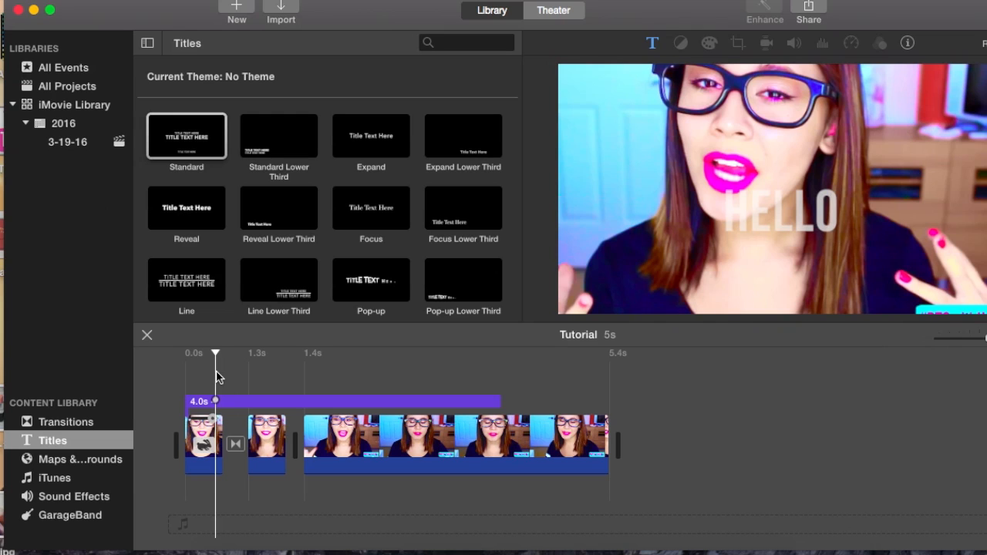
left_click(238, 406)
key("Delete")
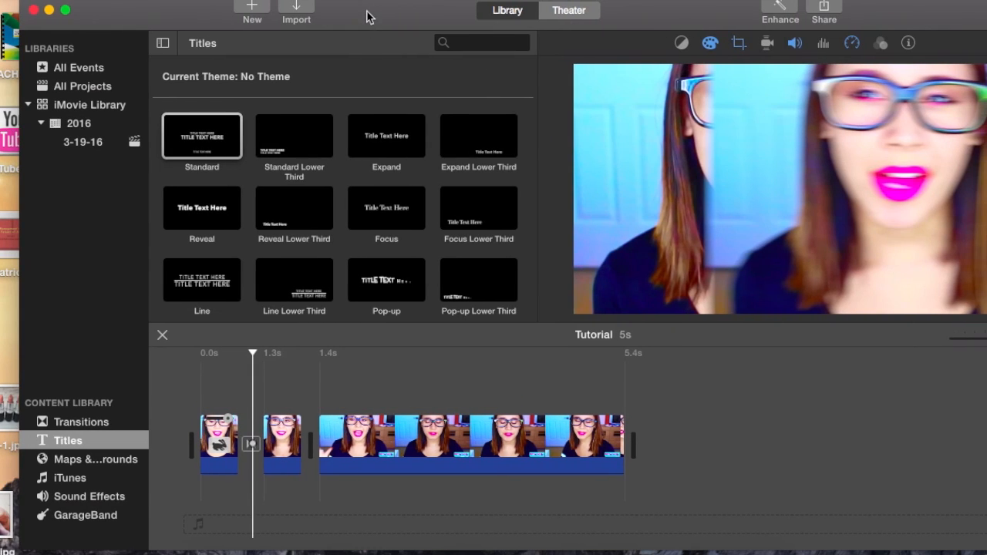
Look through the iTunes and Sound Effects libraries and add the Bottle Cork effect beneath the start of the first clip.
left_click(68, 480)
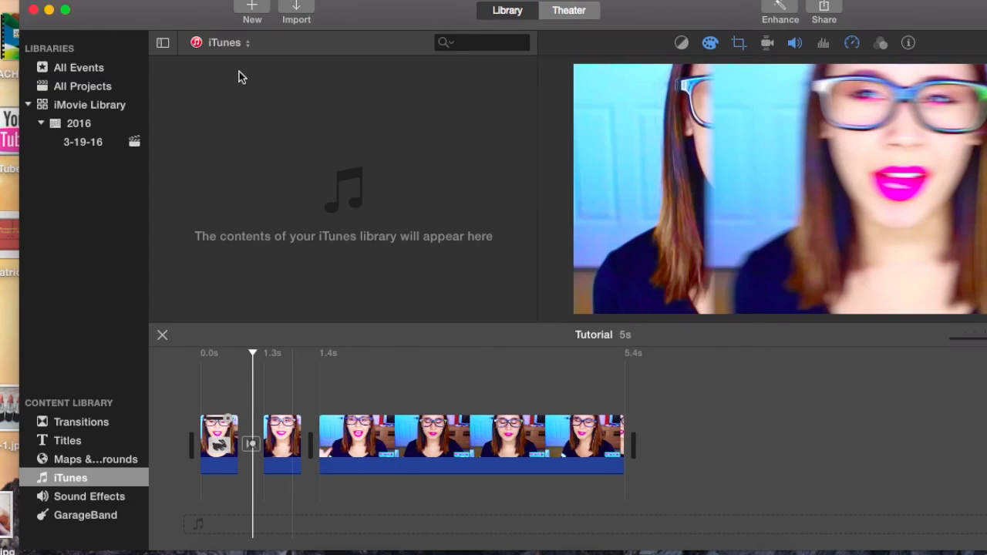
left_click(100, 495)
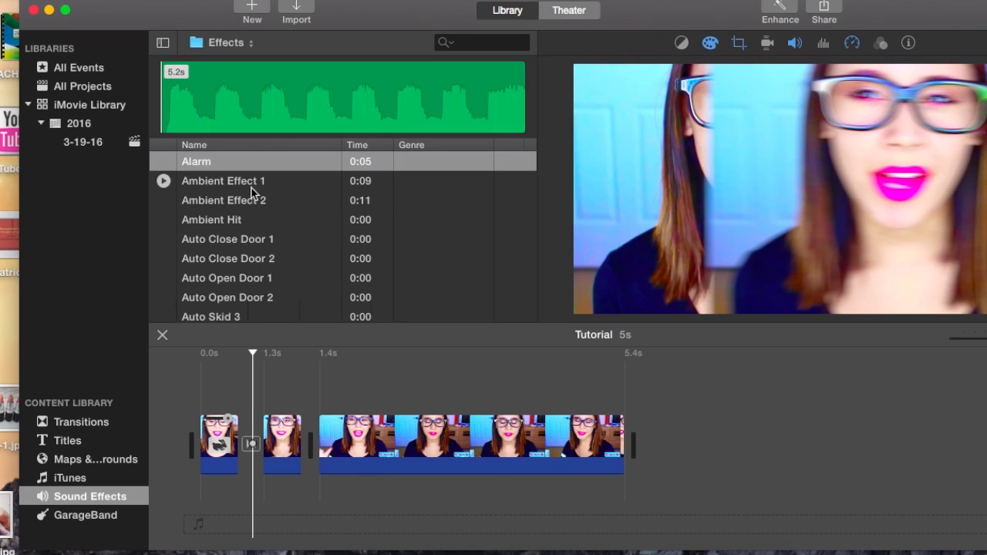
scroll(276, 276, "down", 4)
scroll(276, 277, "down", 6)
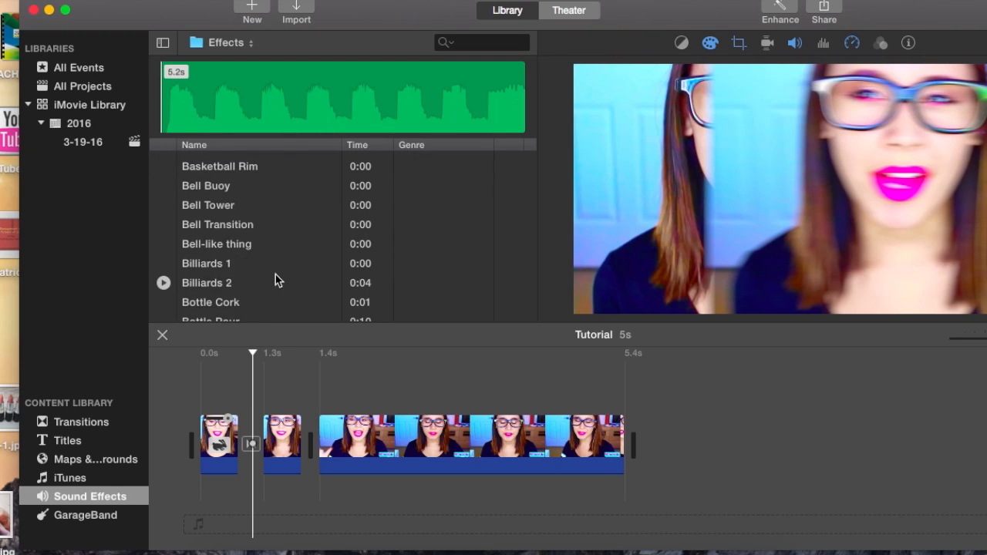
left_click(206, 216)
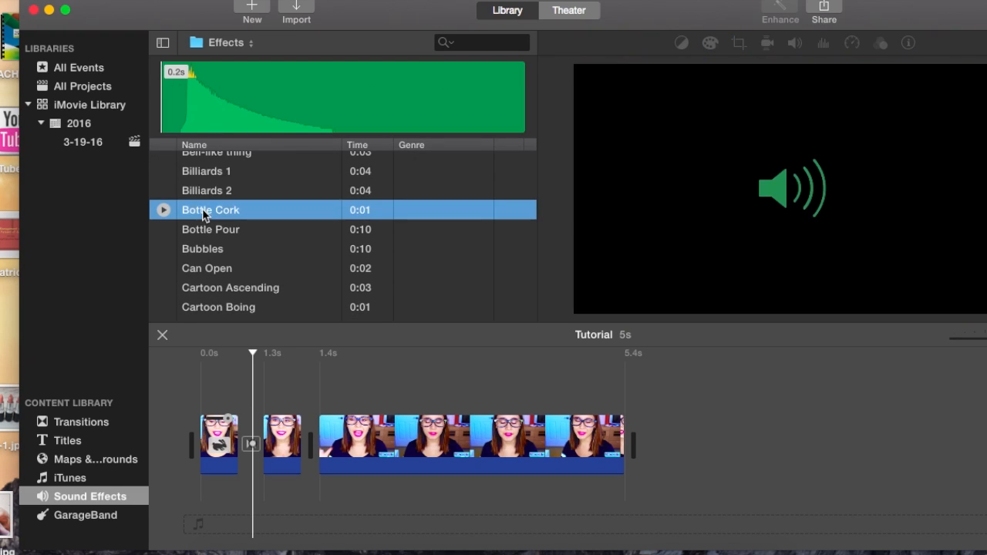
left_click_drag(208, 218, 199, 493)
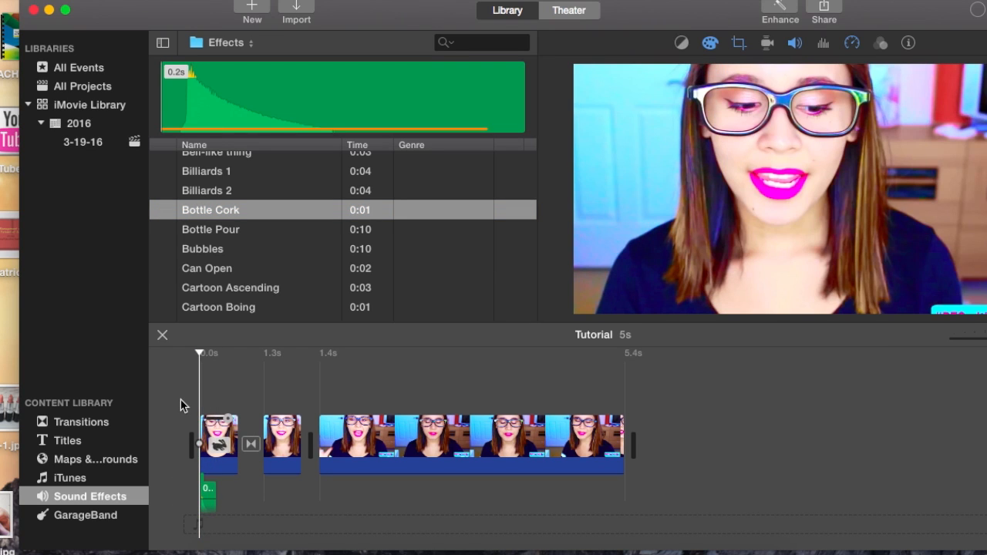
Play the project repeatedly from the beginning to hear the Bottle Cork effect with the first clip.
key("space")
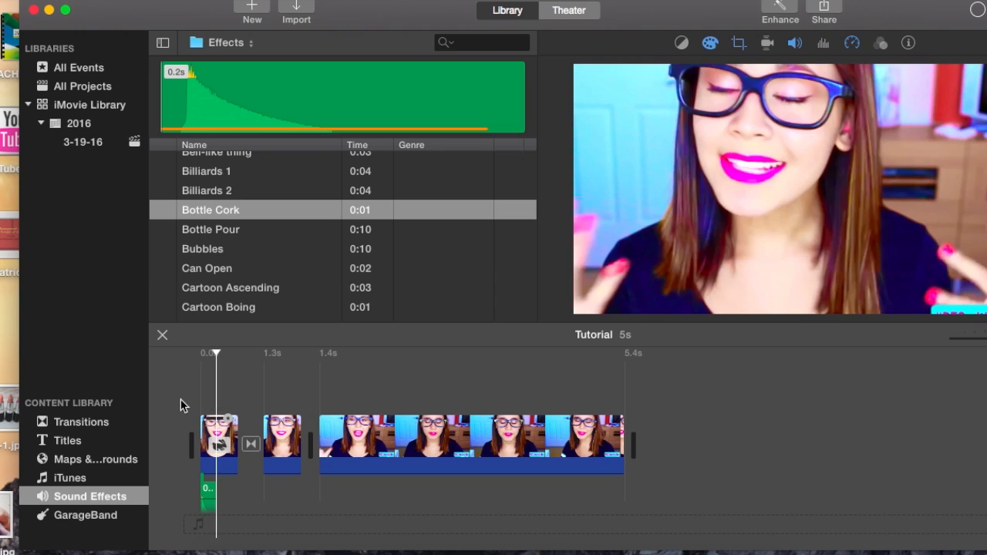
key("space")
left_click(180, 400)
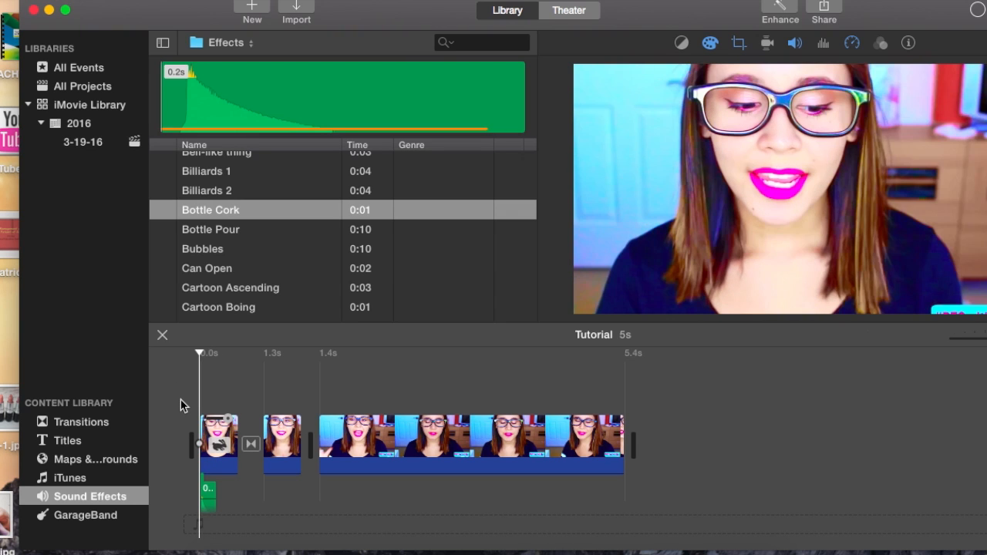
key("space")
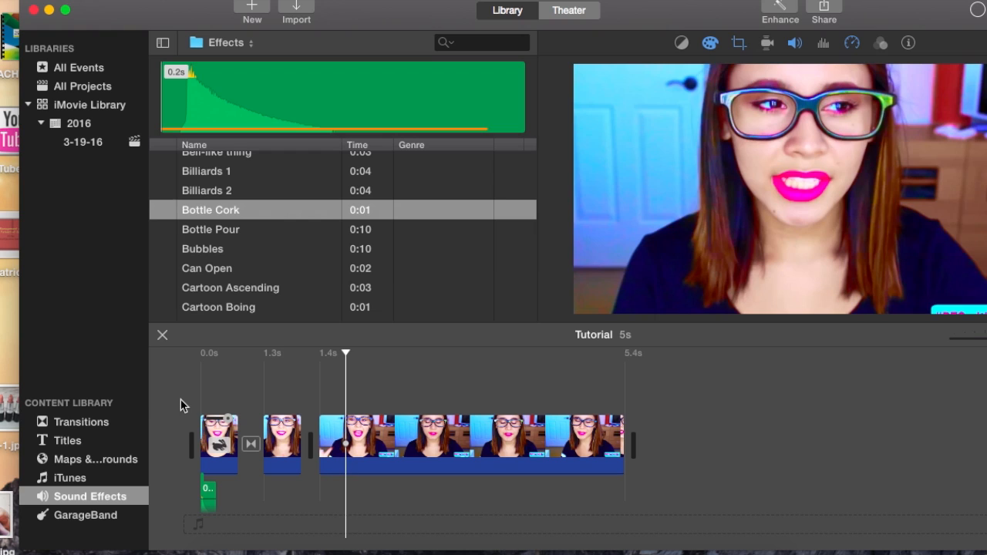
left_click(180, 399)
key("space")
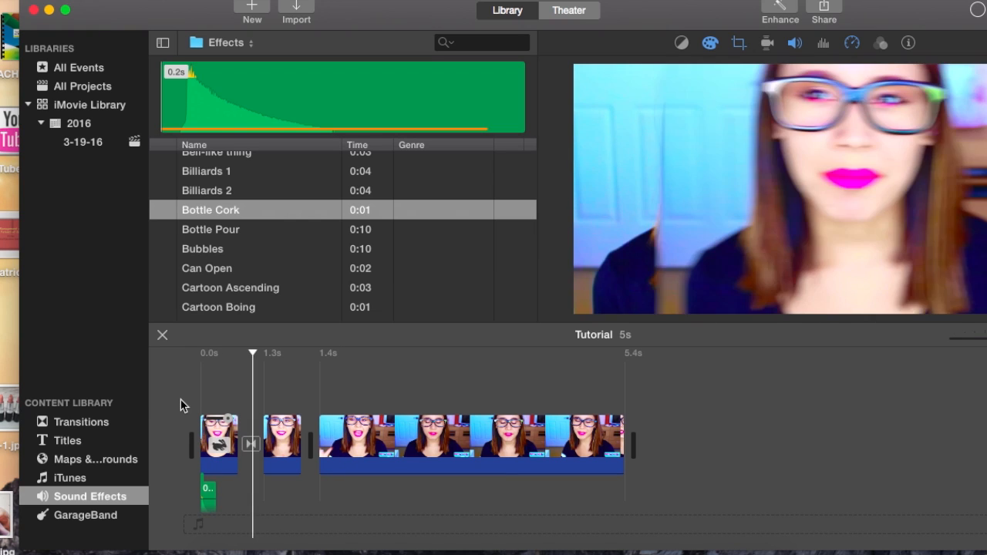
Delete the Bottle Cork effect and the transition between the first and second clips.
left_click(208, 494)
key("Delete")
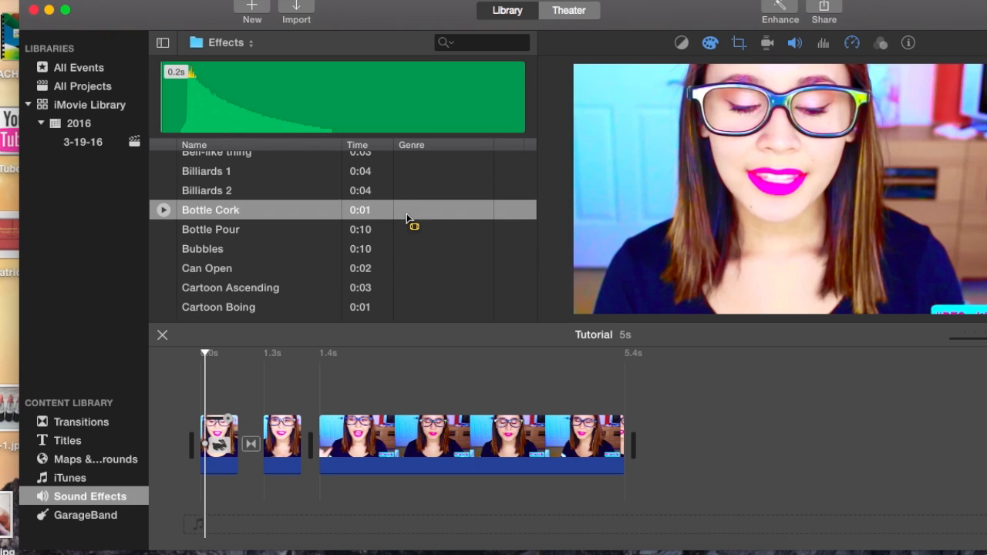
left_click(425, 77)
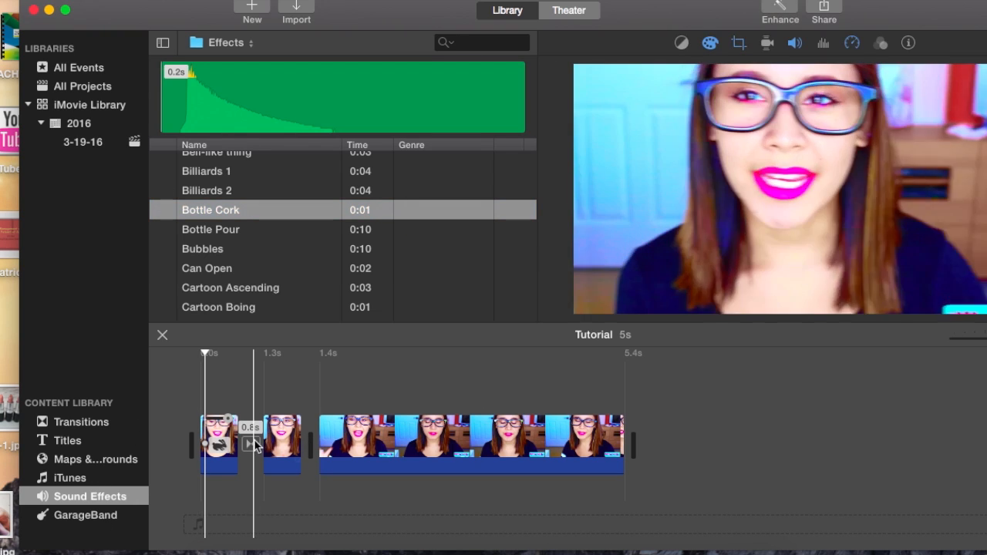
left_click(251, 442)
key("Delete")
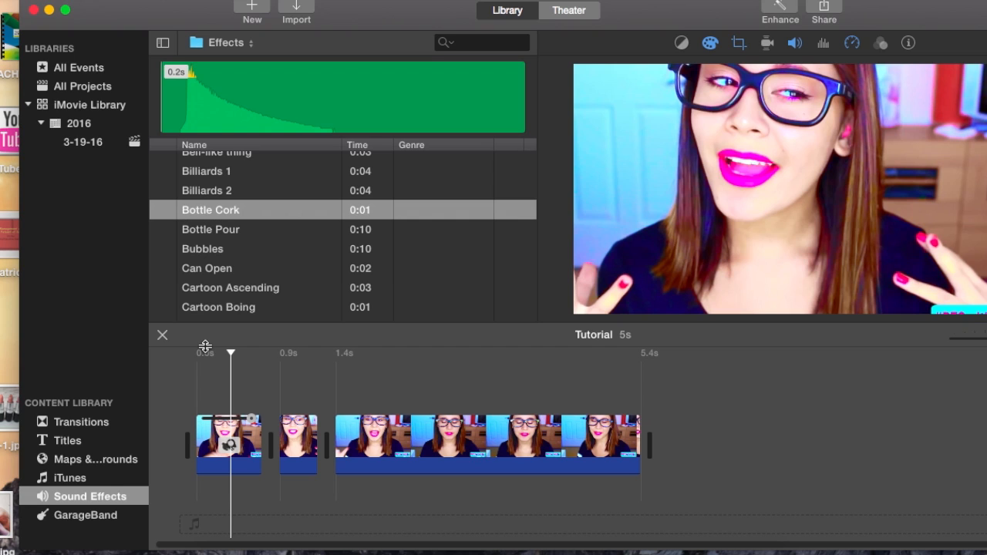
Open the transitions collection and look at the designs at its beginning.
left_click(83, 420)
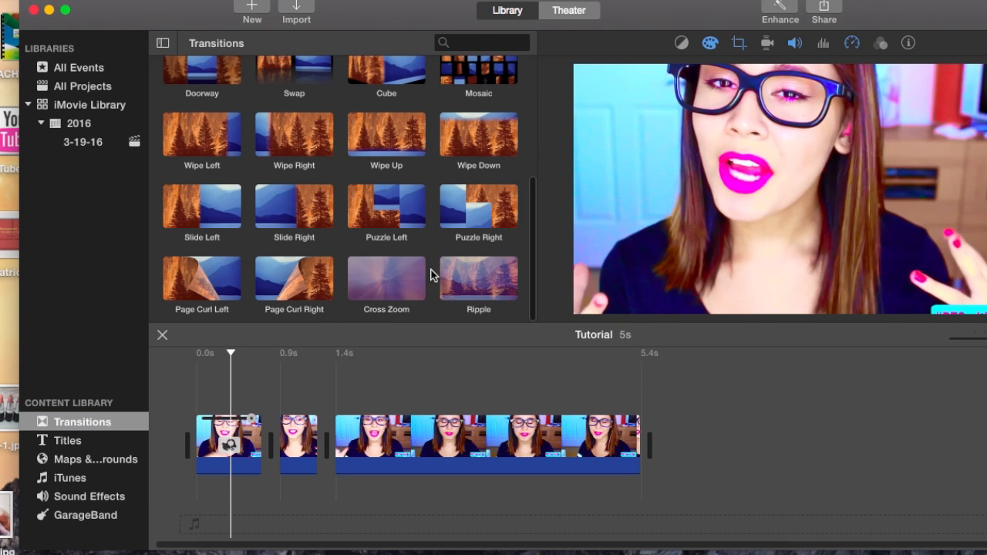
scroll(417, 199, "up", 8)
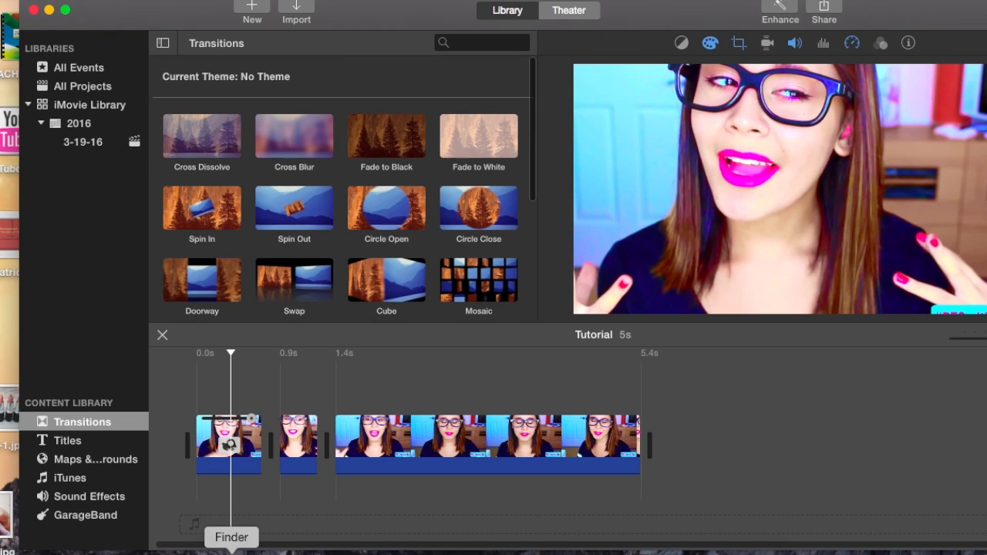
Switch to Finder and look through the video files in the Documents folder.
left_click(232, 552)
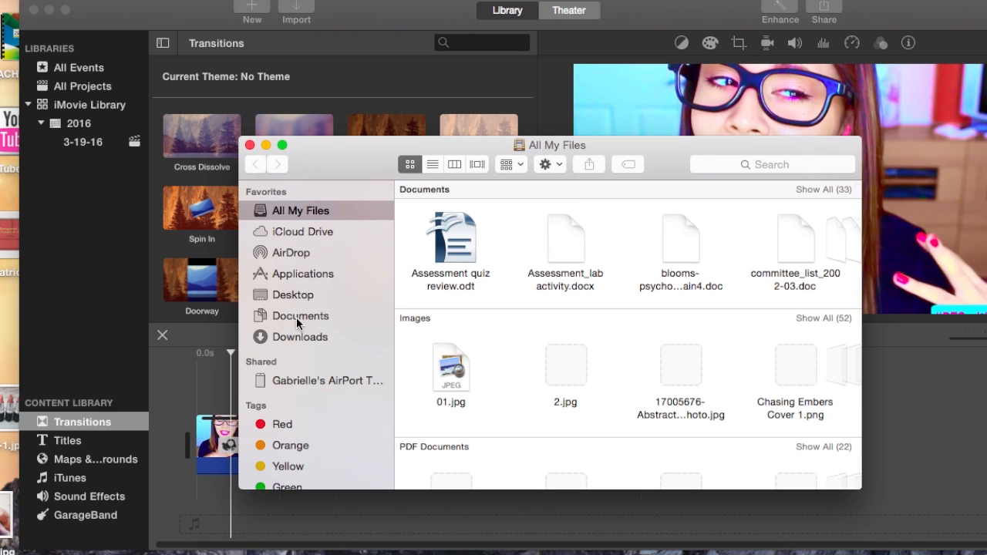
left_click(295, 317)
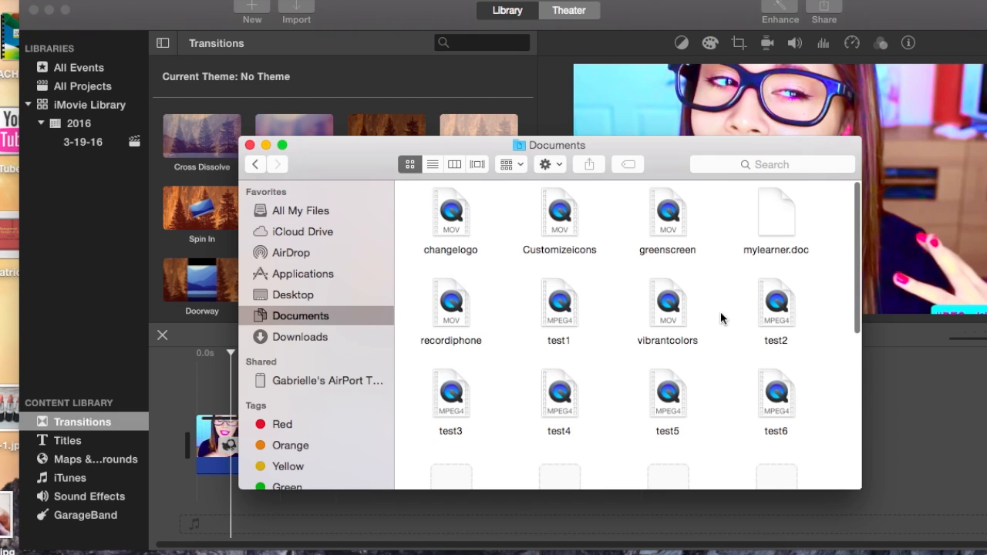
scroll(721, 318, "down", 2)
scroll(720, 317, "down", 4)
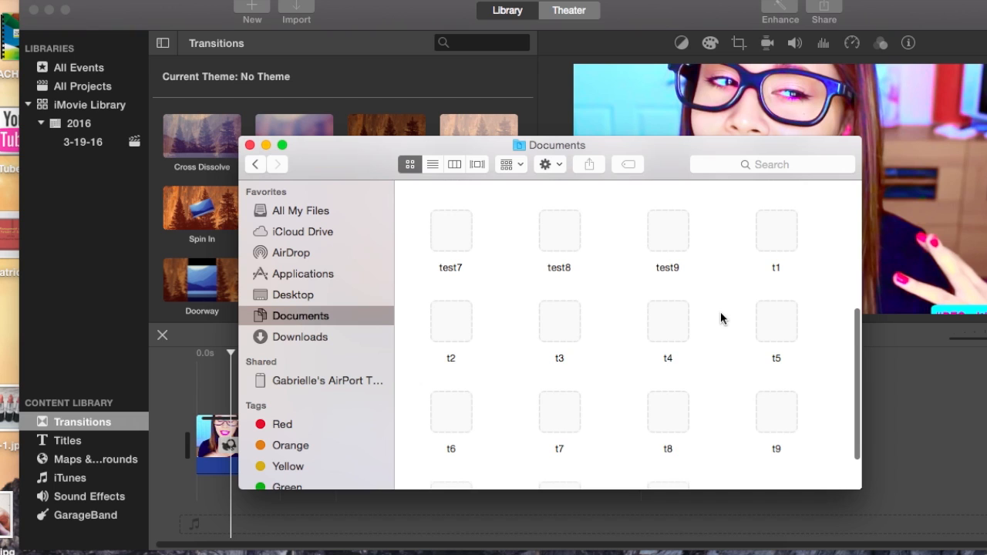
scroll(674, 391, "down", 2)
left_click_drag(668, 352, 739, 360)
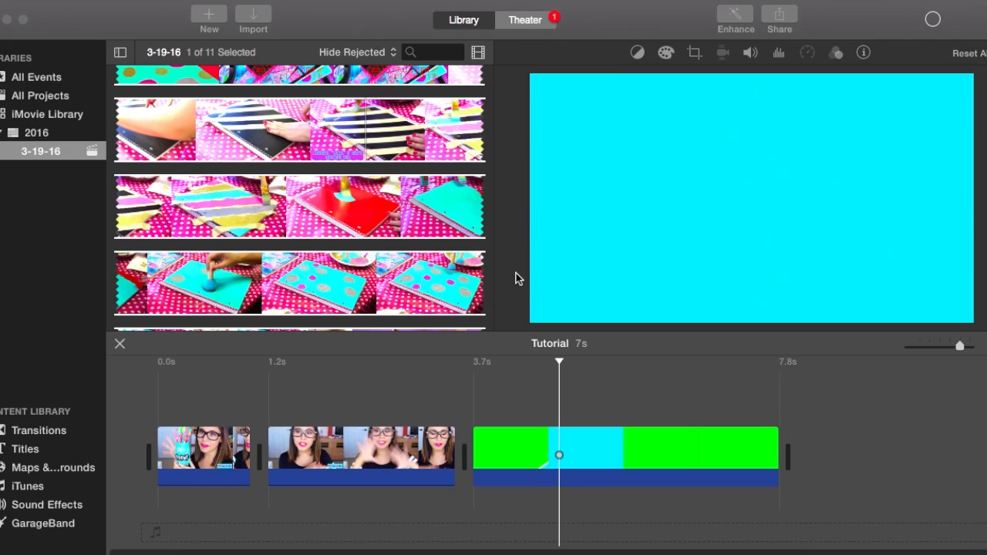
Split the green-screen transition clip at about 6.0 s in the timeline and delete its remaining end portion.
left_click(207, 395)
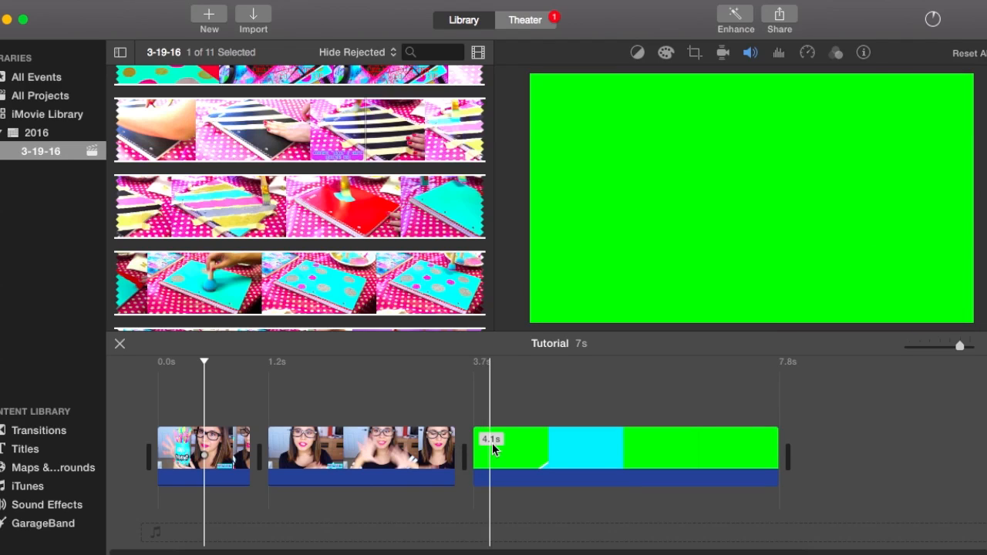
left_click(645, 446)
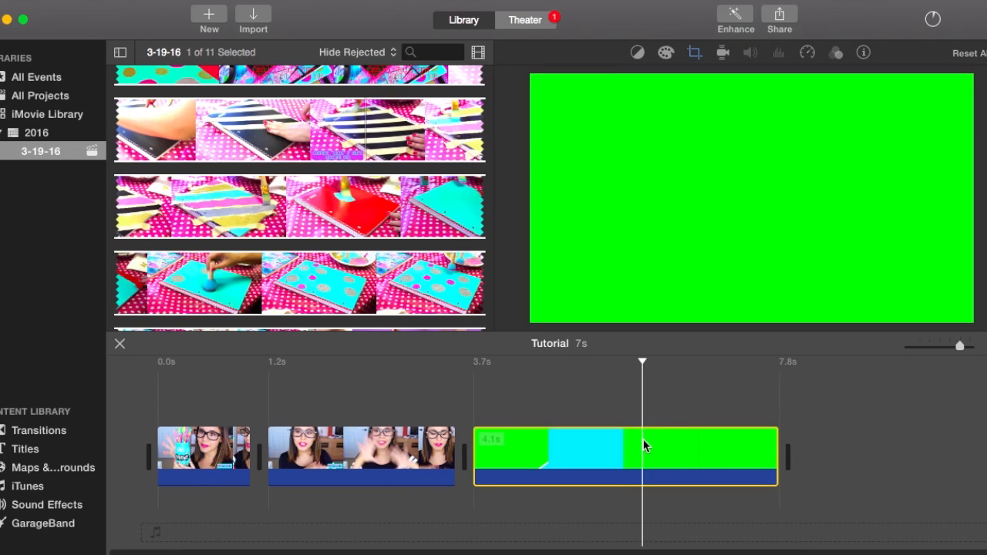
right_click(644, 445)
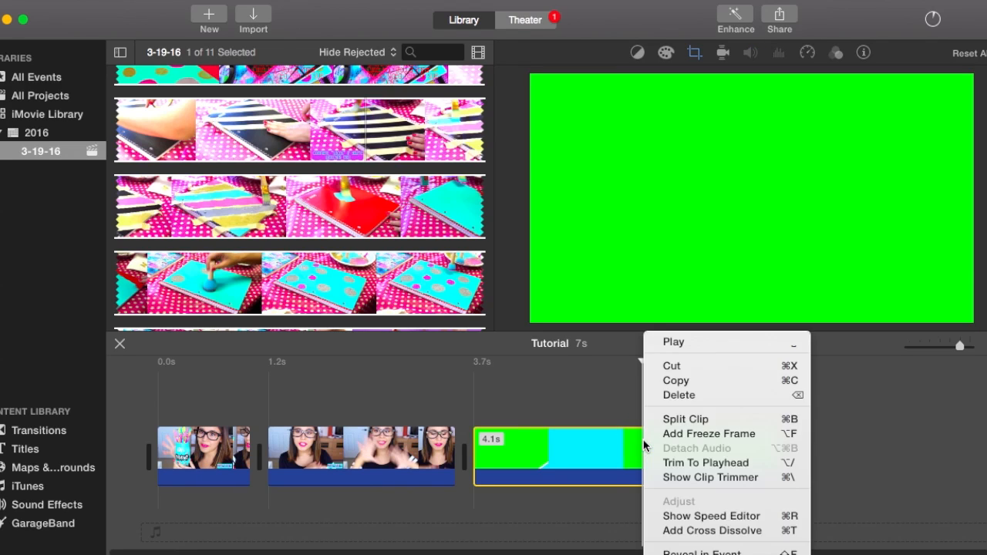
left_click(680, 421)
left_click(705, 452)
key("Delete")
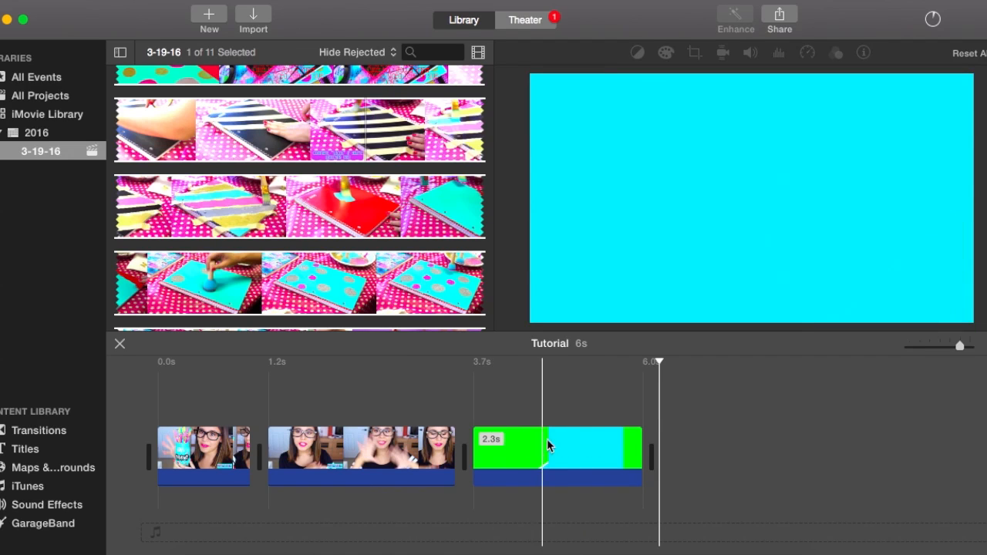
Place the trimmed green-screen clip above the first two clips so that it spans the cut between them.
left_click(591, 456)
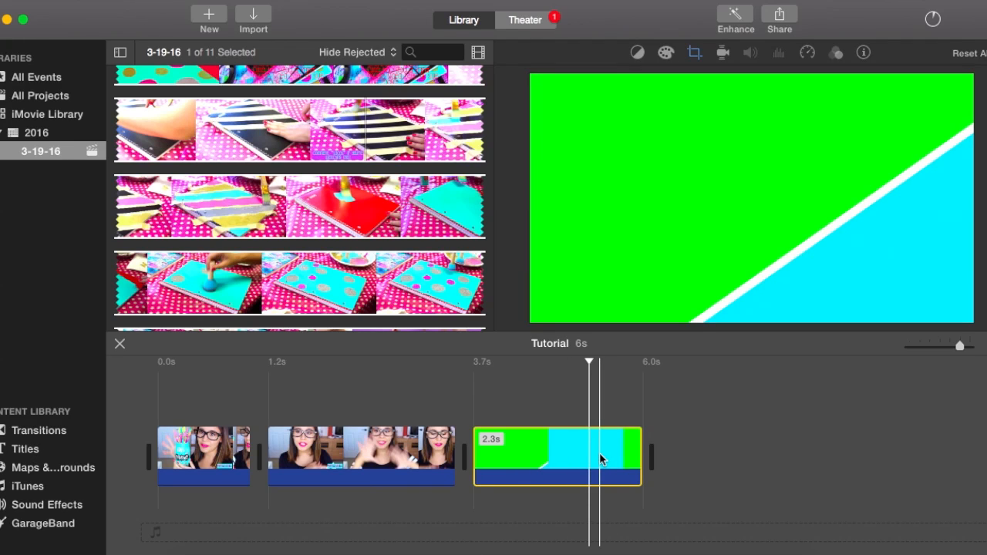
left_click_drag(578, 461, 293, 378)
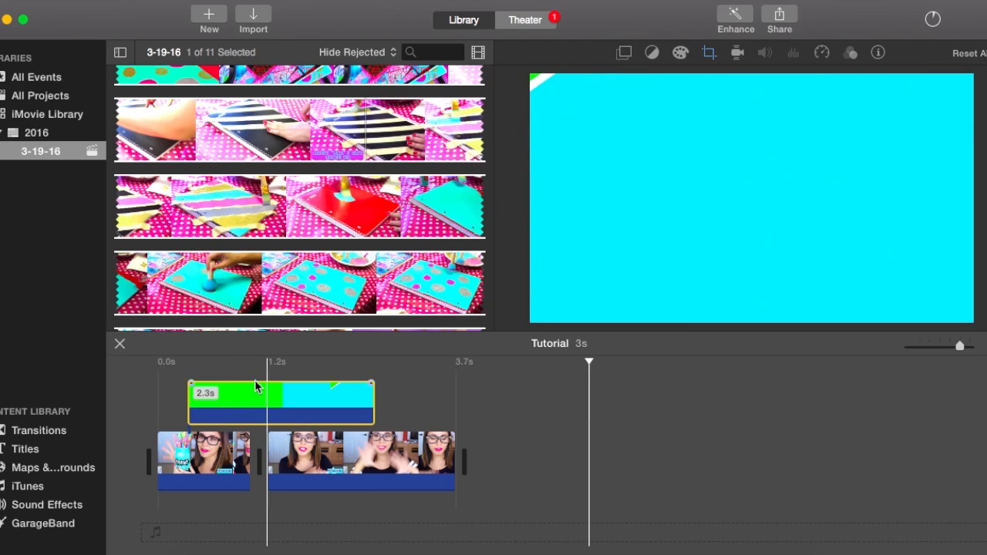
left_click_drag(270, 383, 273, 391)
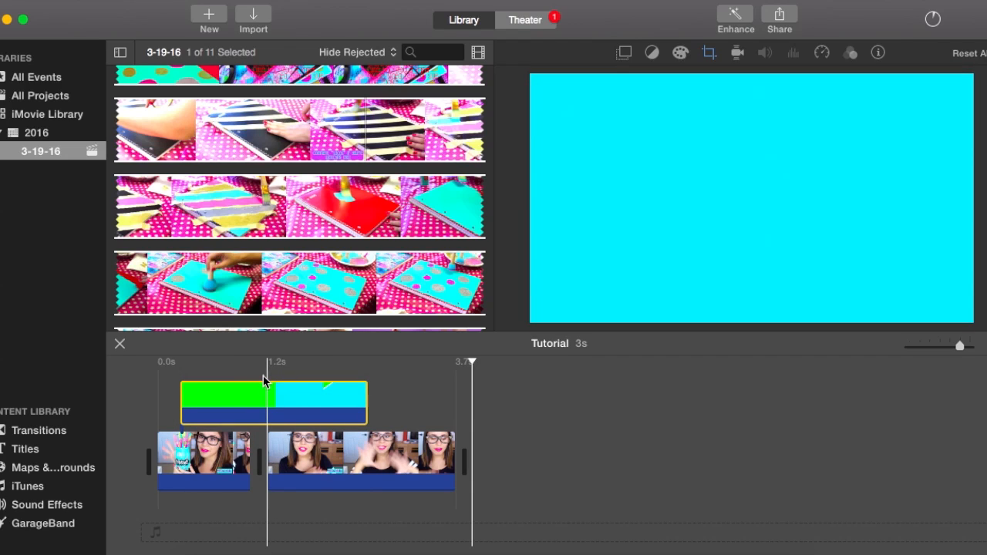
Set the overlay clip to a green-screen overlay so its green areas are keyed out.
left_click(263, 376)
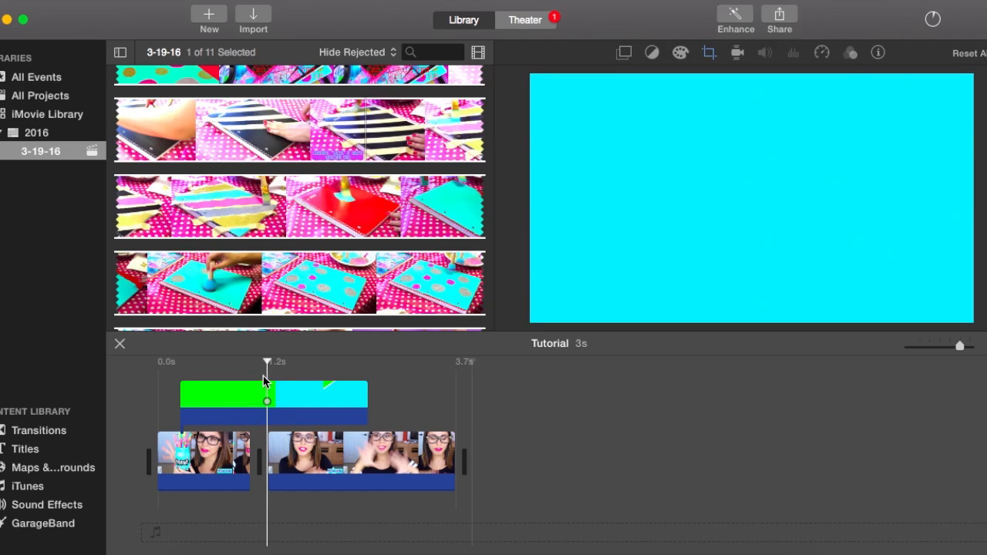
left_click(240, 363)
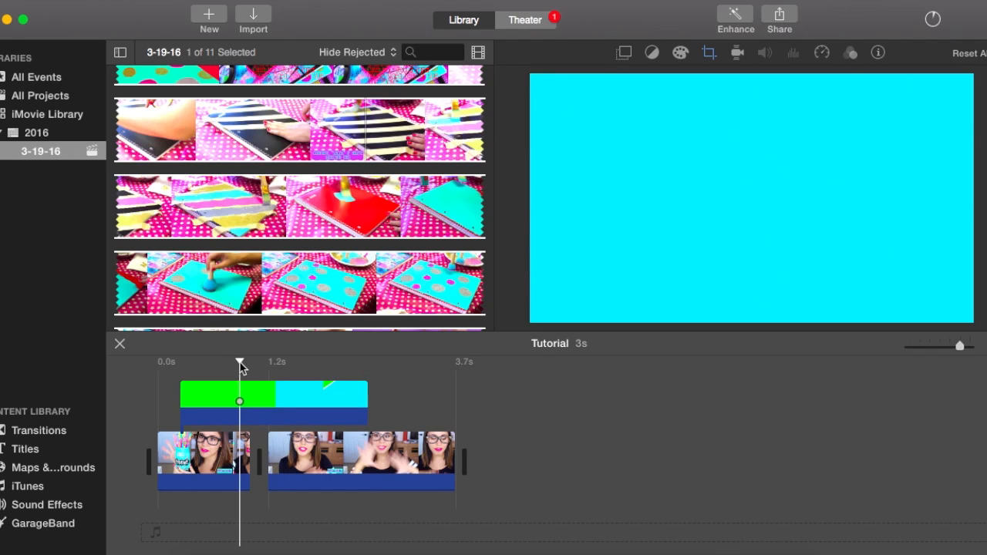
left_click(197, 363)
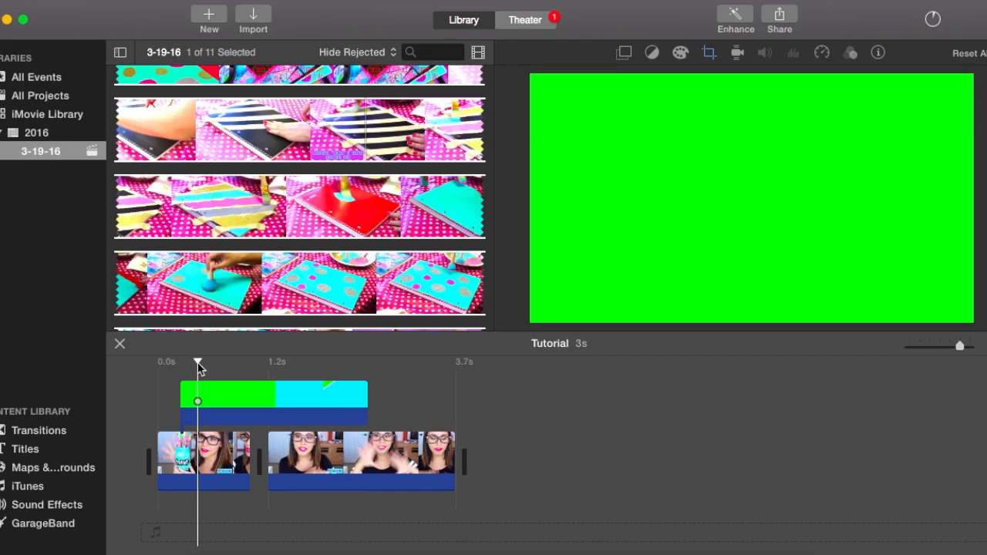
left_click(199, 386)
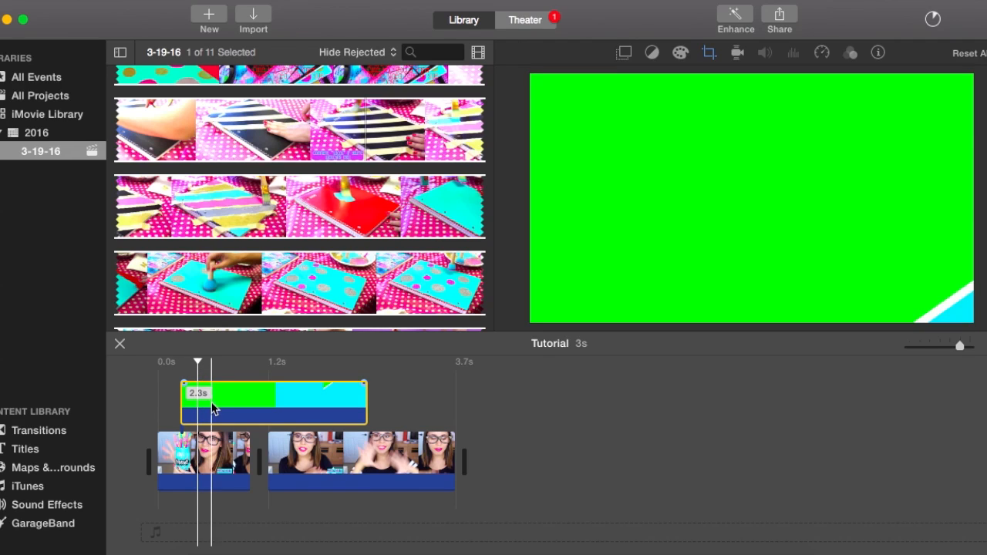
left_click(626, 55)
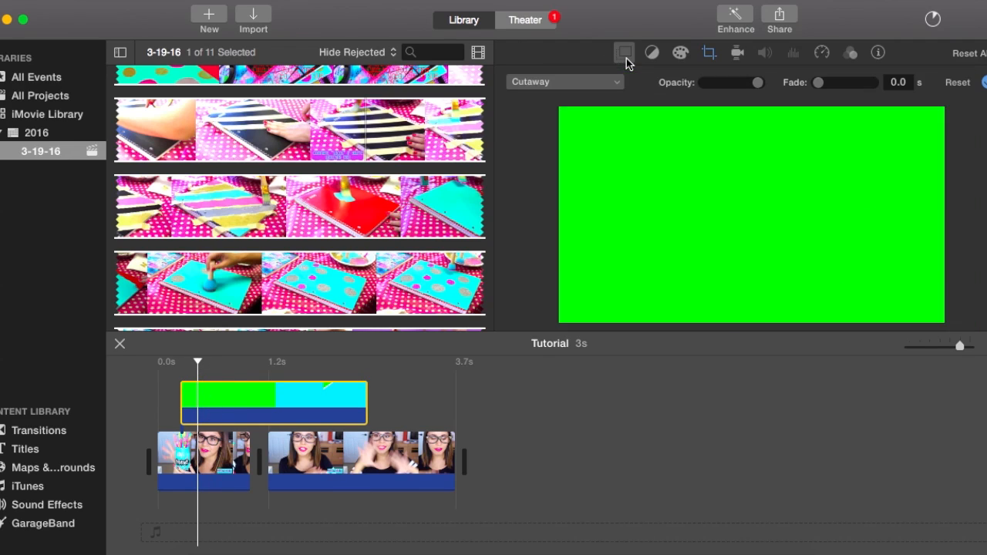
left_click(579, 82)
left_click(568, 113)
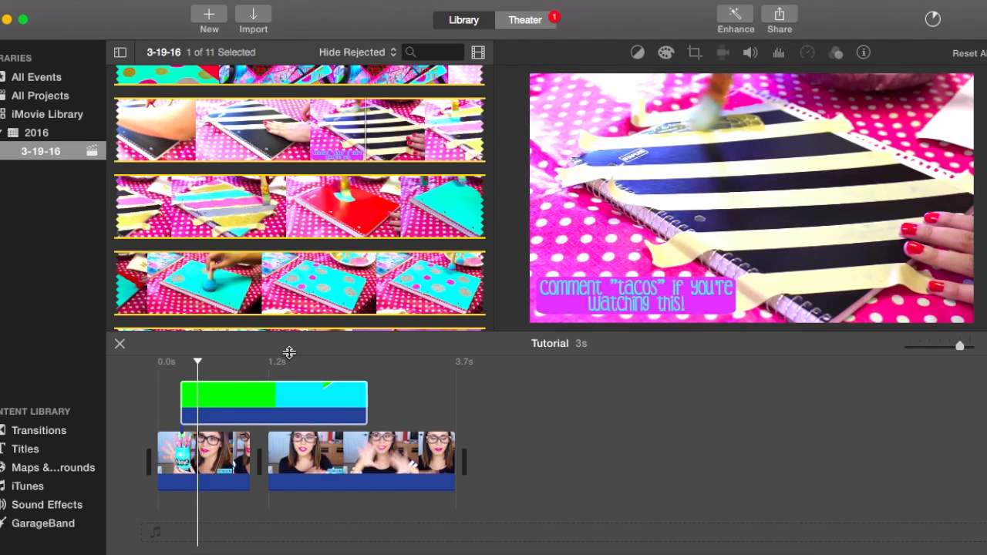
Play the project from the beginning to check the green-screen transition over the cut.
left_click(225, 359)
left_click(181, 361)
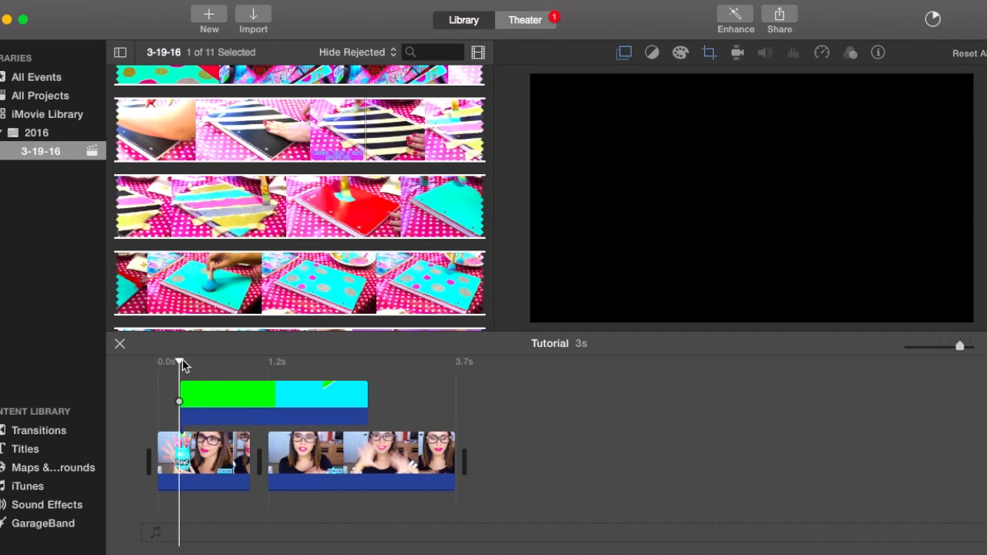
left_click(156, 372)
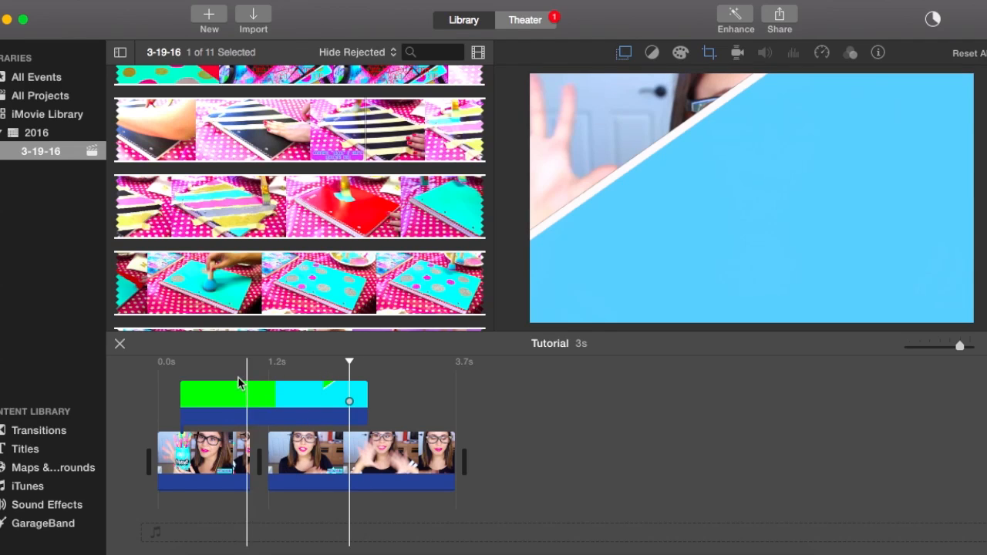
Raise the overlay clip's color saturation to the maximum and check it near the project's start.
left_click(252, 386)
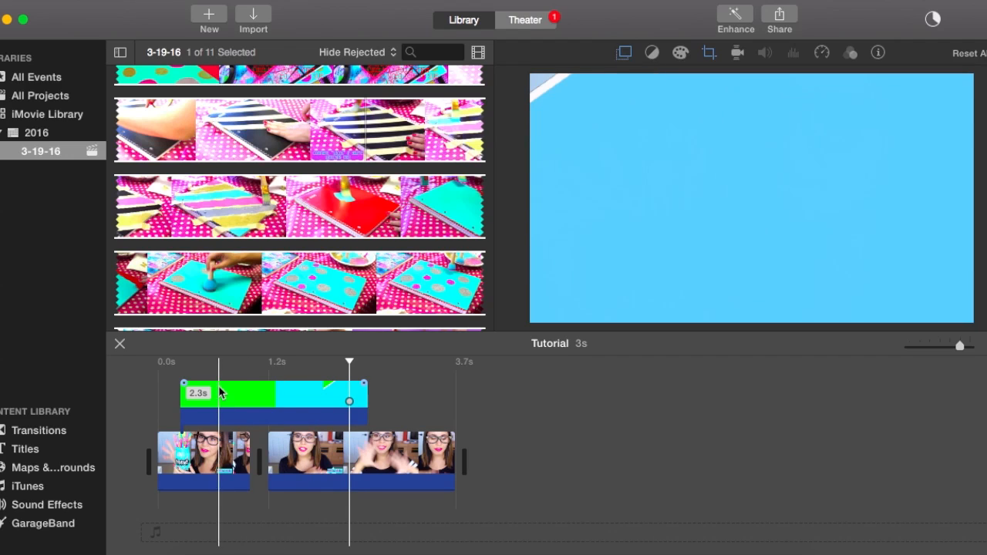
left_click(243, 393)
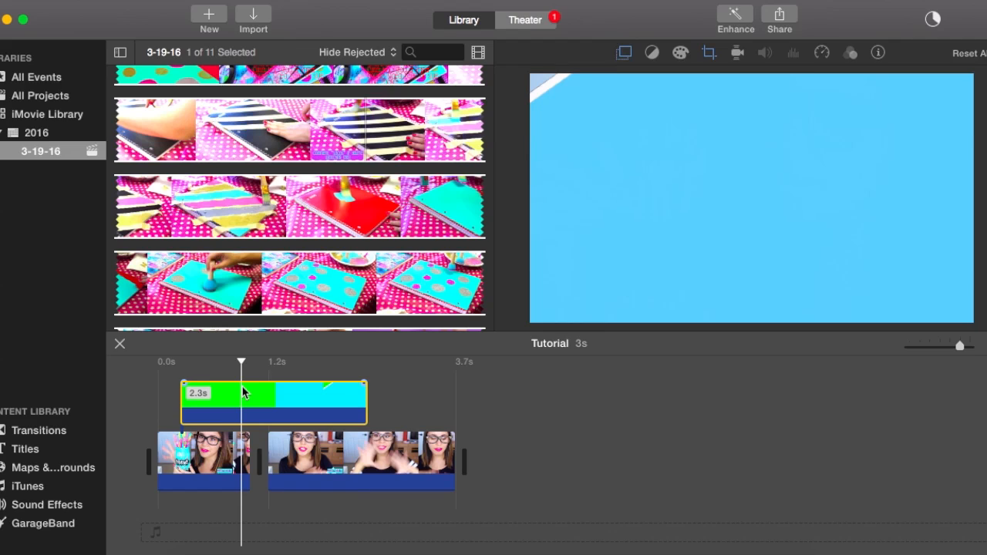
left_click(680, 54)
left_click_drag(839, 82, 882, 88)
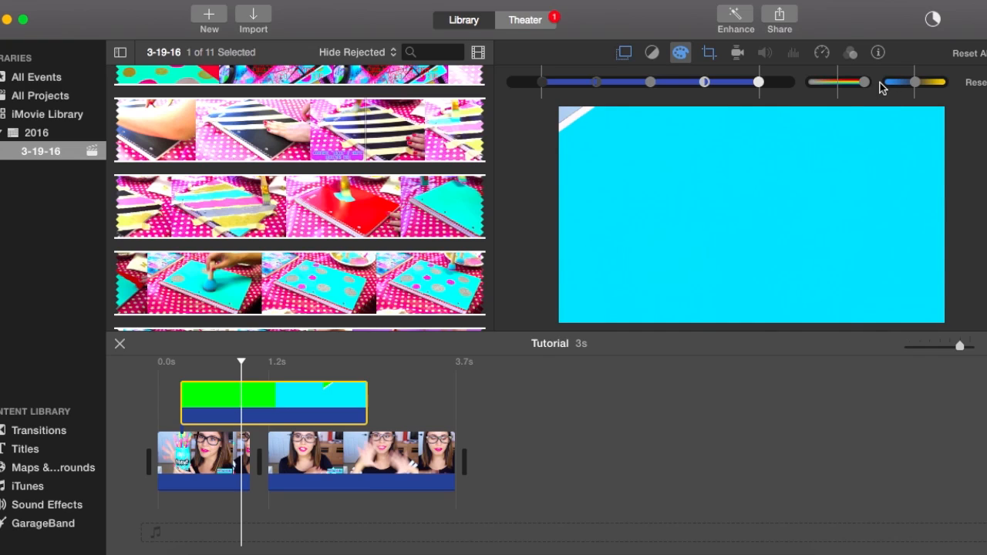
left_click(195, 368)
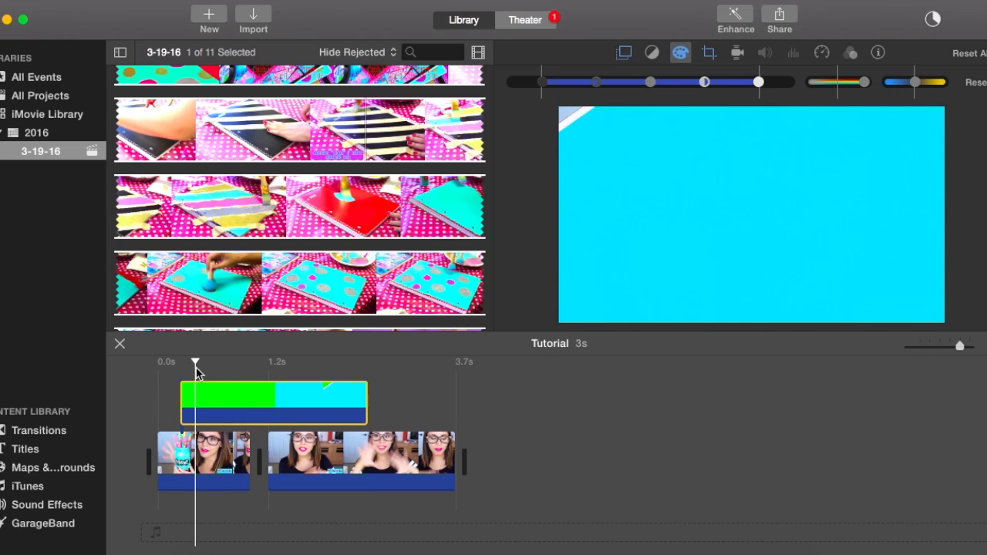
left_click(159, 363)
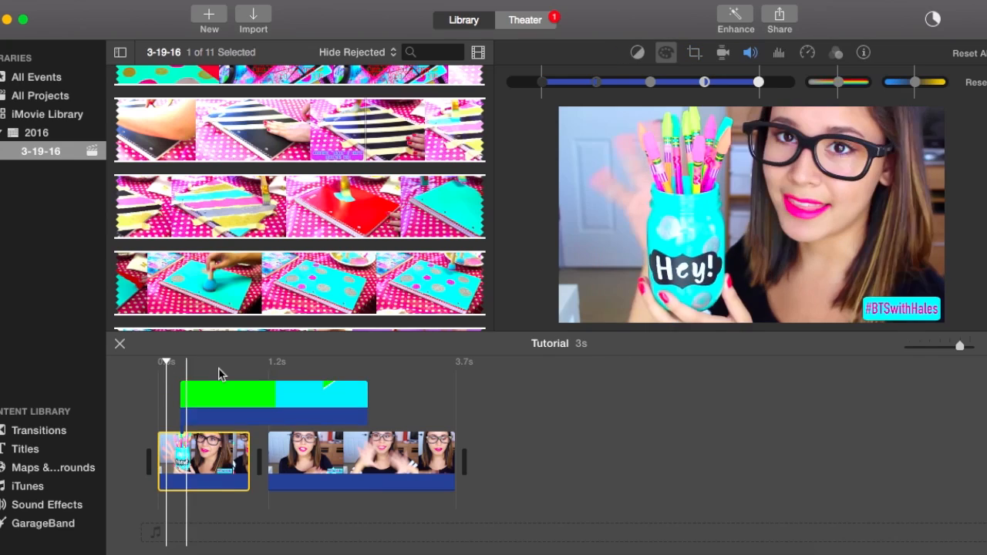
Shift the overlay clip's color temperature slightly toward warm and review the transition from the project's beginning.
left_click(218, 369)
left_click(247, 370)
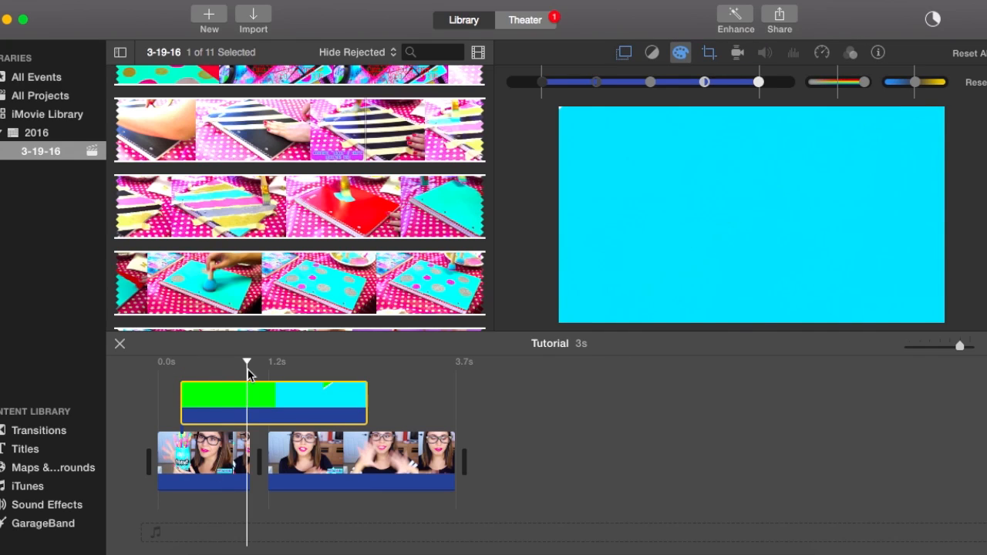
left_click(292, 372)
mouse_move(915, 82)
left_mouse_down()
mouse_move(889, 84)
mouse_move(962, 85)
mouse_move(917, 83)
left_mouse_up()
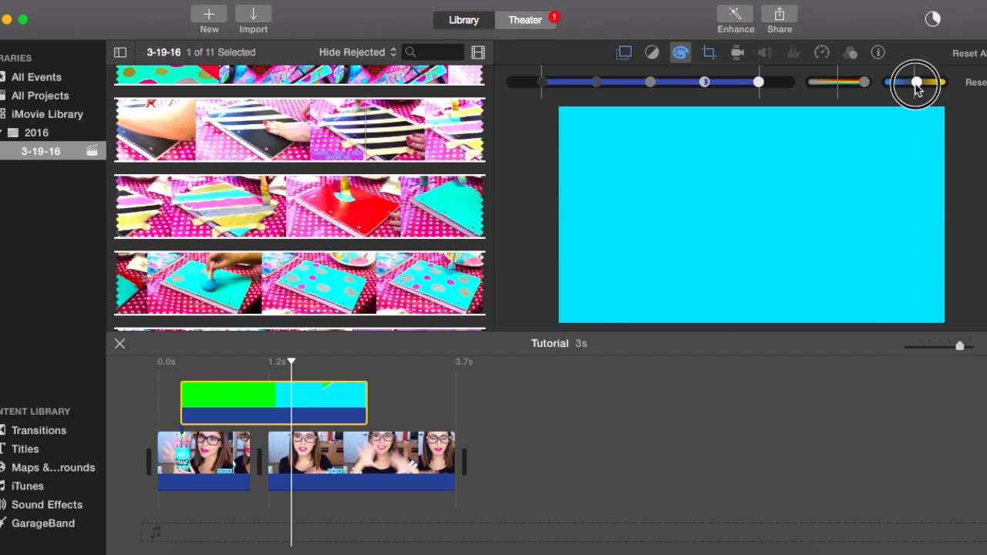
left_click(236, 385)
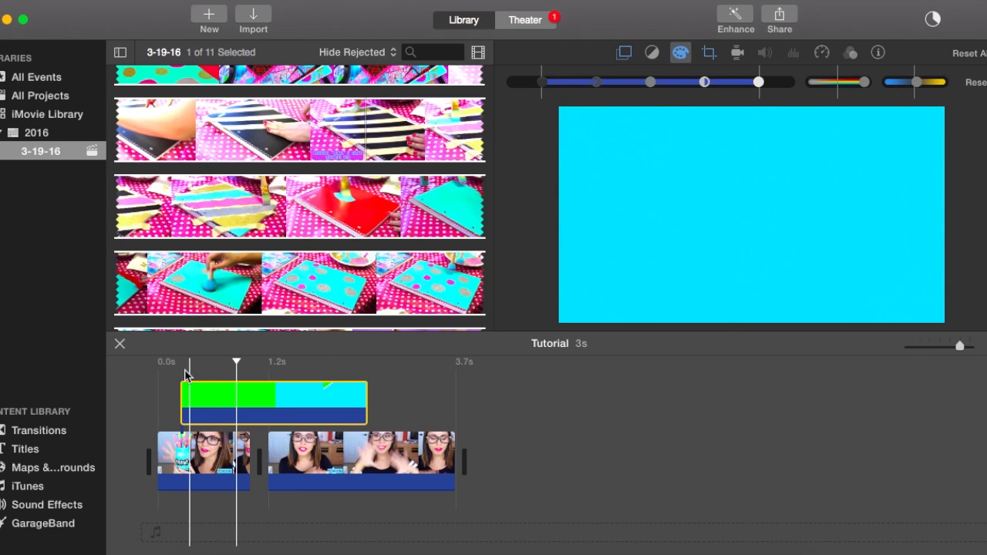
left_click(181, 370)
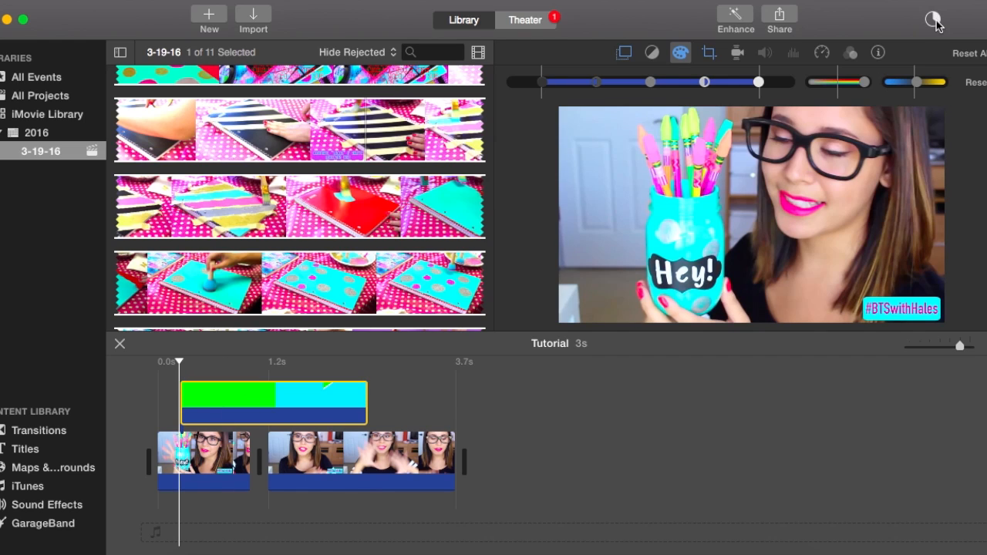
left_click(143, 416)
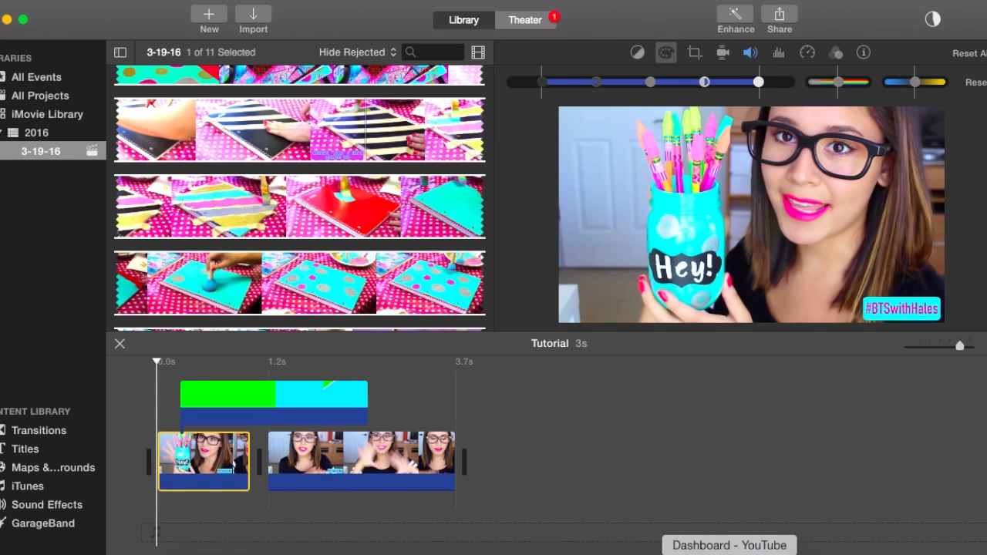
Switch to the Chrome browser and open picmonkey.com in place of the YouTube dashboard.
left_click(730, 554)
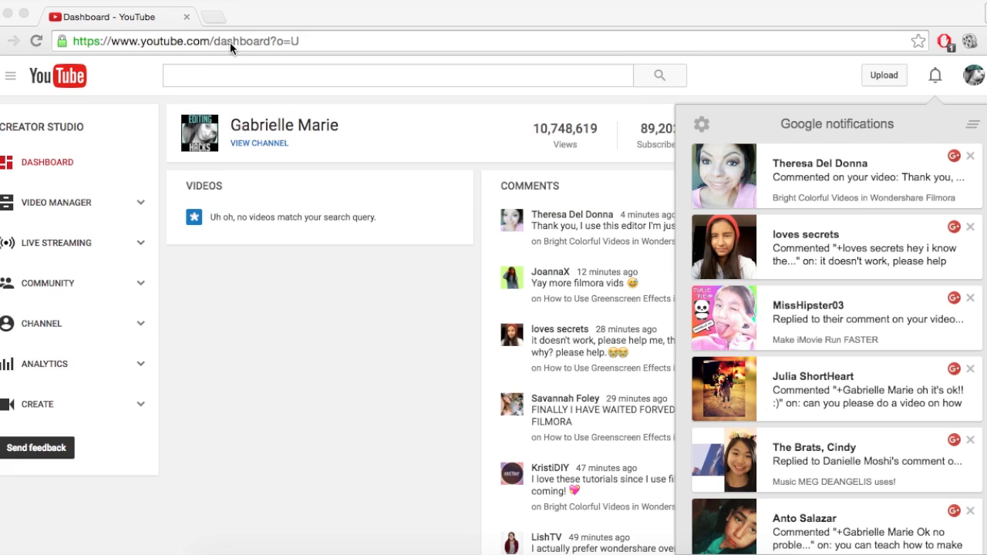
left_click(232, 41)
left_click(309, 44)
left_click(343, 44)
left_click(90, 40)
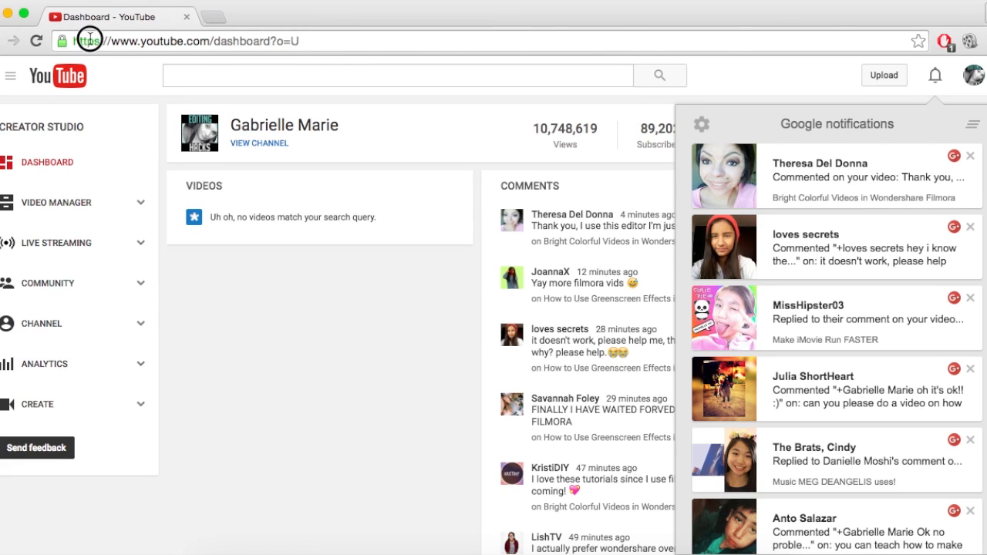
left_click(304, 38)
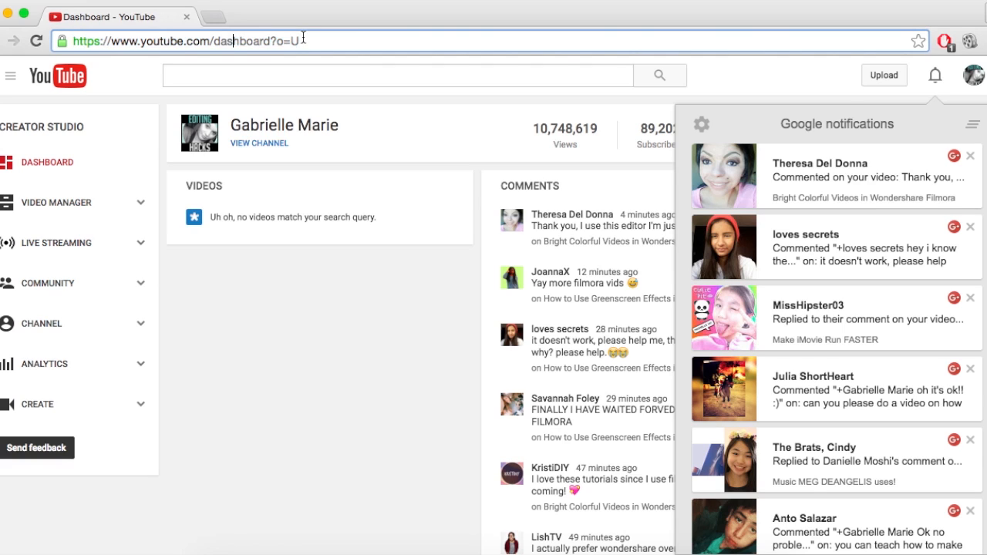
left_click_drag(303, 39, 46, 31)
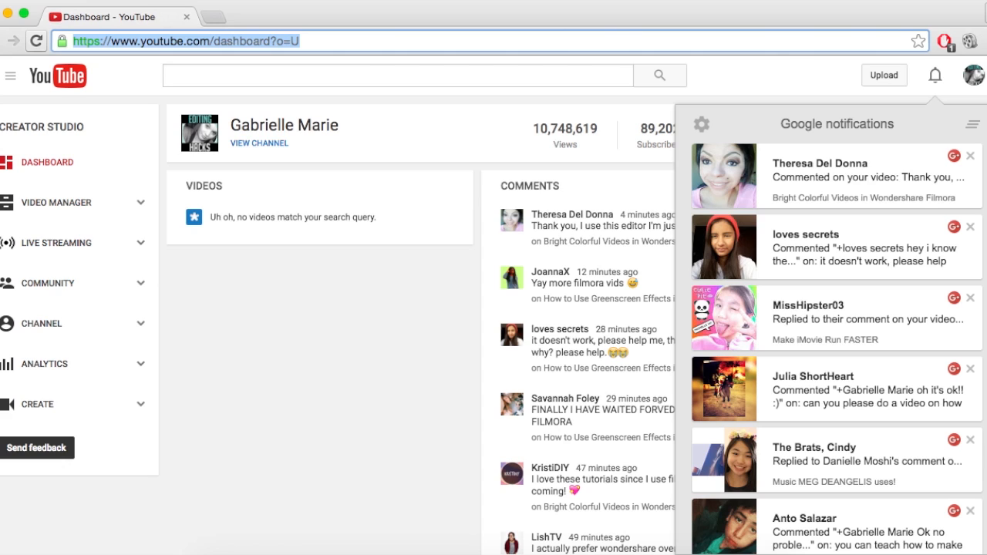
type("pi")
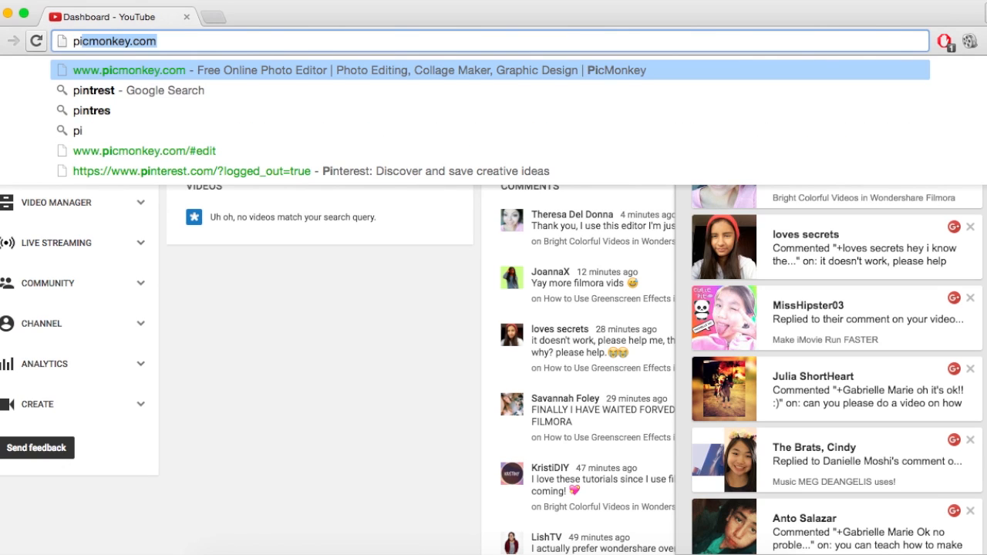
type("cmonkey.com")
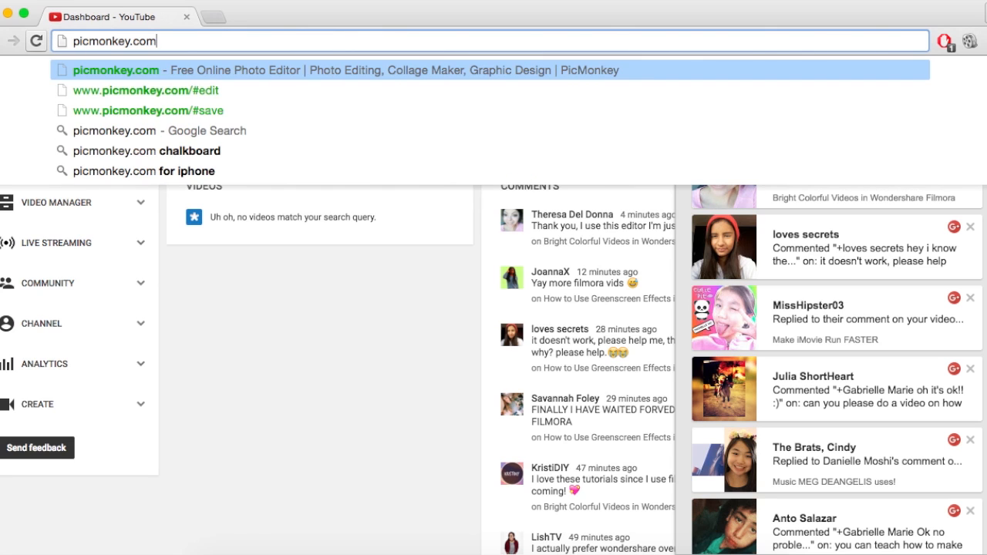
key("Return")
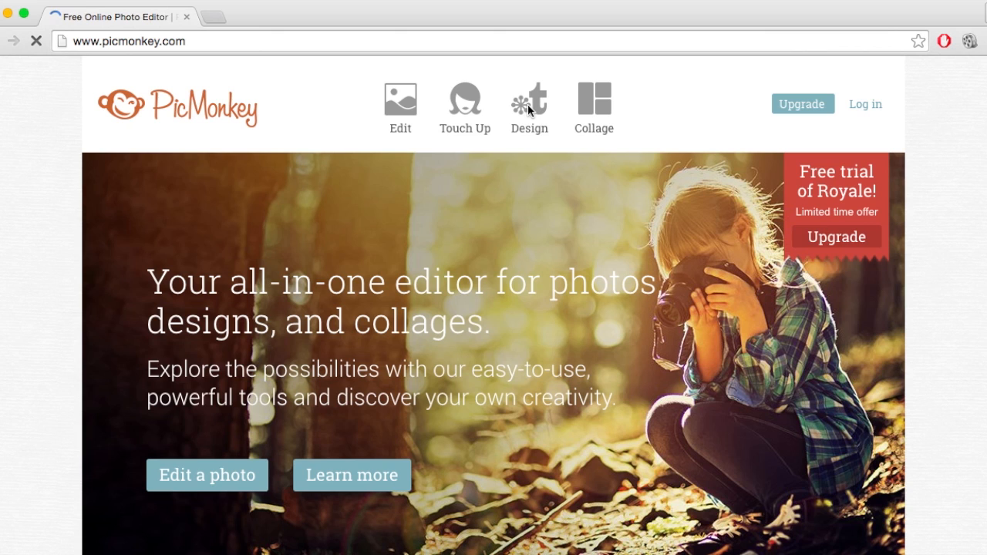
Start a new blank square design and apply a transparent canvas to it.
left_click(527, 105)
left_click(403, 238)
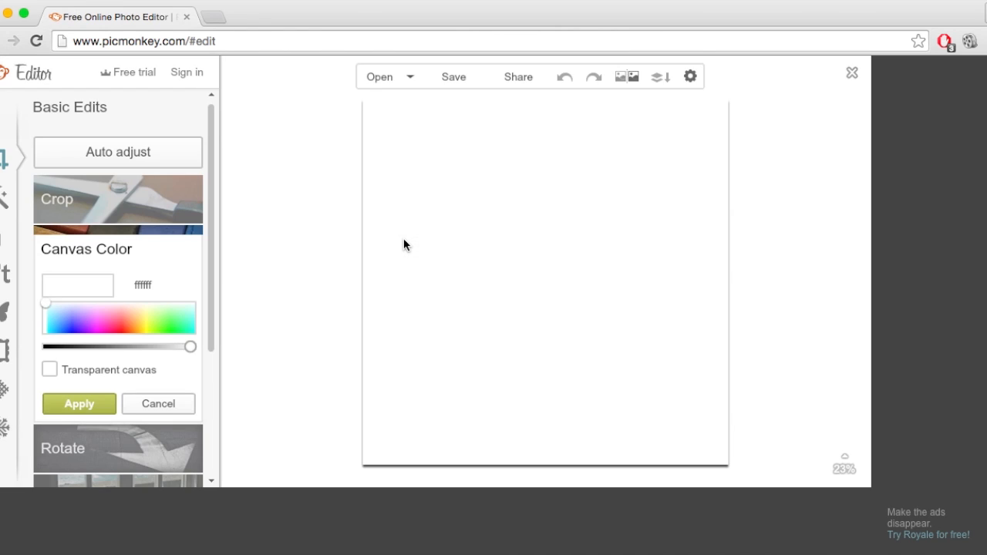
left_click(49, 370)
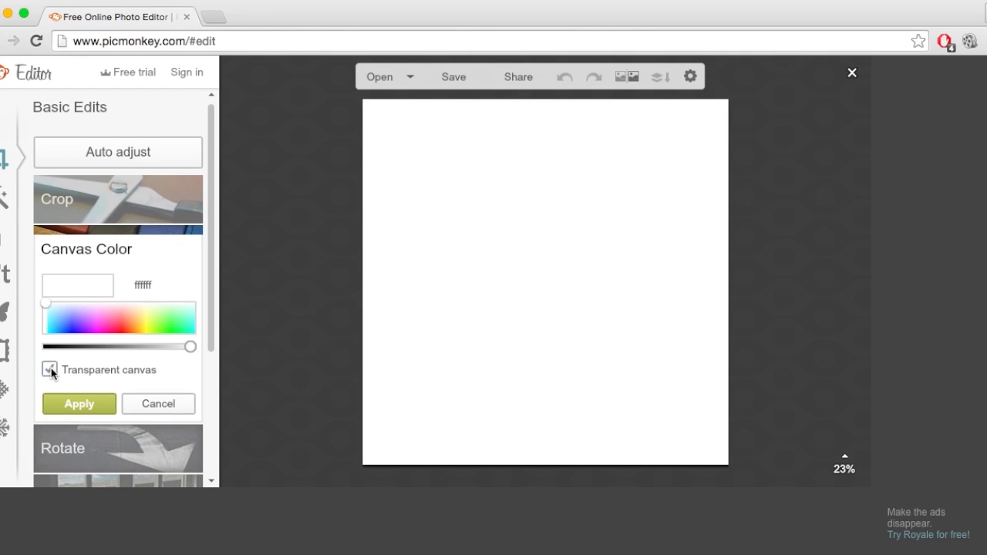
left_click(77, 404)
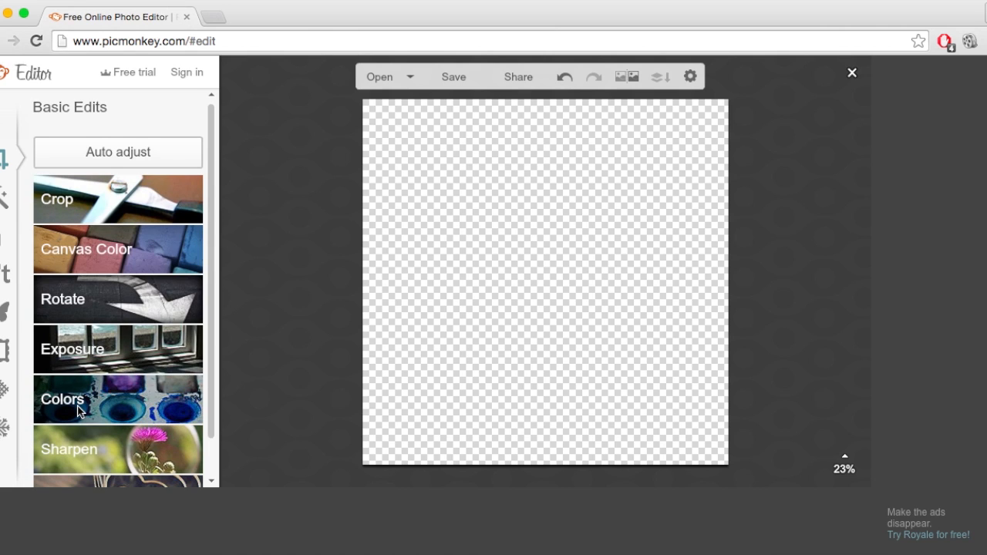
Open the text tools for the transparent canvas.
left_click(4, 273)
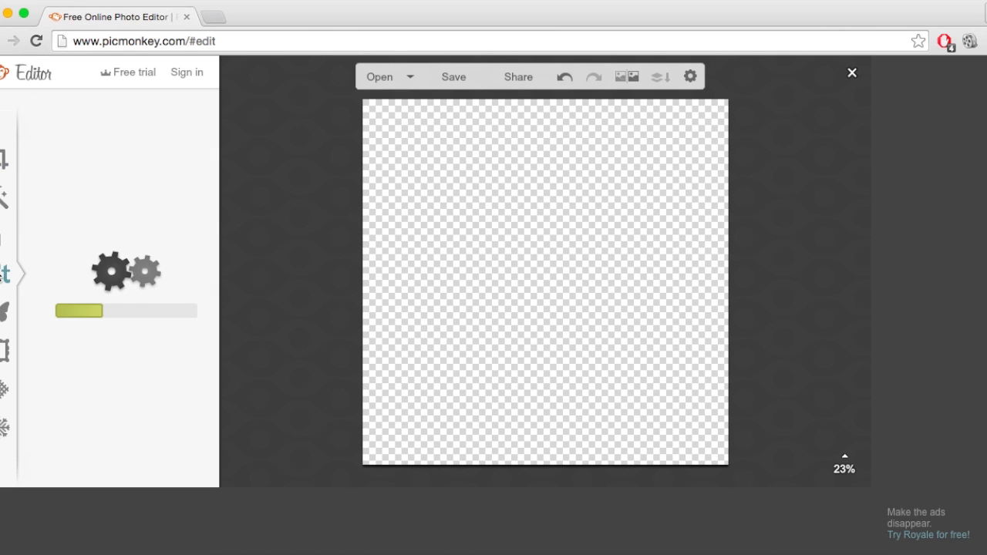
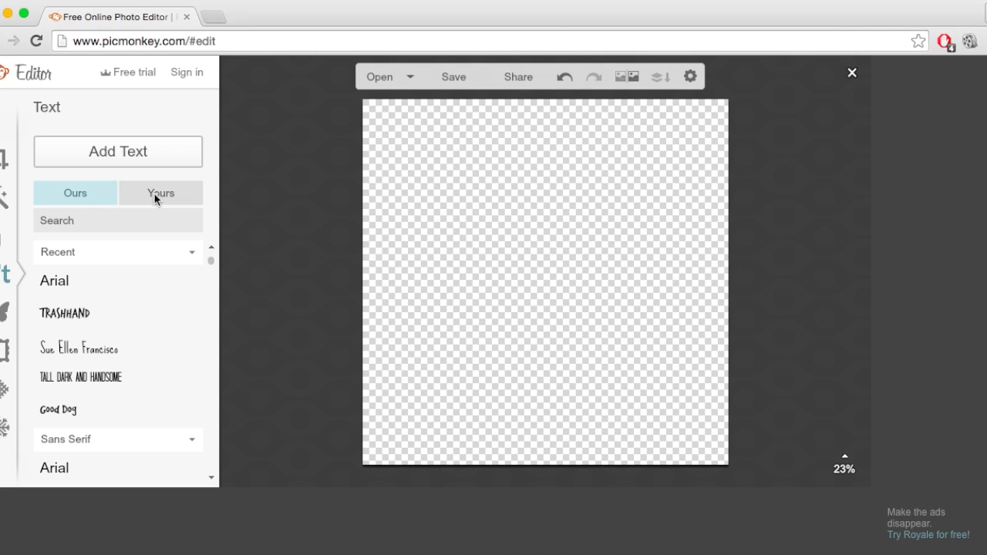
Add a text box reading "Tutorial" in the Luna font from the computer's own fonts.
left_click(156, 199)
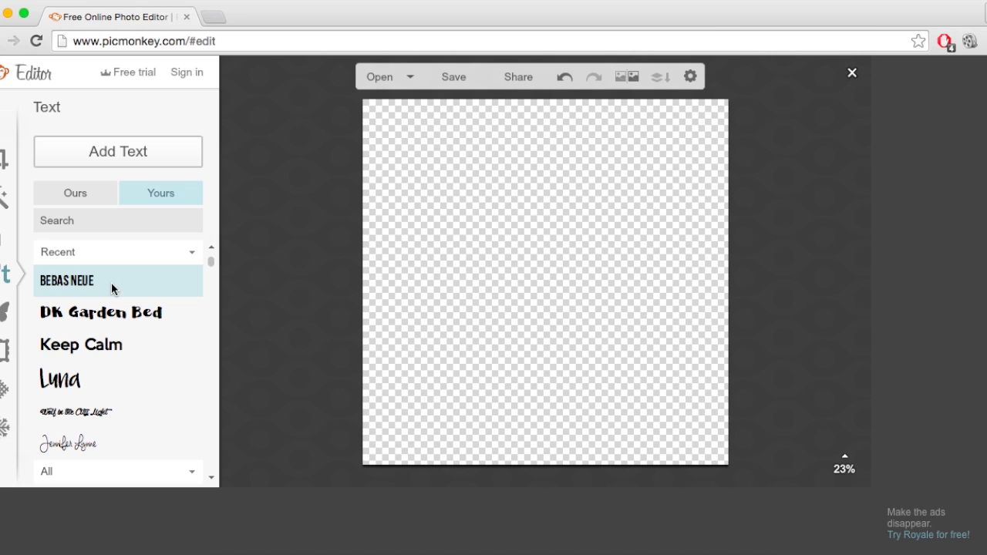
left_click(73, 378)
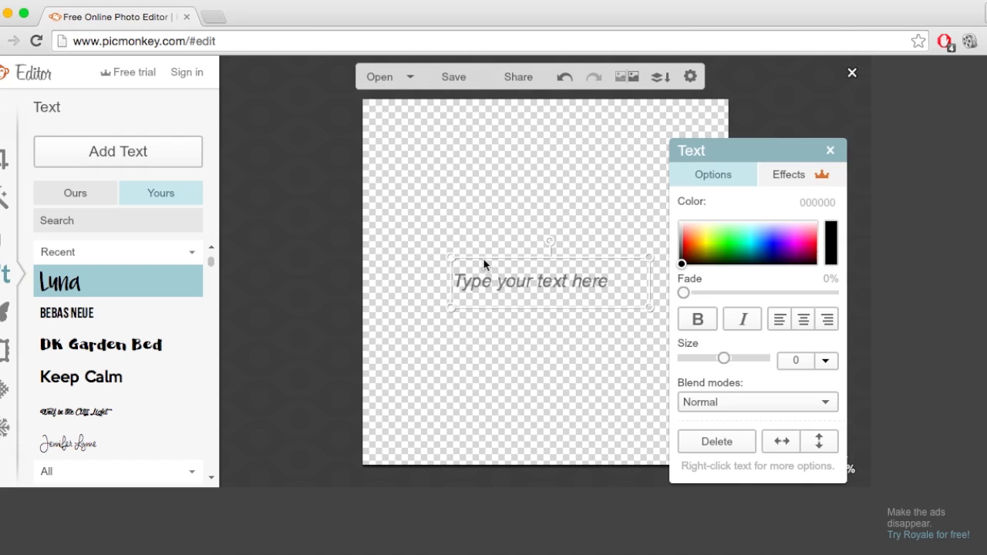
left_click(512, 283)
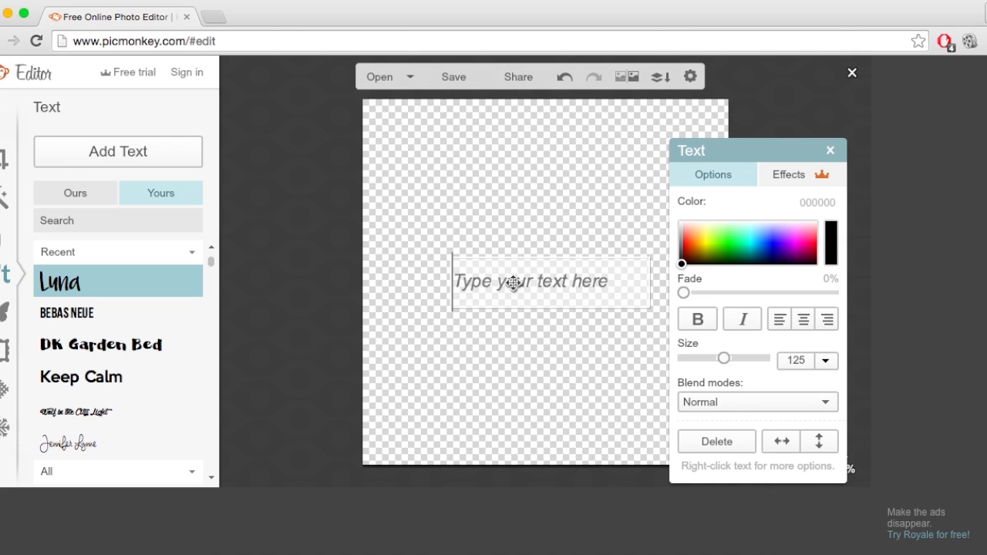
type("Tutorial")
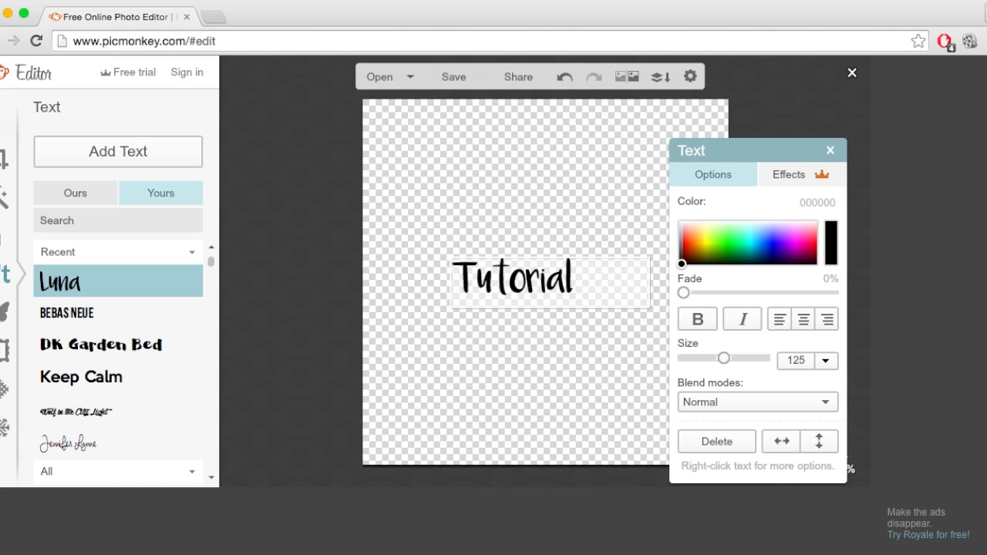
Set the size of the whole word "Tutorial" to 314.
left_click_drag(613, 269, 406, 269)
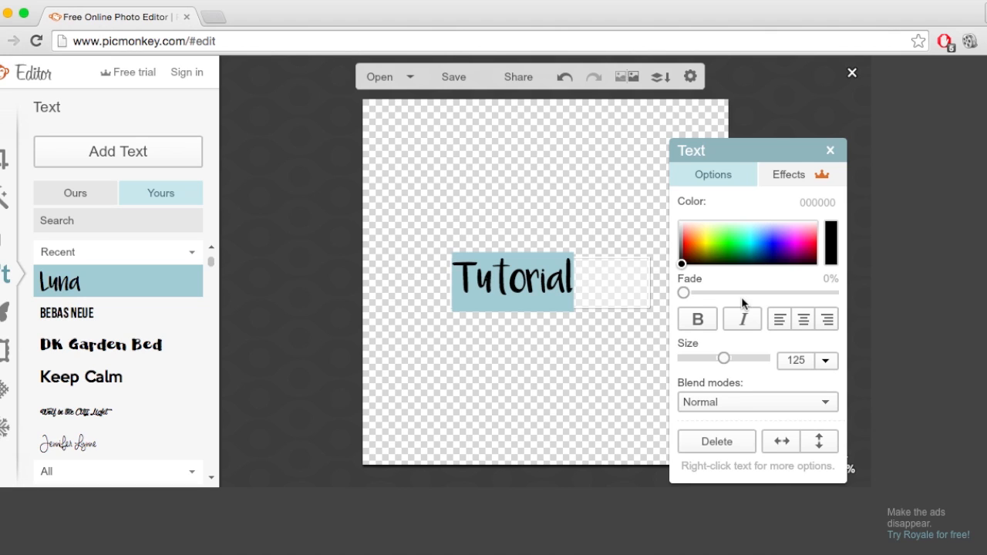
left_click_drag(724, 358, 750, 358)
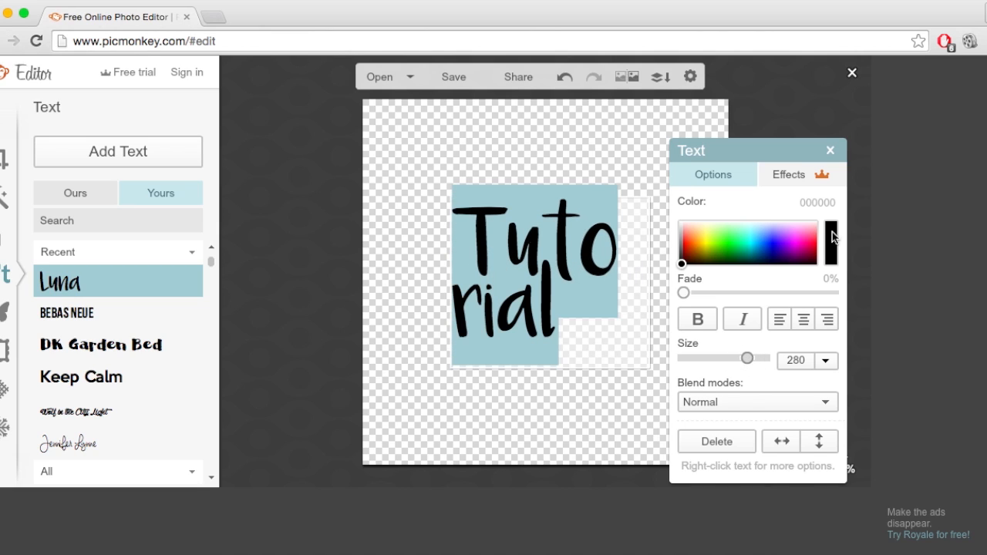
left_click(831, 149)
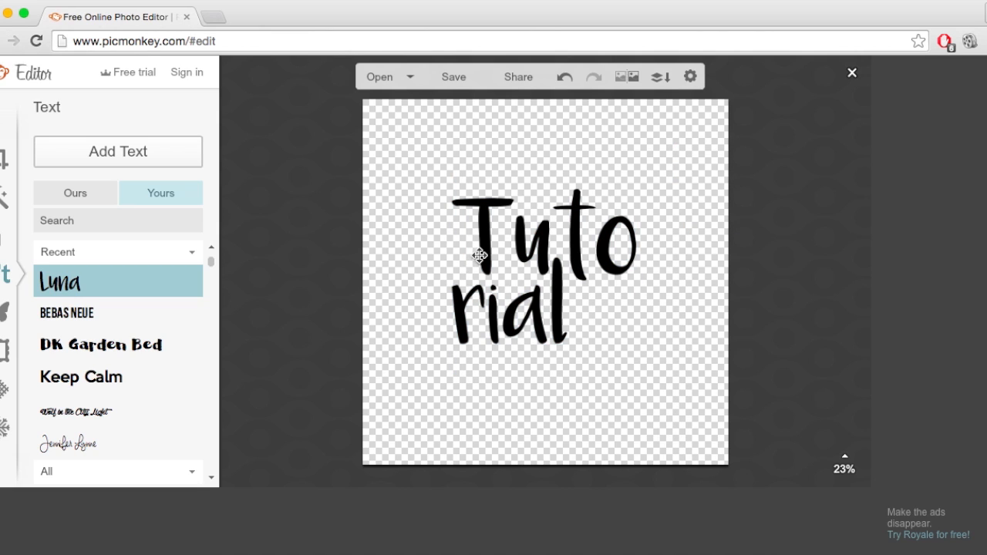
Widen the text box so "Tutorial" fits on one line and place it around the middle of the canvas.
left_click(480, 255)
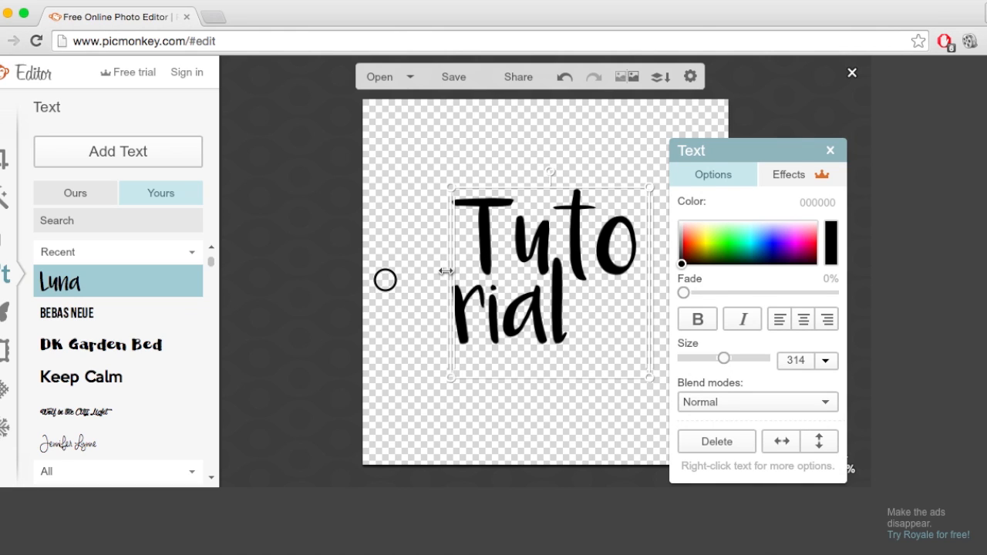
left_click_drag(446, 271, 327, 280)
left_click_drag(445, 283, 517, 285)
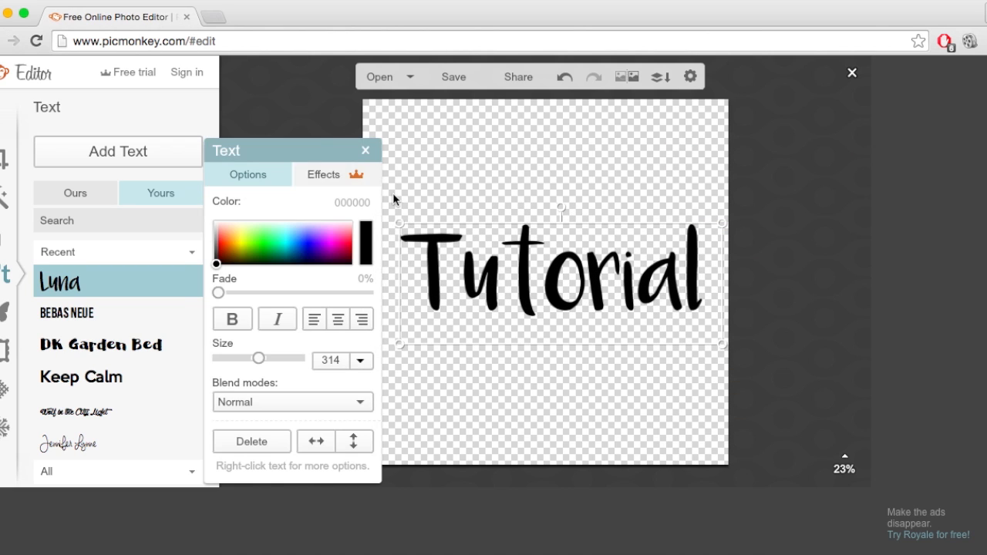
left_click(369, 150)
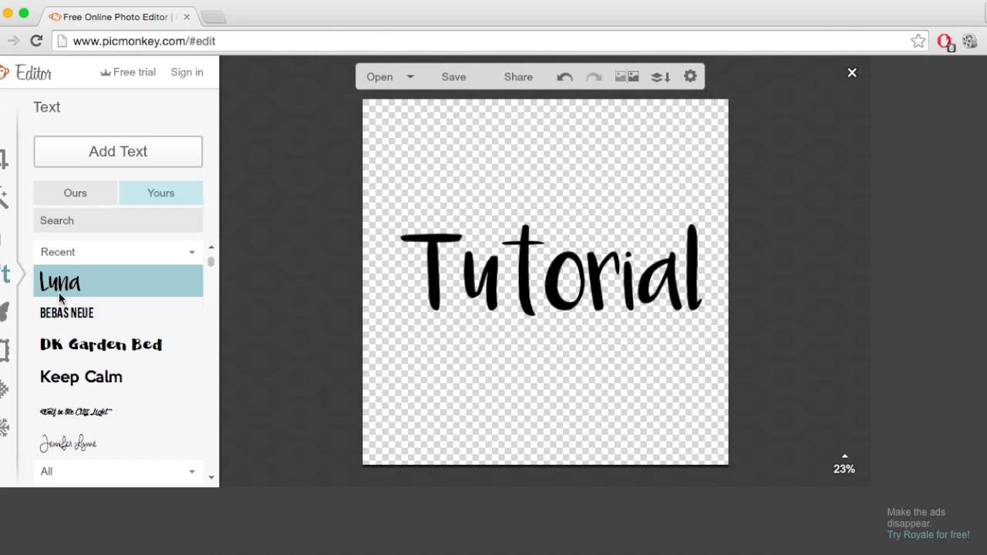
Add a geometric rectangle overlay to the canvas and set its fill color to cyan 00ffff.
left_click(5, 315)
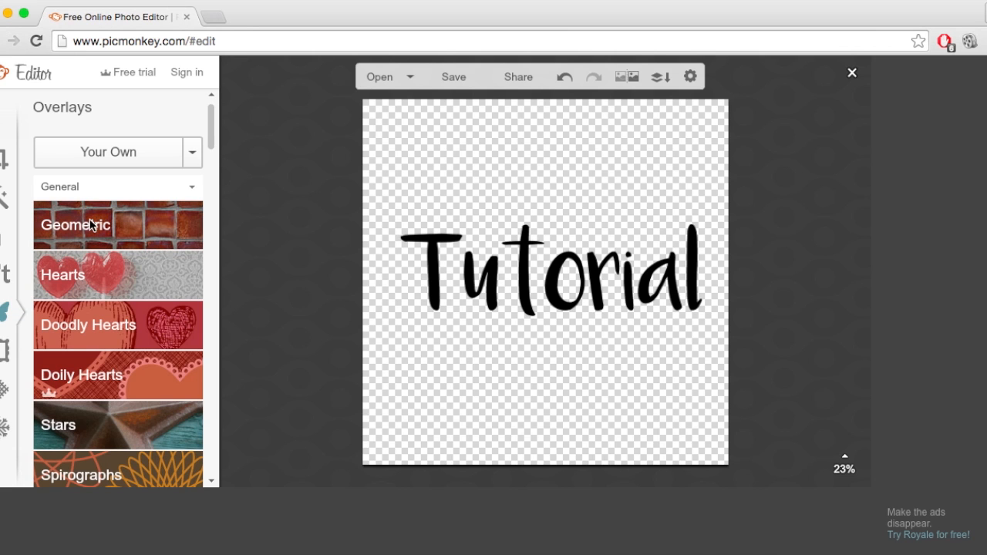
left_click(90, 224)
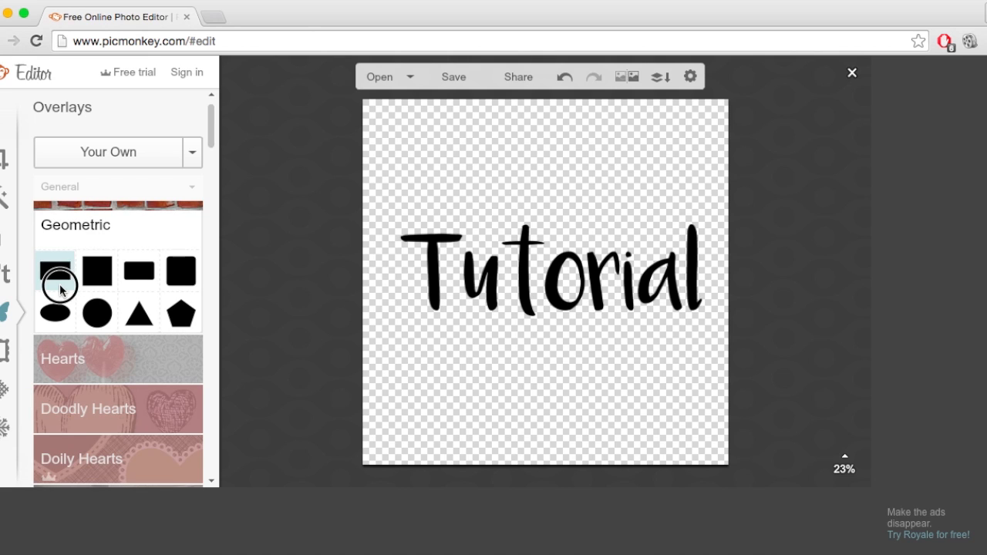
left_click(59, 281)
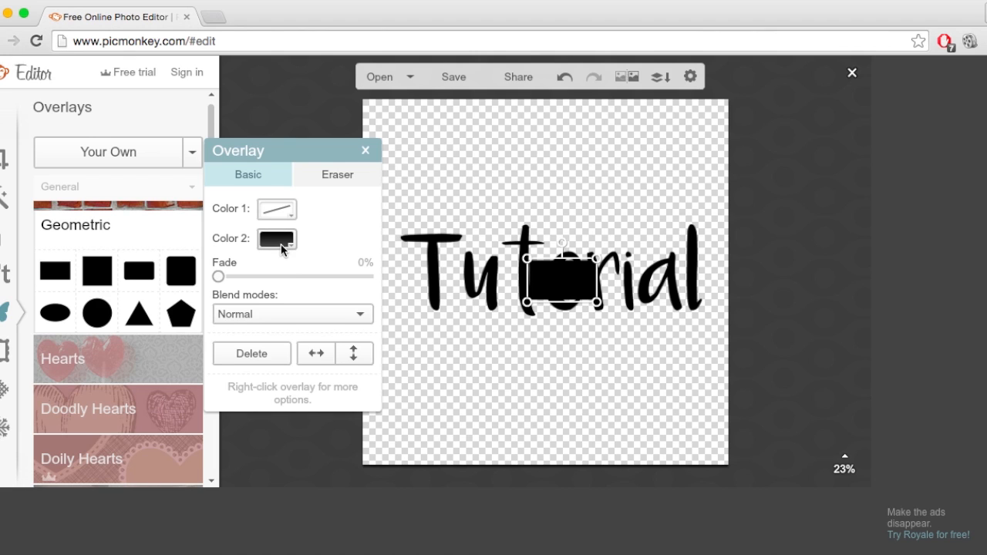
left_click(289, 246)
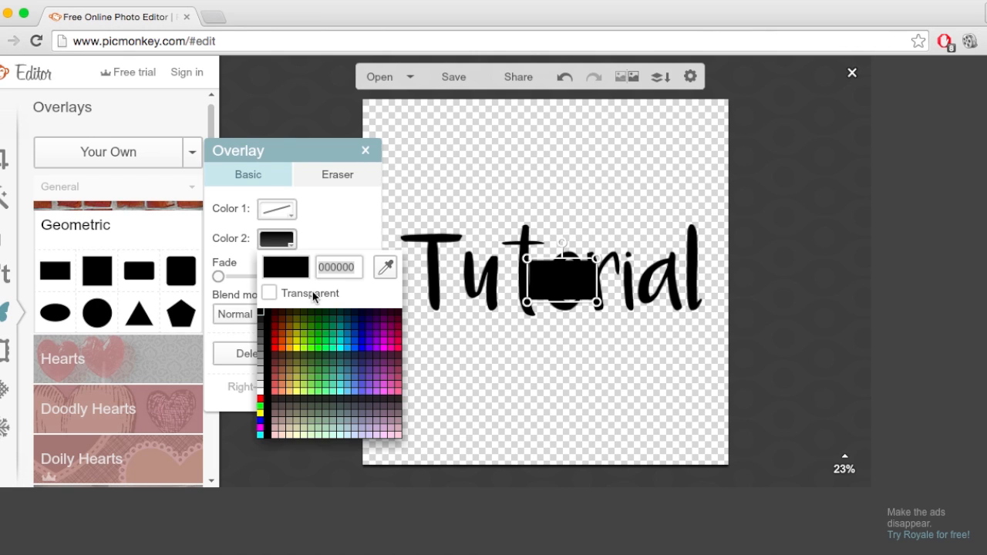
left_click(340, 348)
left_click(340, 345)
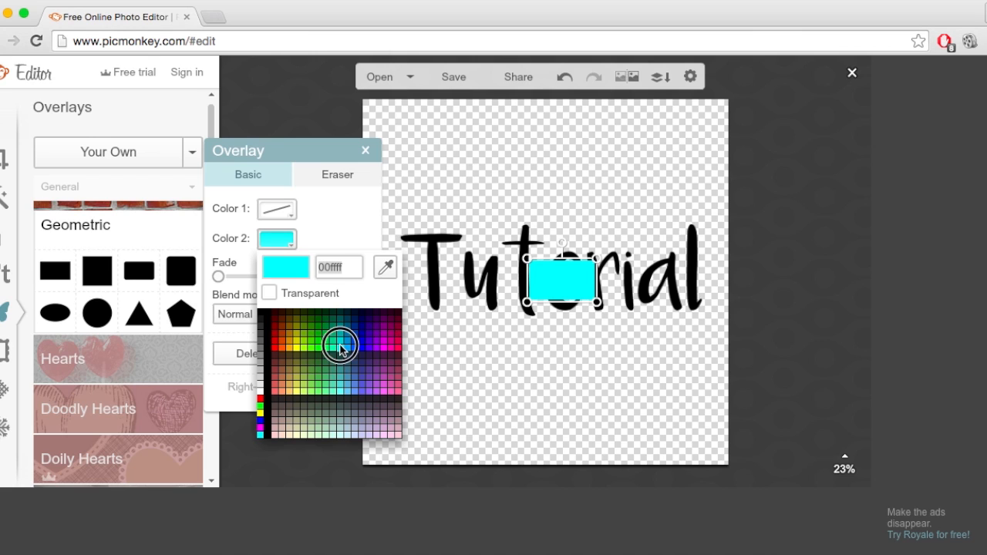
Move and stretch the cyan rectangle into a wide banner that covers the whole word "Tutorial".
left_click(529, 279)
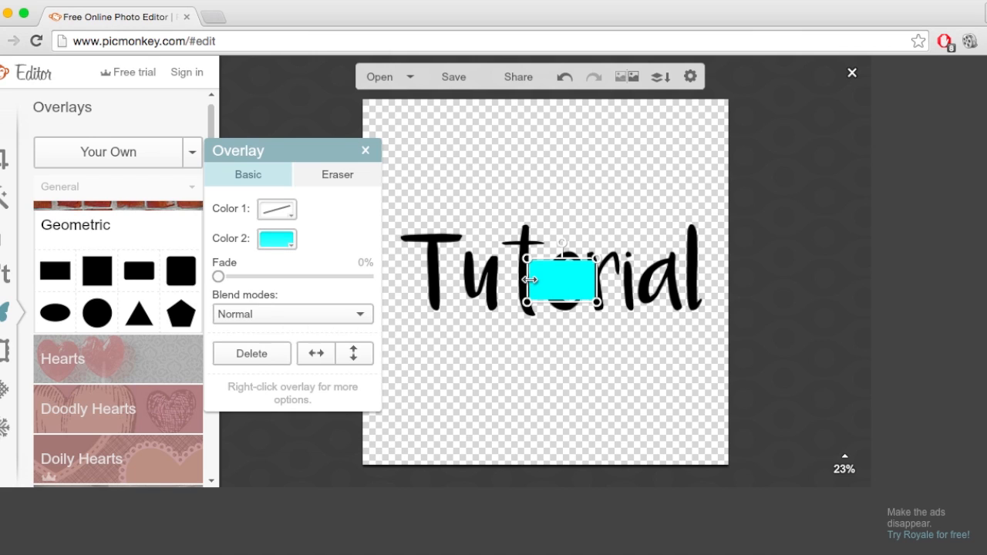
left_click_drag(523, 279, 445, 266)
left_click_drag(566, 278, 513, 231)
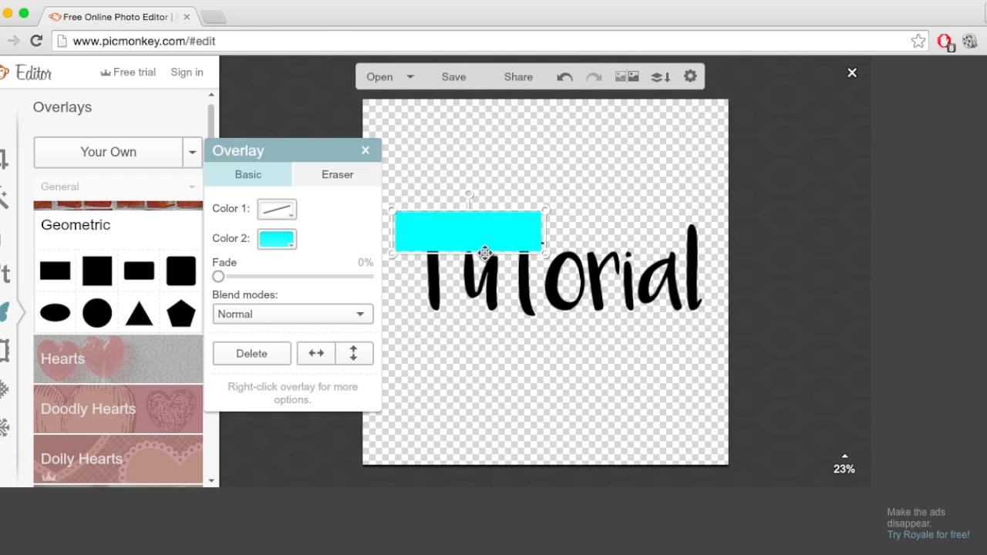
left_click_drag(464, 253, 470, 368)
left_click_drag(464, 329, 468, 363)
left_click_drag(546, 280, 725, 281)
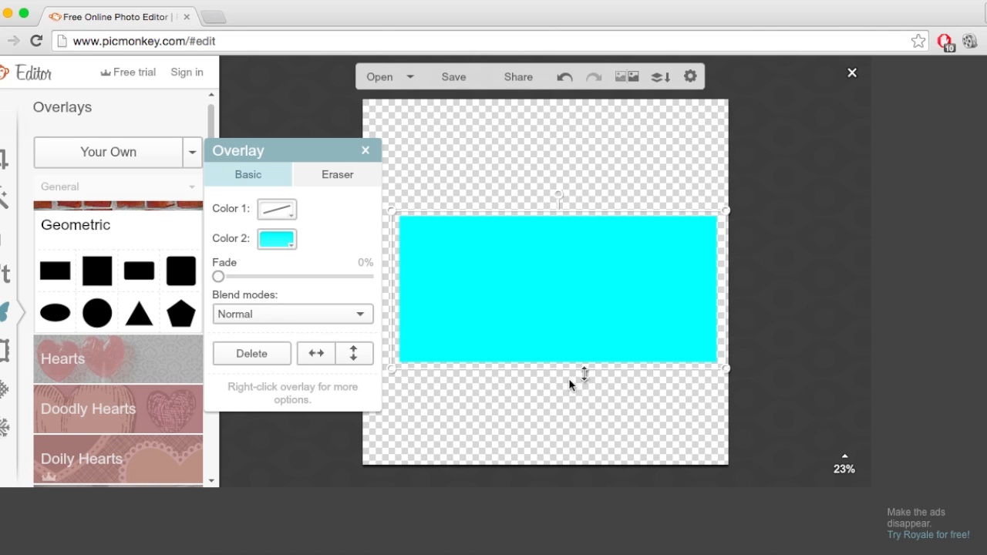
left_click_drag(557, 368, 557, 334)
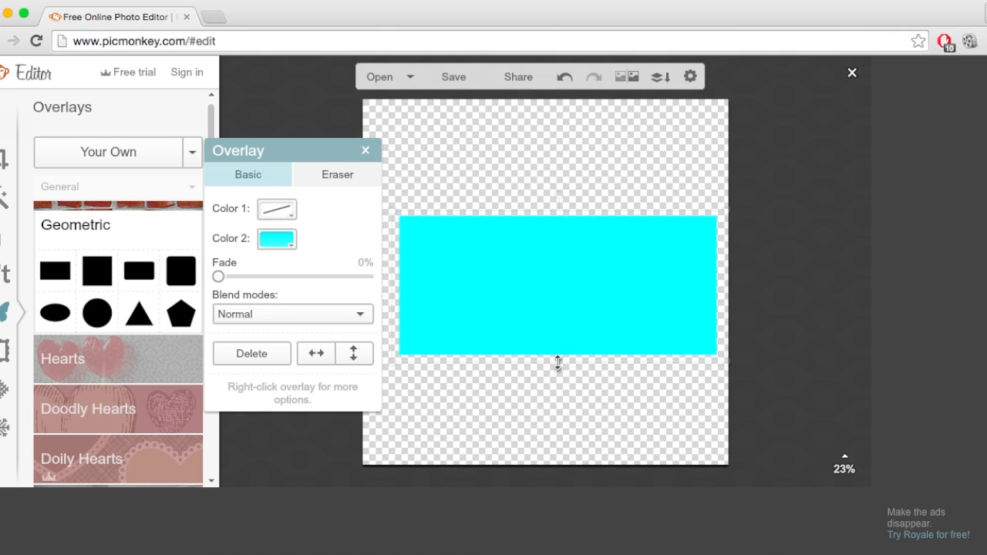
Send the cyan rectangle to the back, behind the "Tutorial" text.
right_click(558, 262)
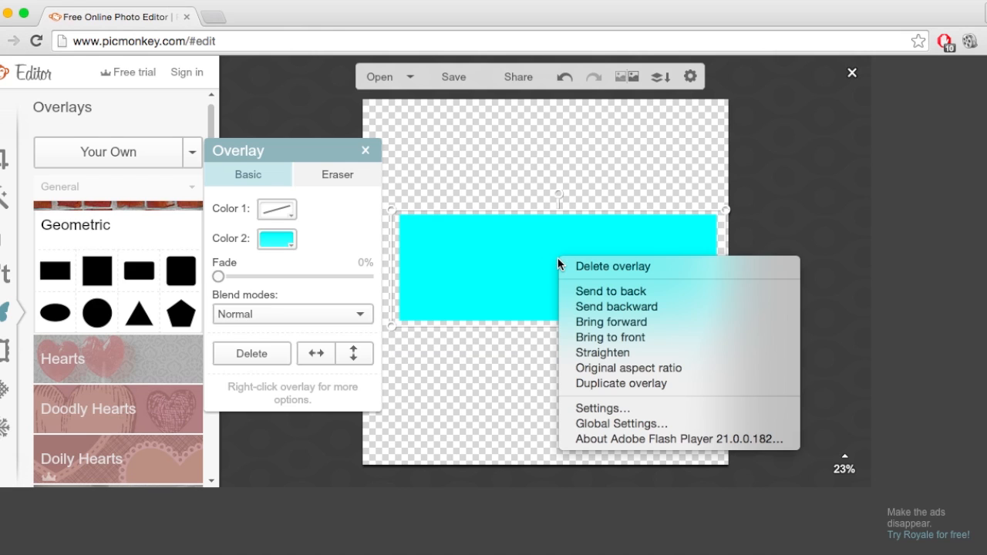
left_click(611, 293)
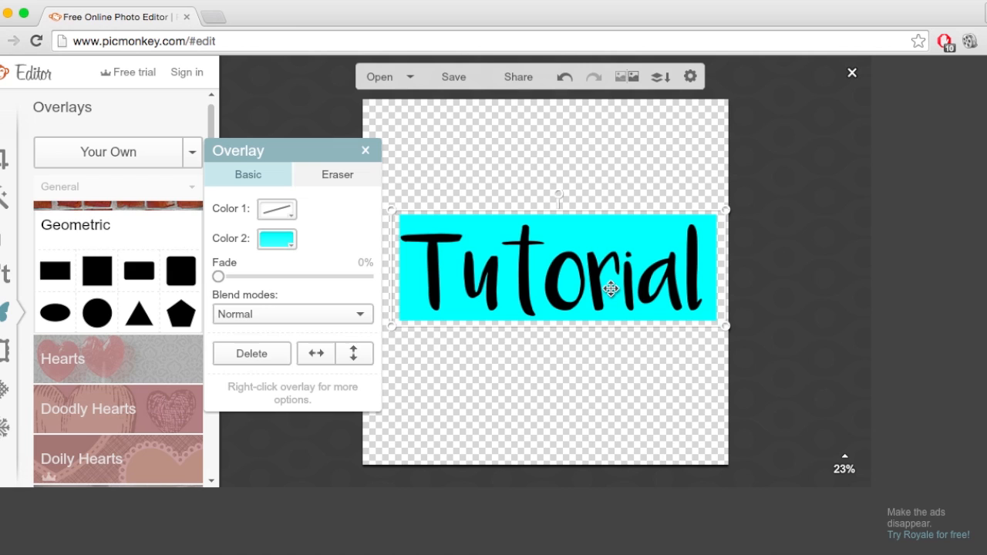
left_click(367, 150)
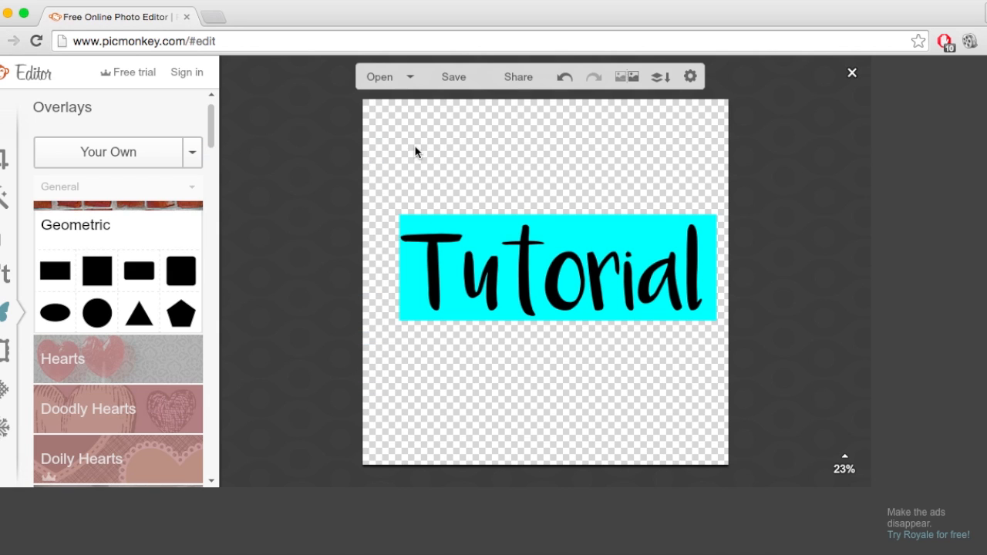
Save the graphic to the Desktop as Untitledtut in Portable Network Graphics image format.
left_click(455, 77)
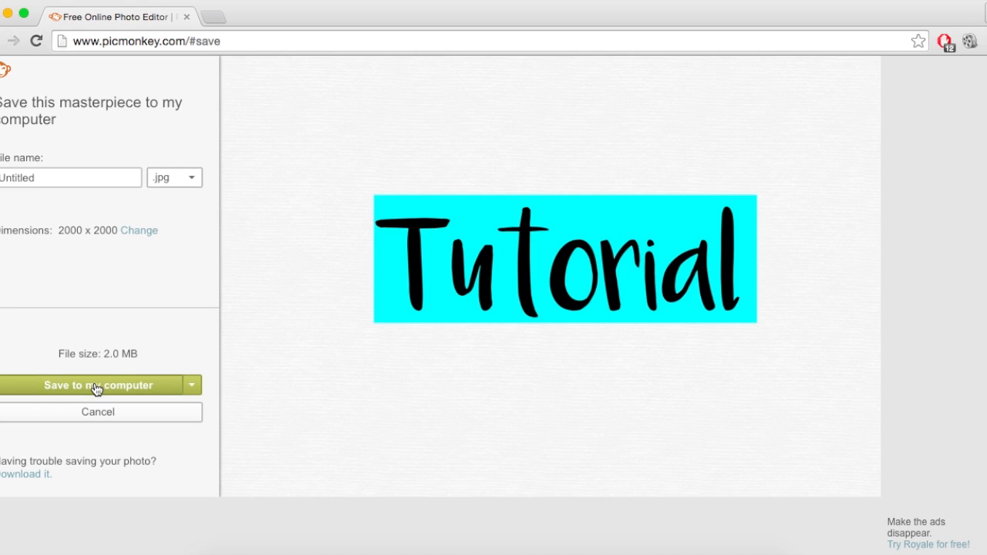
left_click(64, 178)
type("tut")
left_click(75, 386)
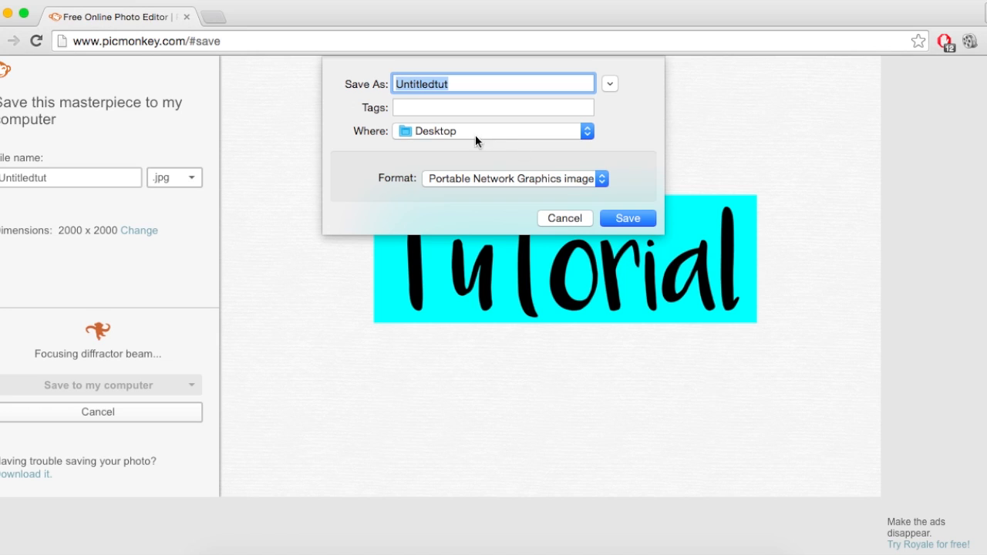
left_click(626, 215)
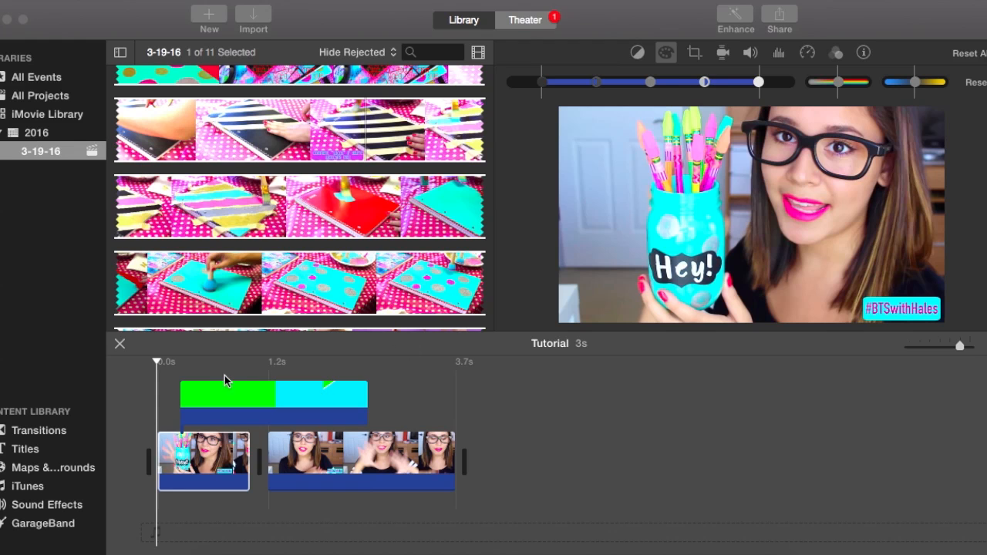
Switch back to iMovie and play the green-screen transition in the Tutorial timeline from near its start.
left_click(175, 368)
left_click(225, 382)
left_click(165, 371)
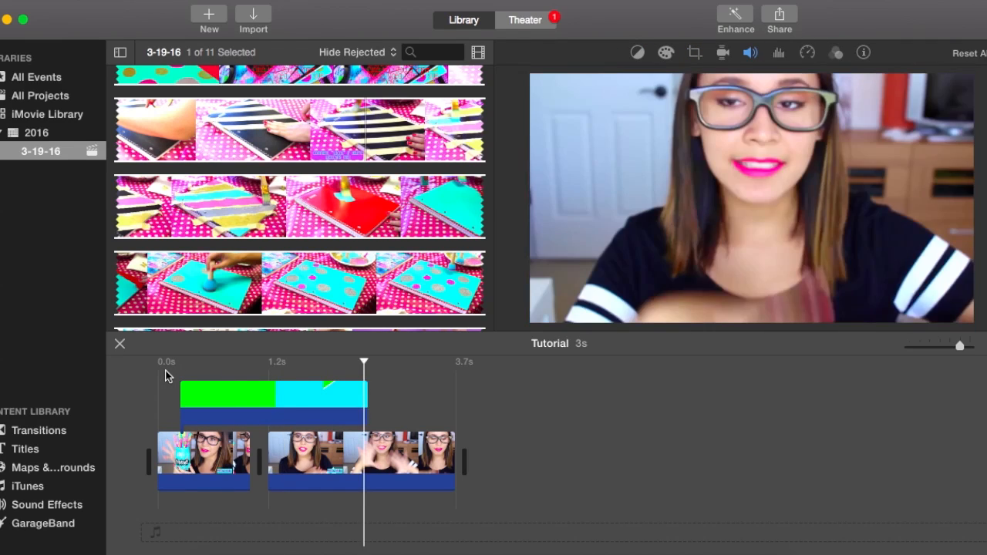
left_click(261, 385)
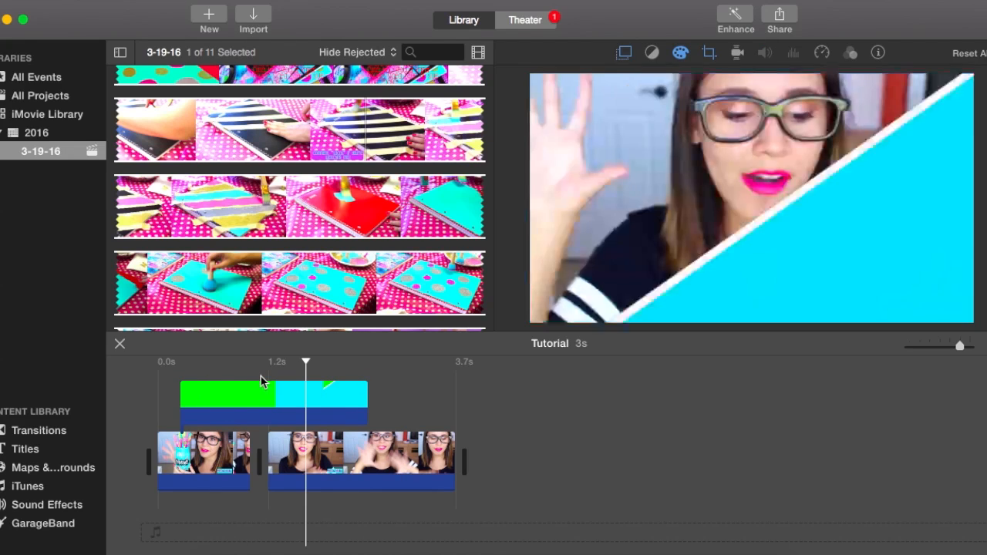
left_click(170, 367)
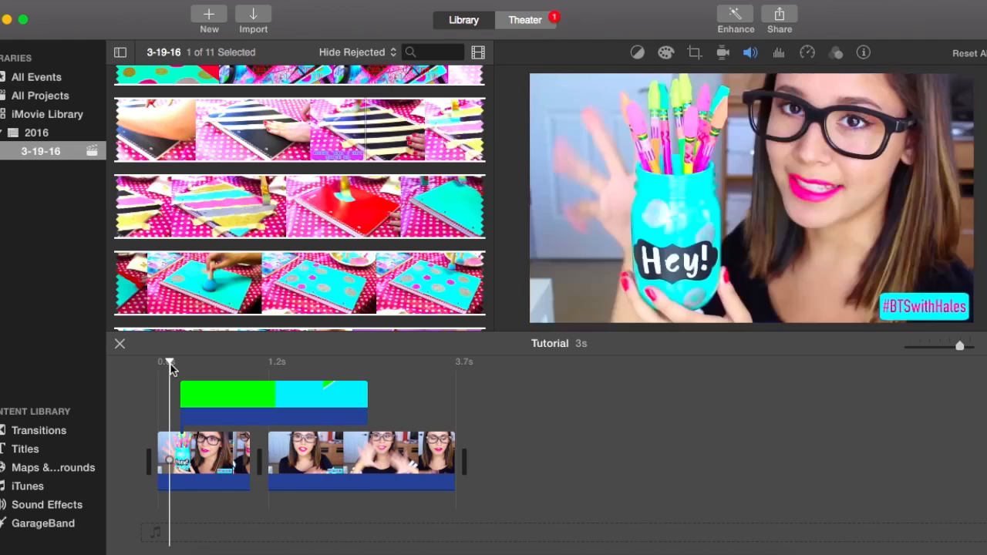
key("space")
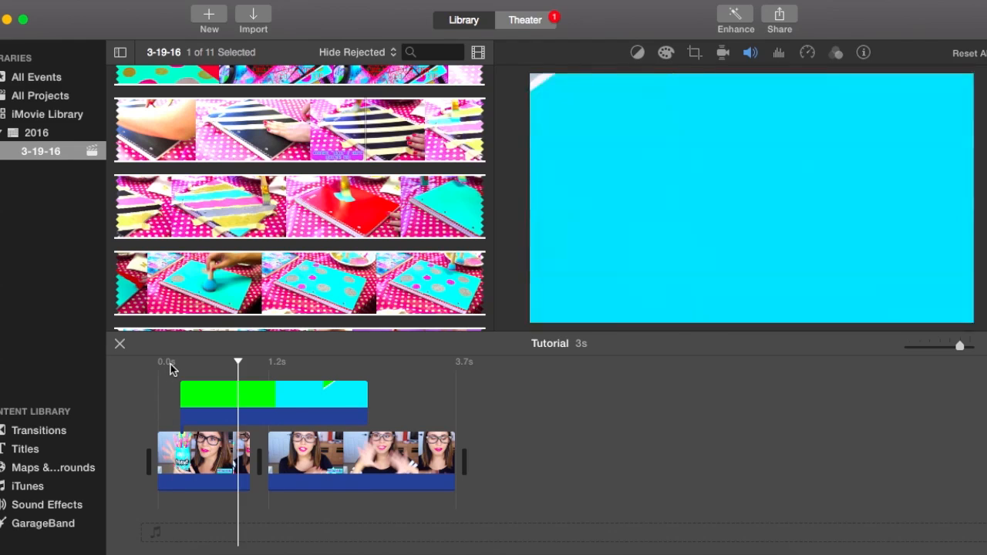
left_click(179, 365)
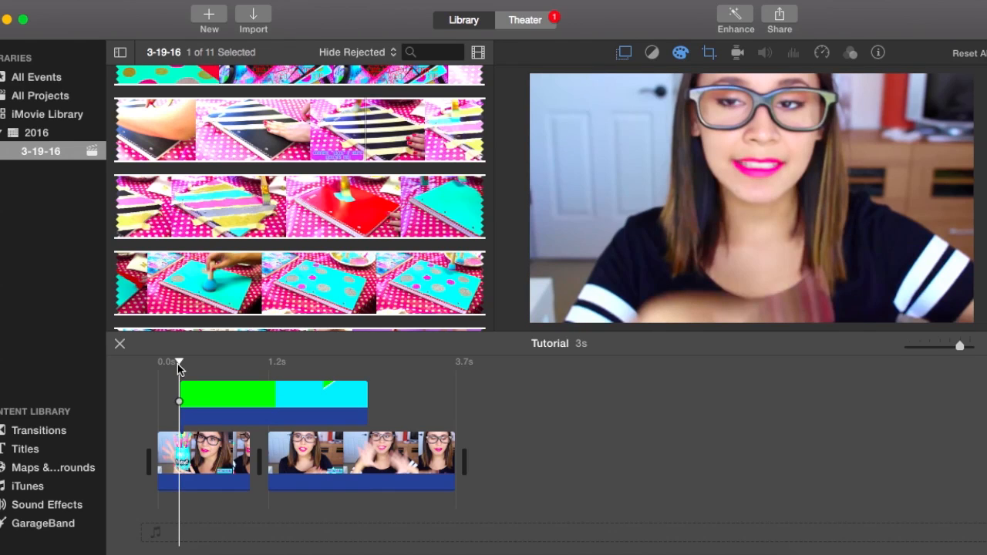
key("space")
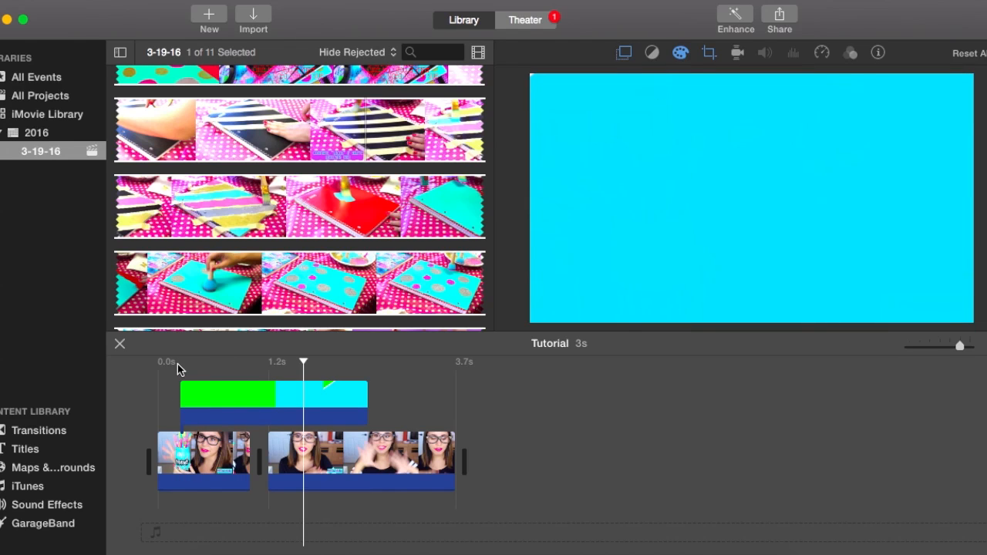
Delete the green-screen transition overlay clip above the two clips in the Tutorial timeline.
left_click(298, 369)
left_click(298, 367)
left_click_drag(299, 367, 350, 388)
left_click(317, 408)
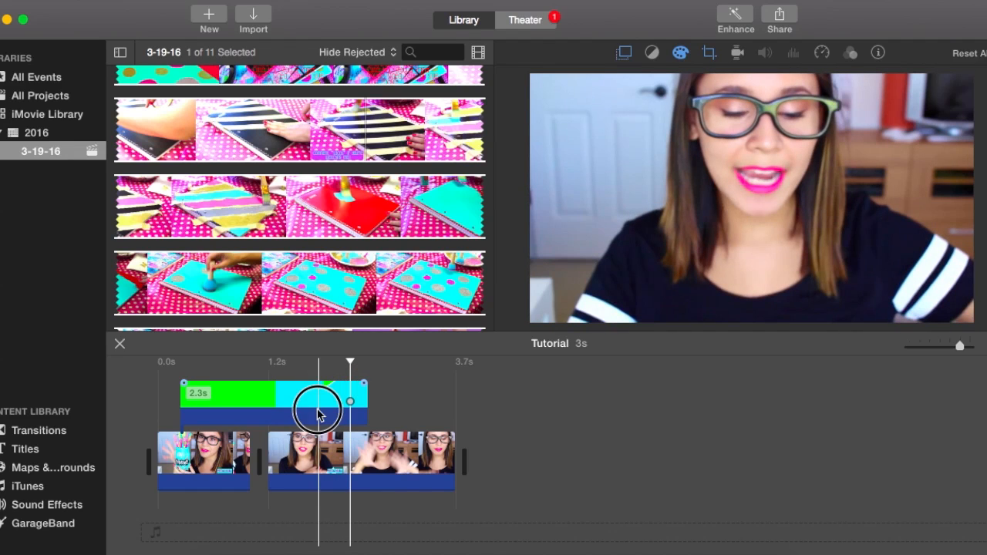
left_click(267, 386)
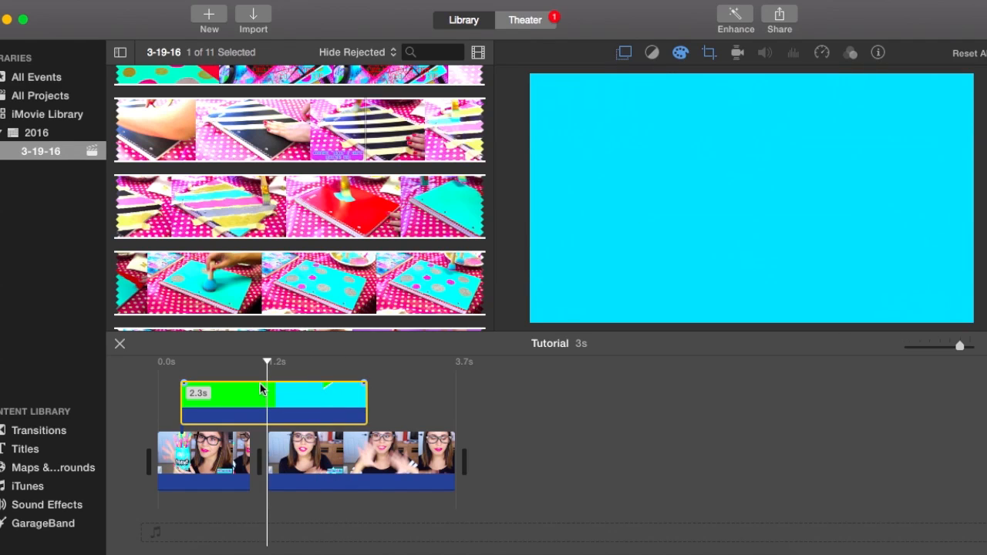
key("Delete")
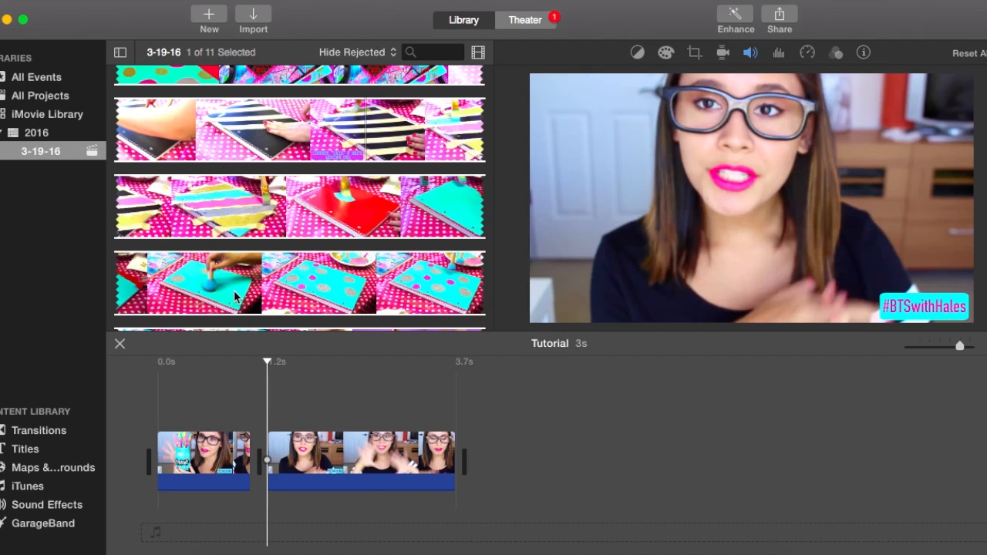
Switch to Finder, open the Desktop folder and arrange its files by Date Added.
left_click(234, 553)
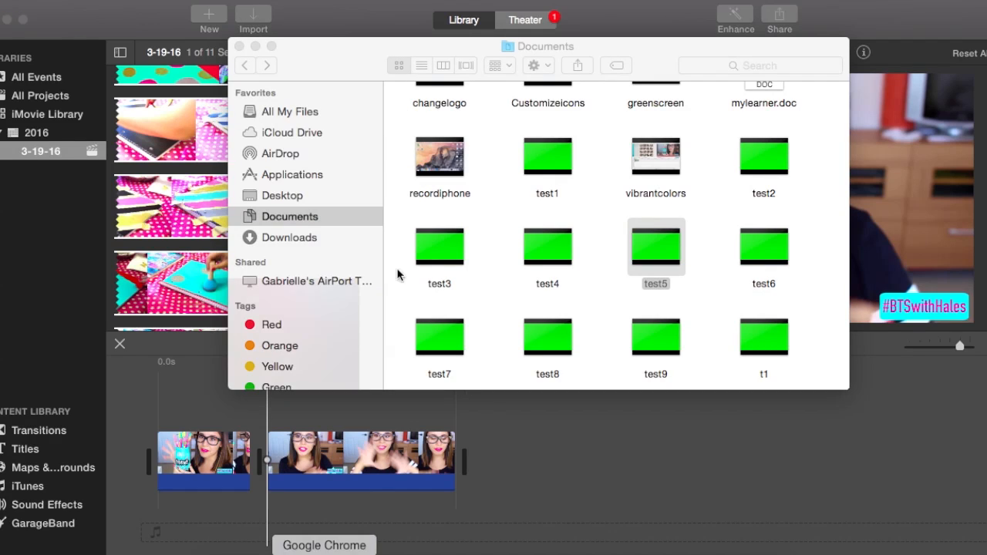
scroll(443, 239, "up", 2)
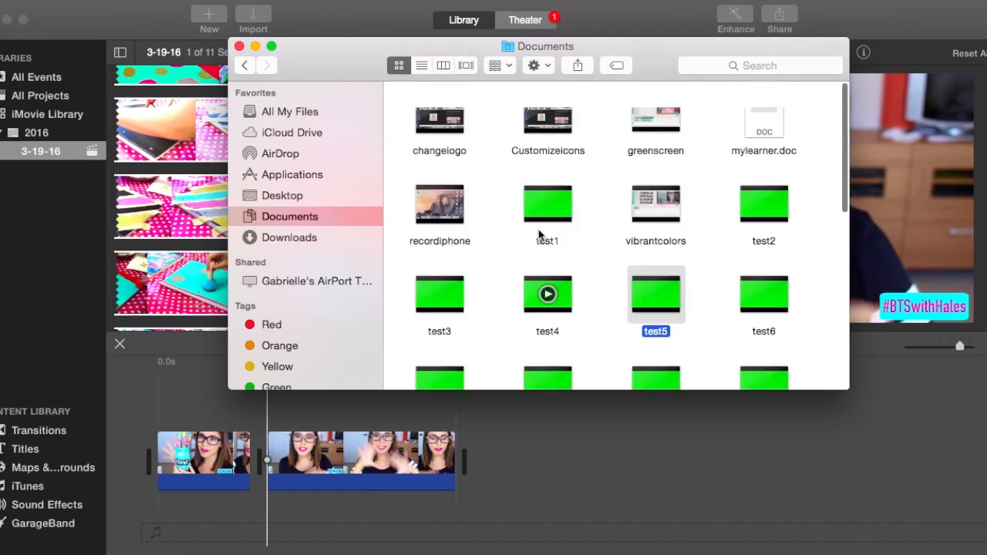
scroll(508, 266, "down", 2)
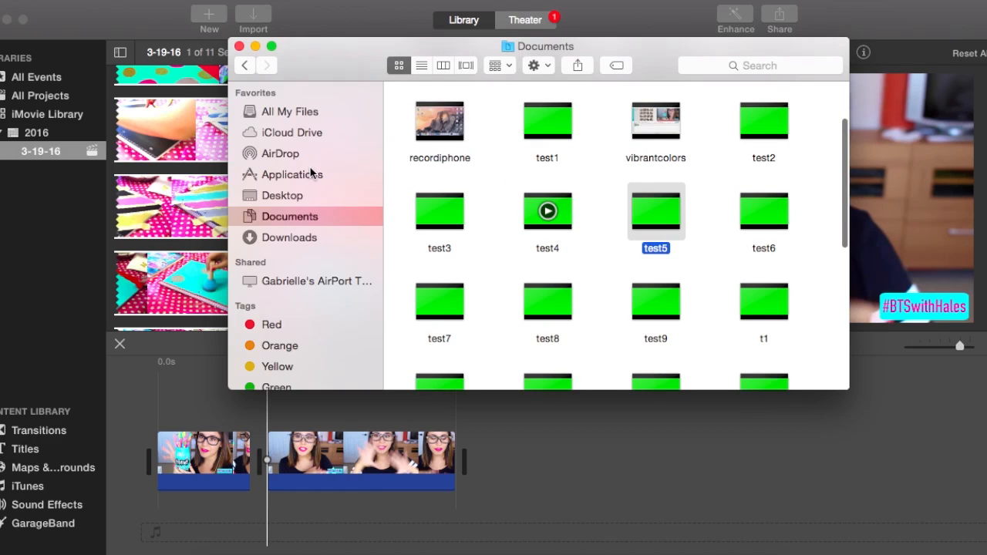
left_click(279, 198)
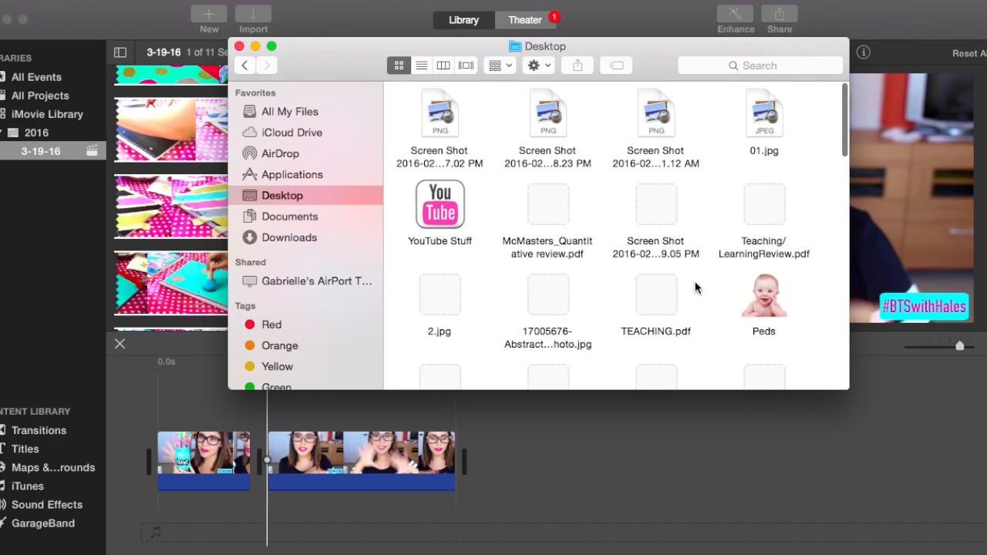
left_click(500, 65)
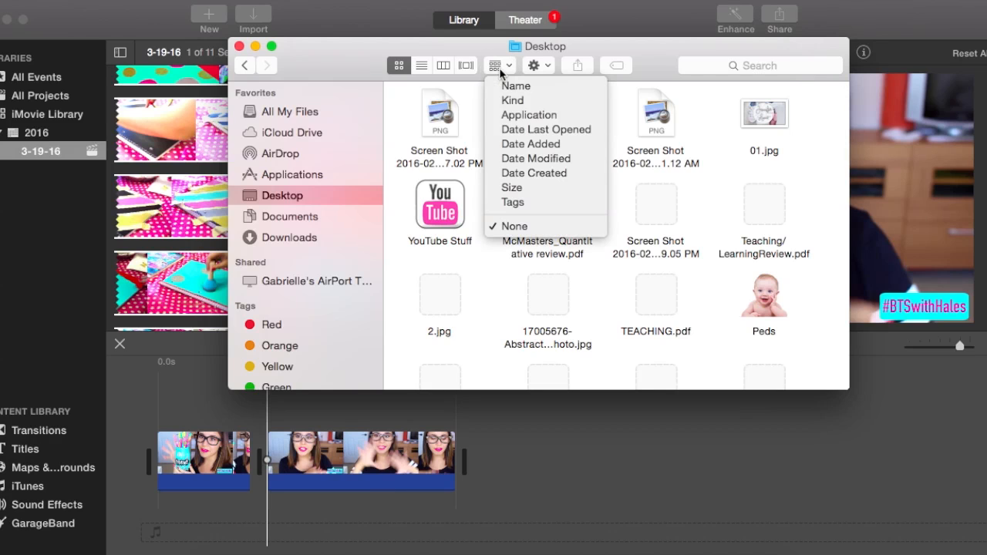
left_click(530, 143)
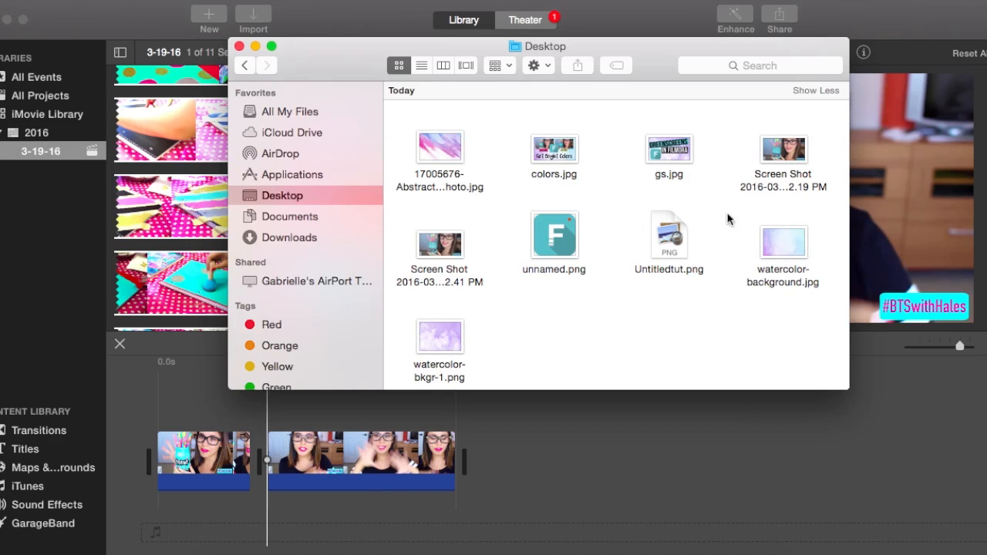
Place Untitledtut.png as an overlay above the second clip in the iMovie timeline and close the Finder window.
left_click_drag(648, 52, 344, 14)
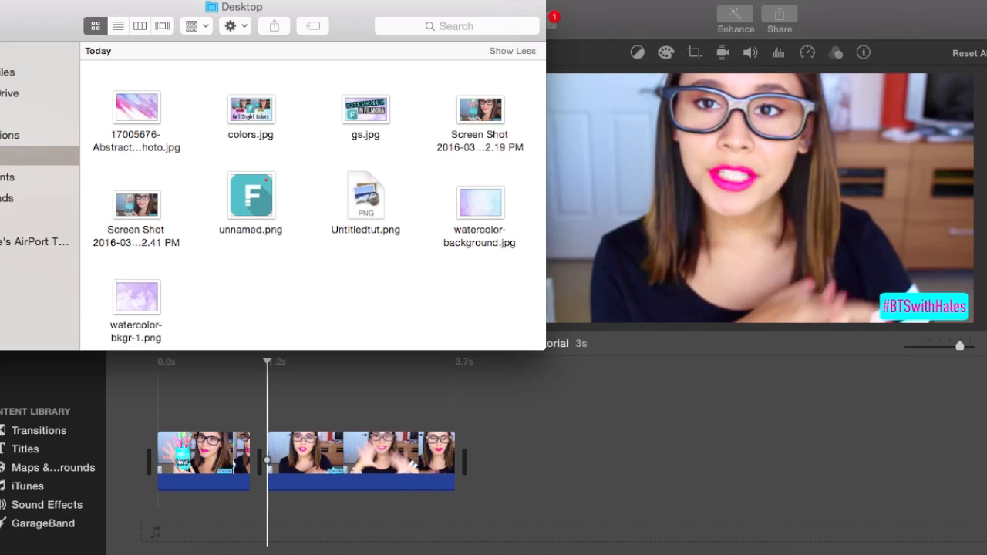
left_click(367, 199)
left_click_drag(366, 199, 288, 395)
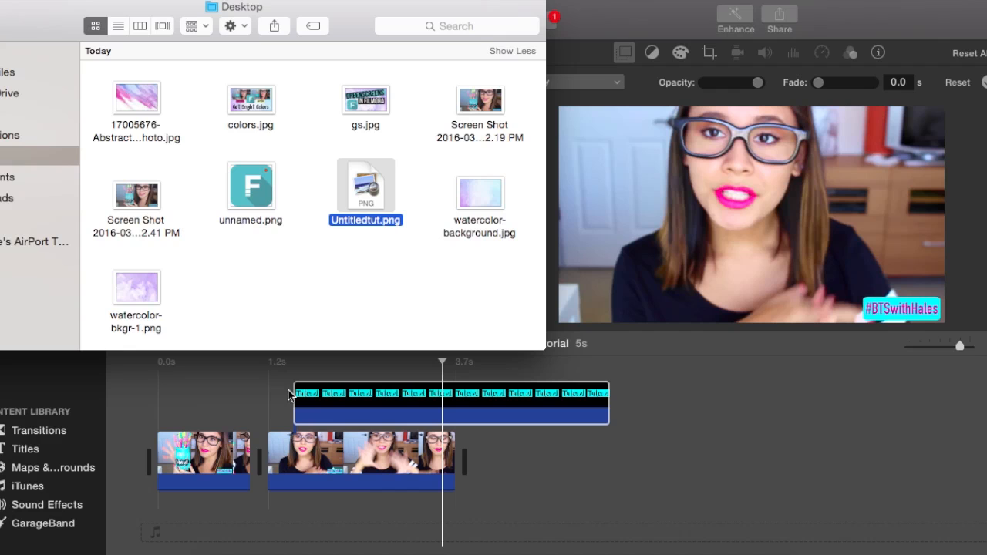
left_click_drag(123, 16, 336, 22)
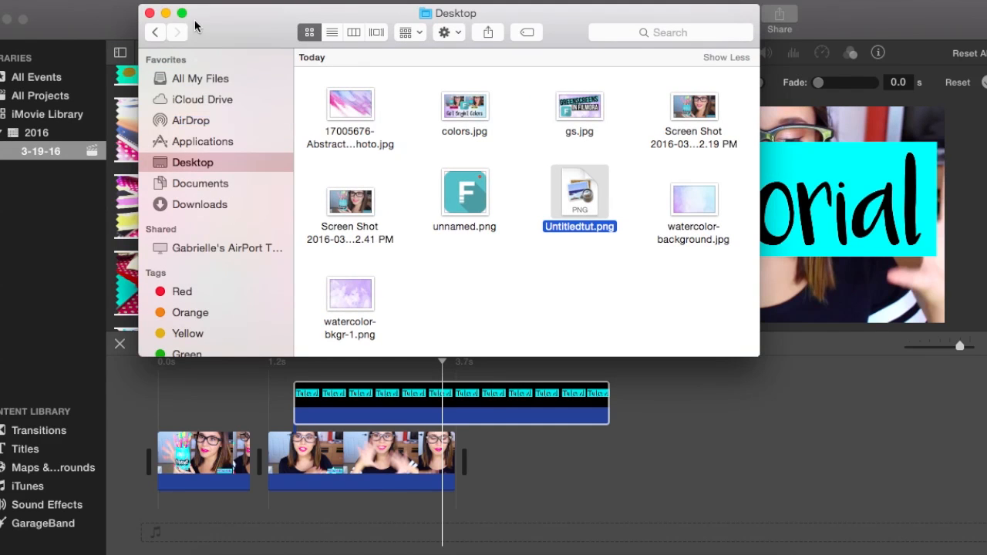
left_click(152, 11)
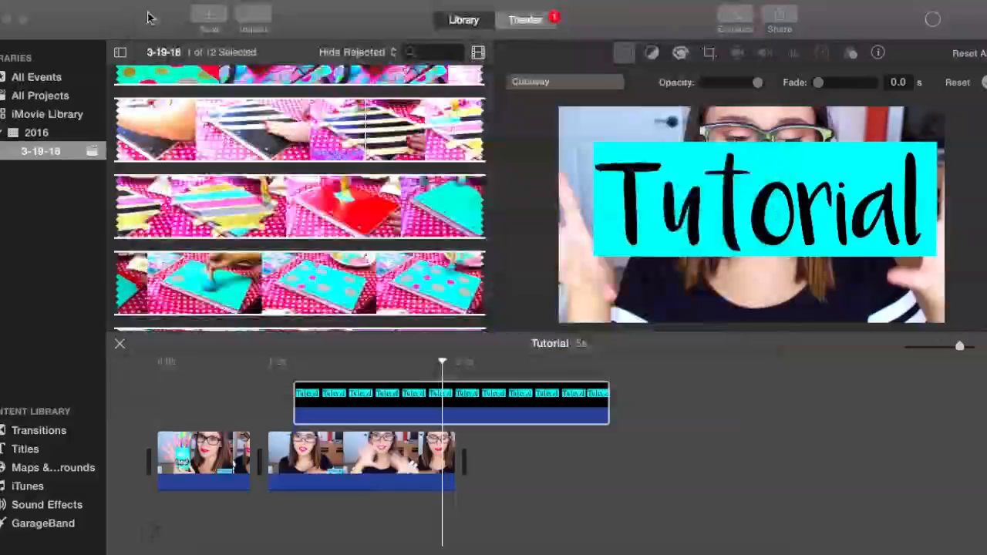
Change the "Tutorial" graphic's overlay style from Cutaway to Picture in Picture.
left_click(465, 394)
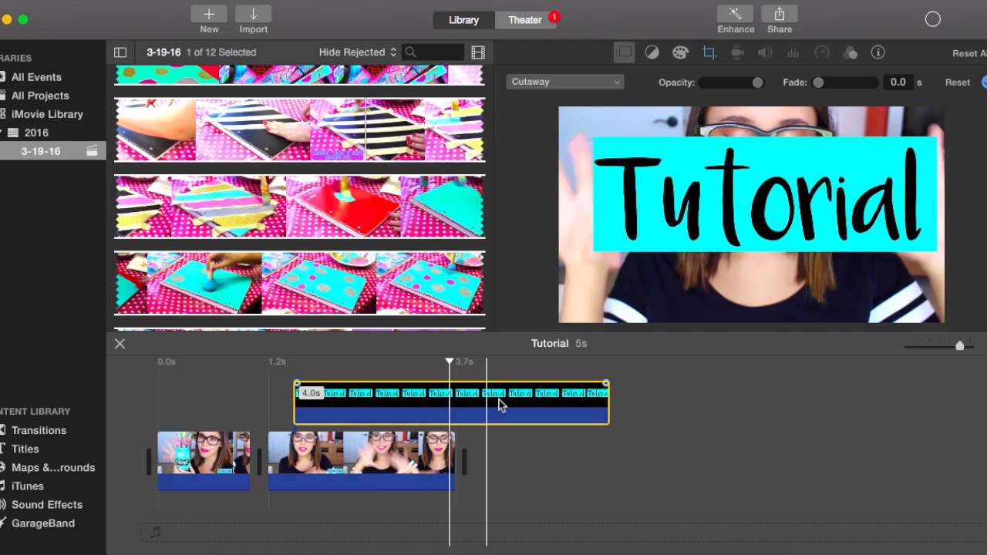
left_click(471, 408)
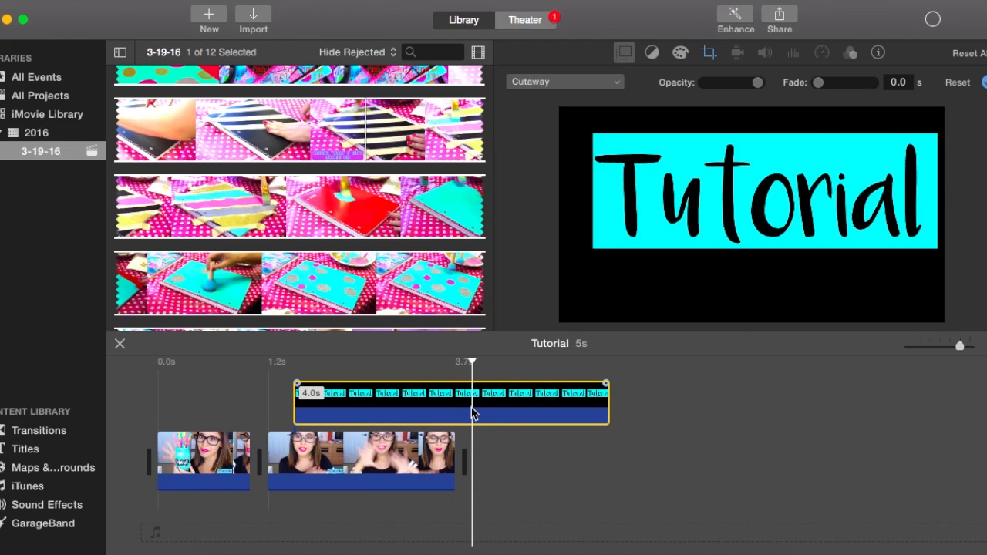
left_click(417, 405)
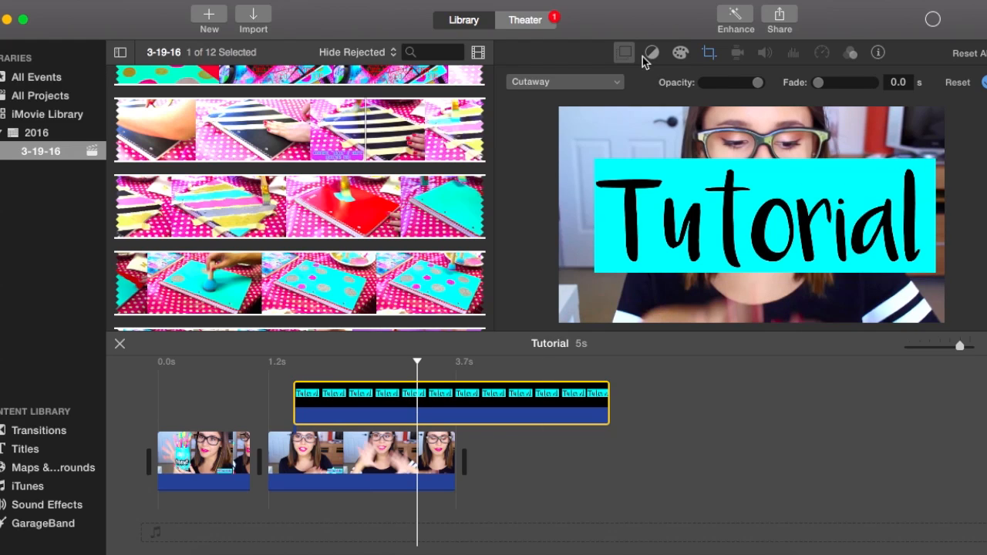
left_click(604, 86)
left_click(604, 87)
left_click(577, 85)
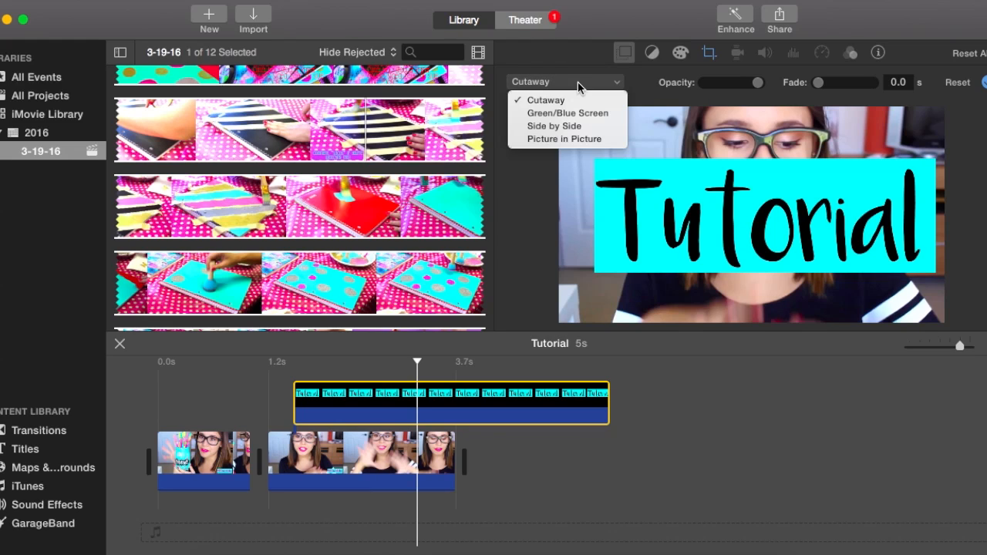
left_click(569, 142)
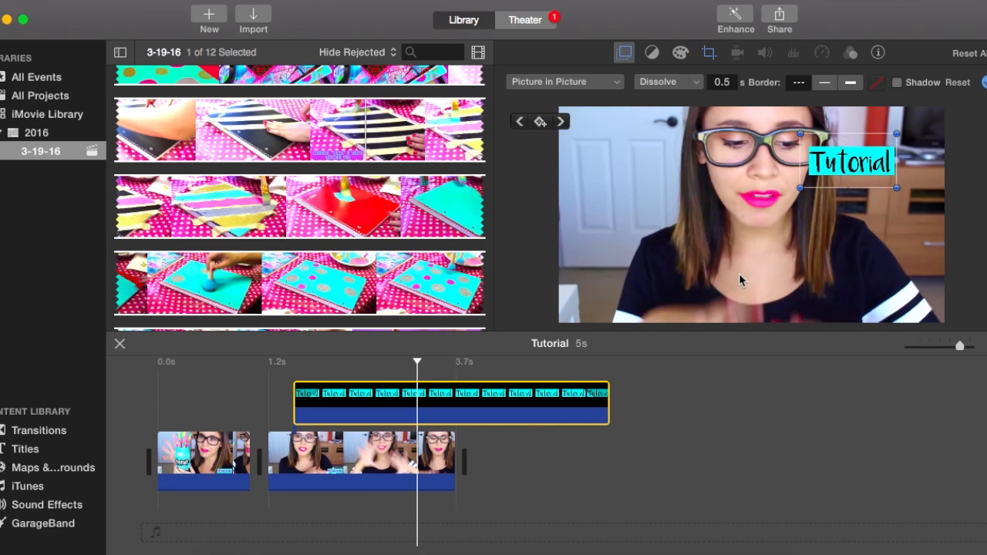
Enlarge the "Tutorial" graphic toward the left of the video frame and align its overlay clip with the second clip's start.
left_click_drag(803, 188, 710, 267)
left_click_drag(772, 199, 675, 215)
left_click_drag(324, 386, 301, 392)
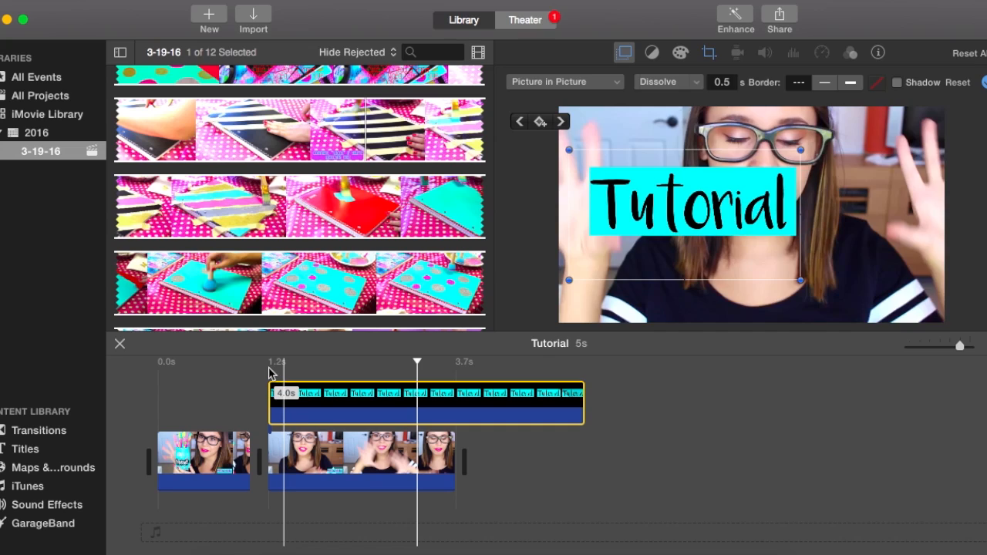
Reduce the overlay's dissolve to 0.0 s with its fade handle and check the overlay's first frames.
left_click(269, 368)
left_click(269, 365)
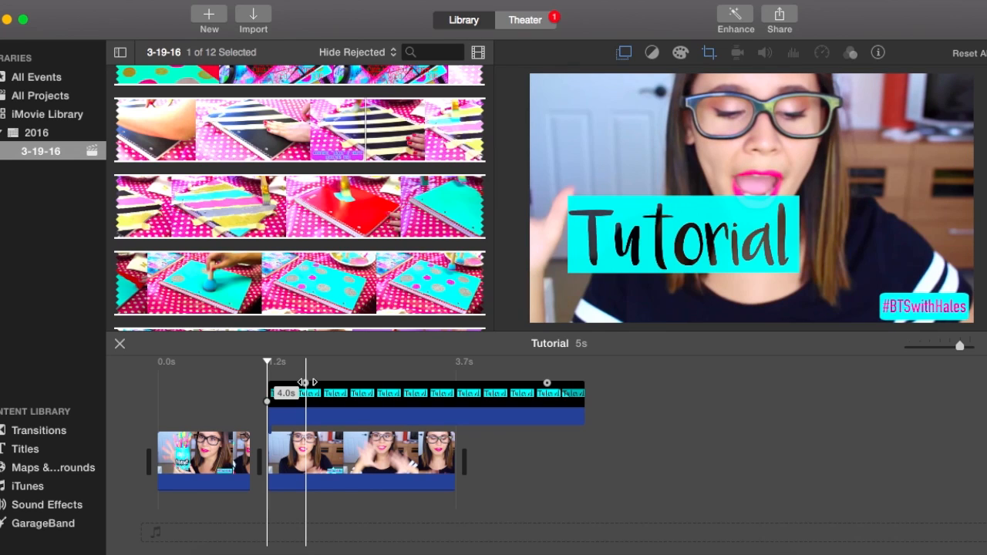
left_click_drag(307, 392, 260, 395)
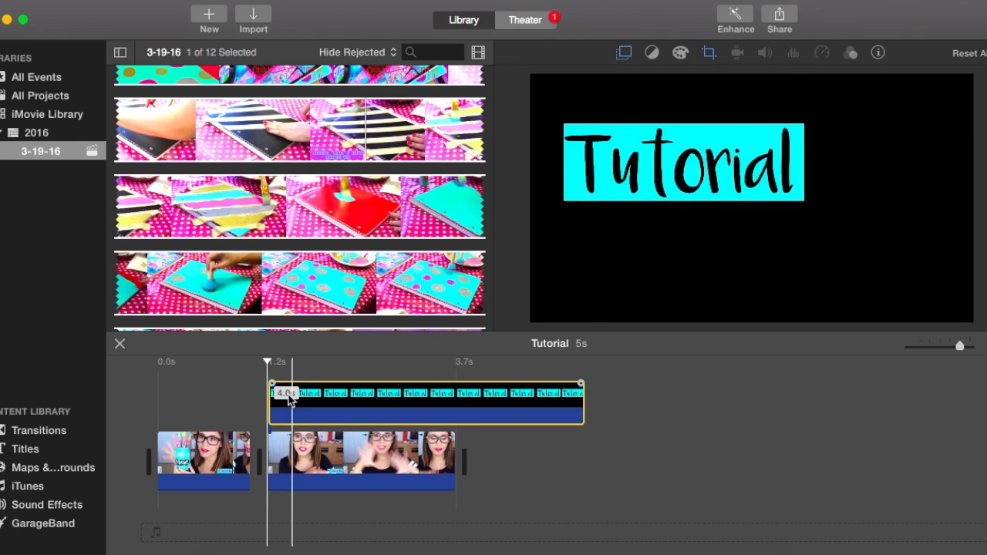
left_click_drag(267, 381, 266, 374)
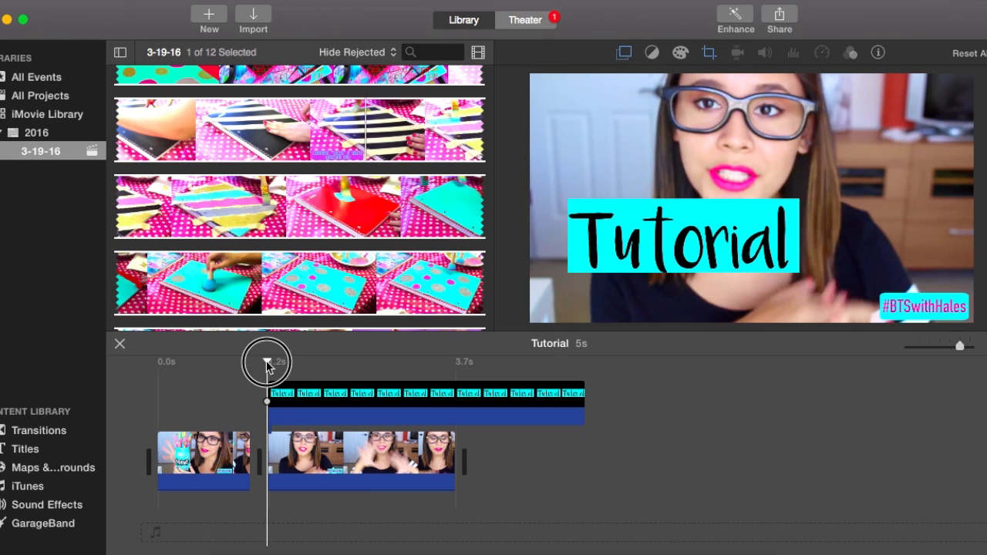
left_click(270, 367)
left_click_drag(270, 368, 276, 367)
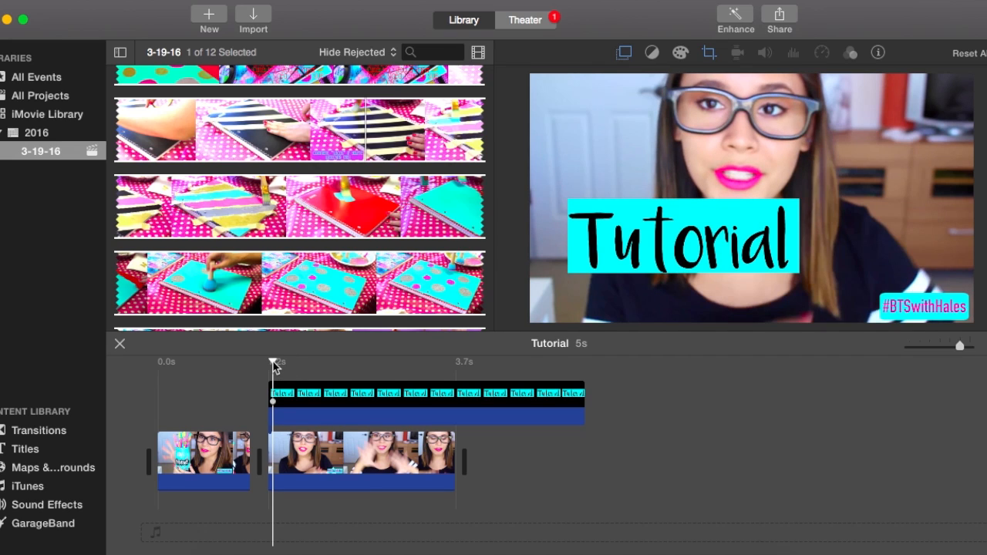
Reopen the overlay's Picture in Picture settings and add a position keyframe near the start of the overlay clip.
left_click(288, 394)
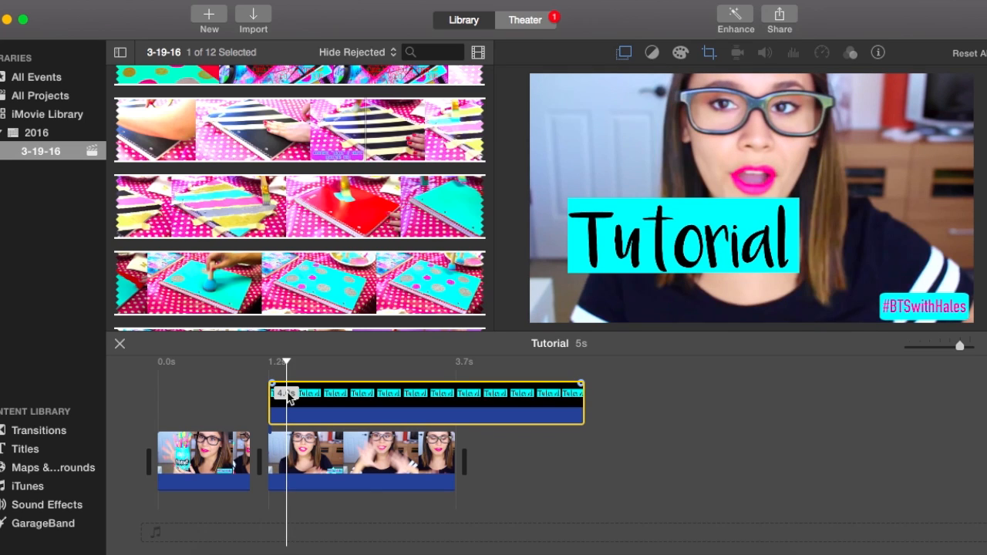
left_click(641, 253)
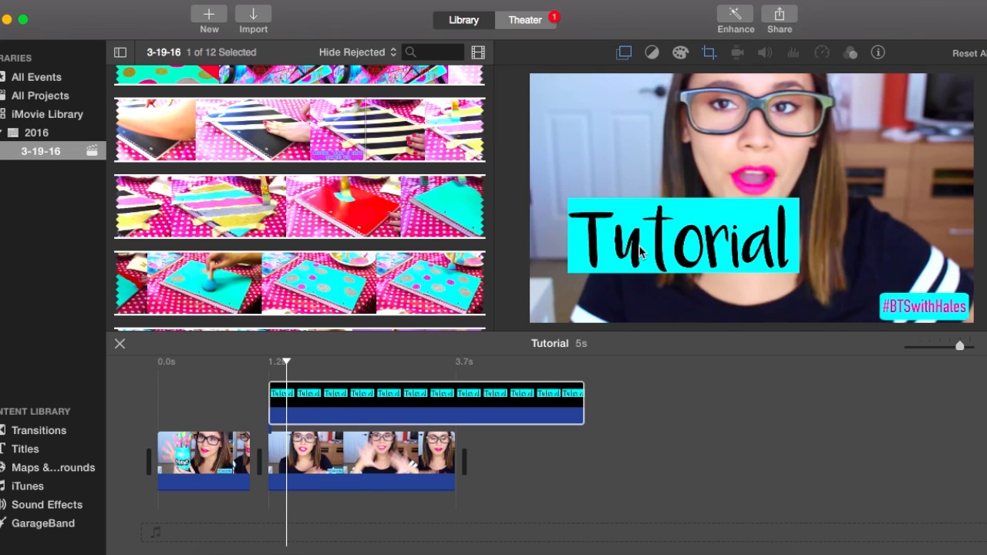
left_click(317, 406)
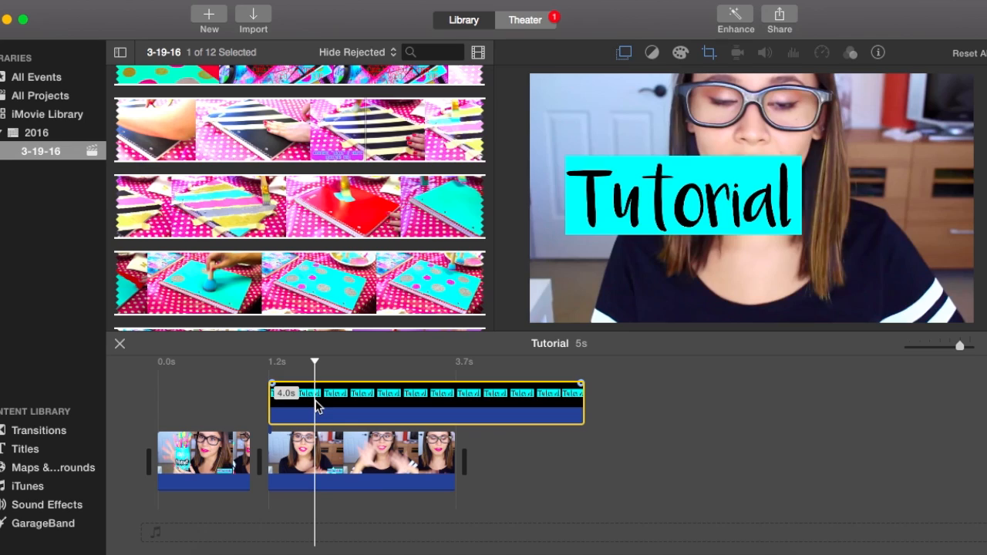
left_click(624, 53)
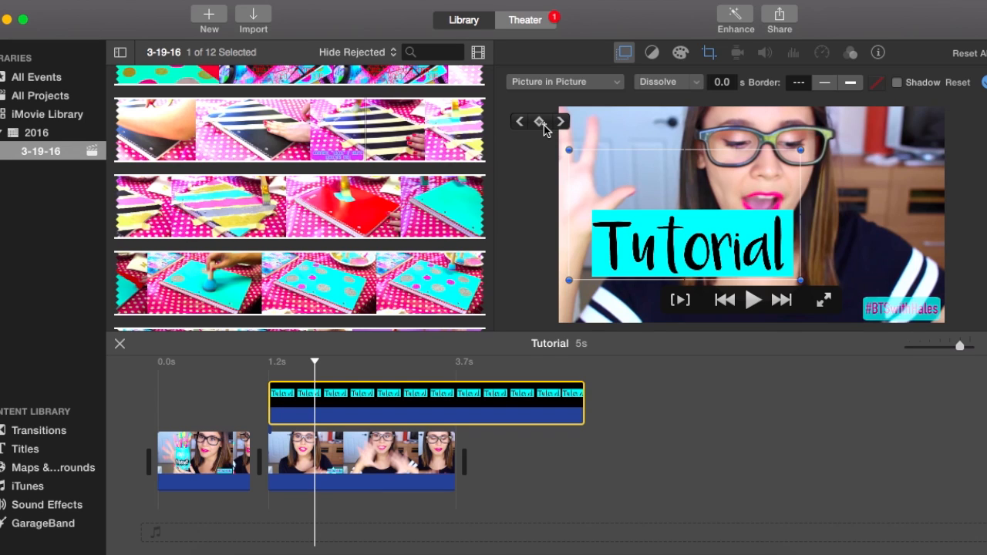
left_click(314, 363)
left_click_drag(314, 363, 275, 363)
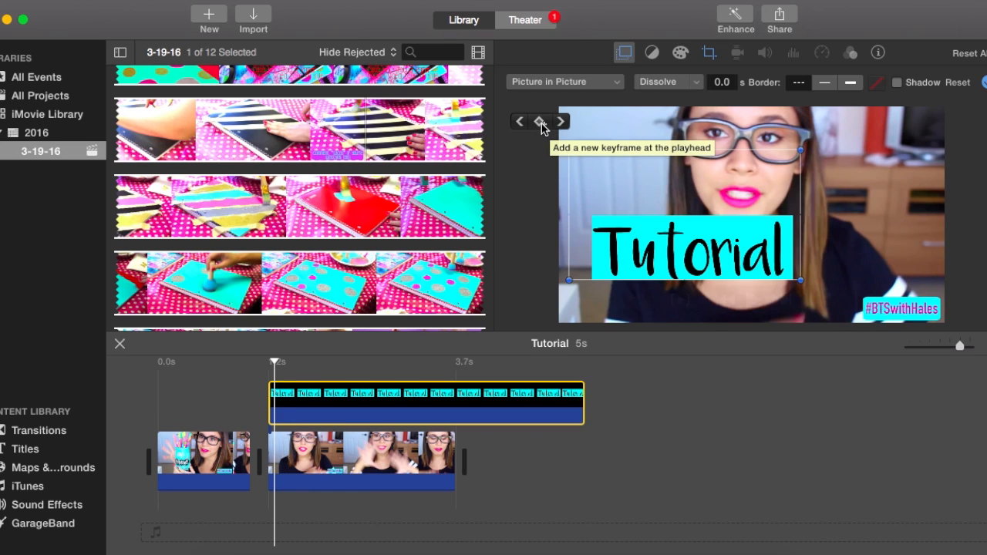
left_click(541, 124)
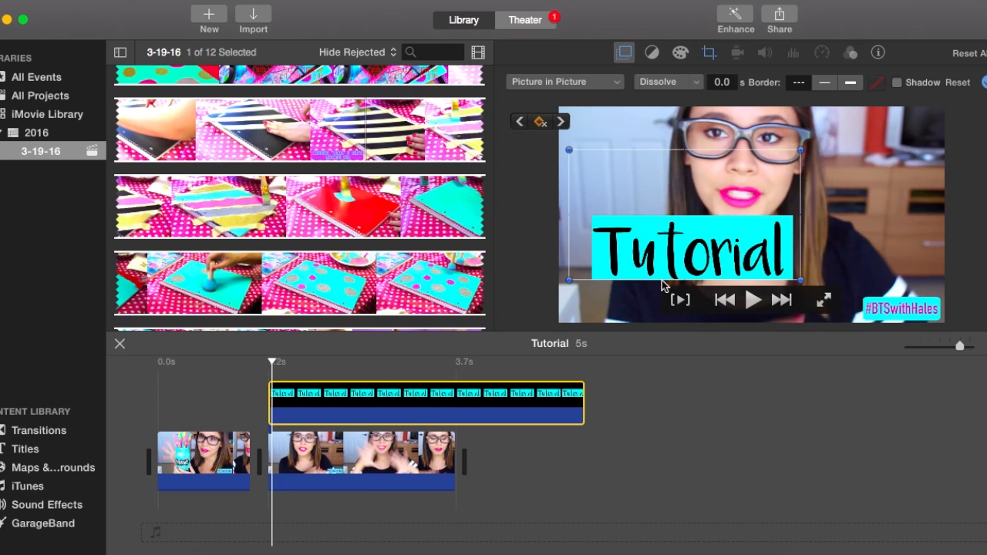
Play a short way past the first keyframe and move the "Tutorial" graphic to the right side of the video frame.
key("space")
key("space")
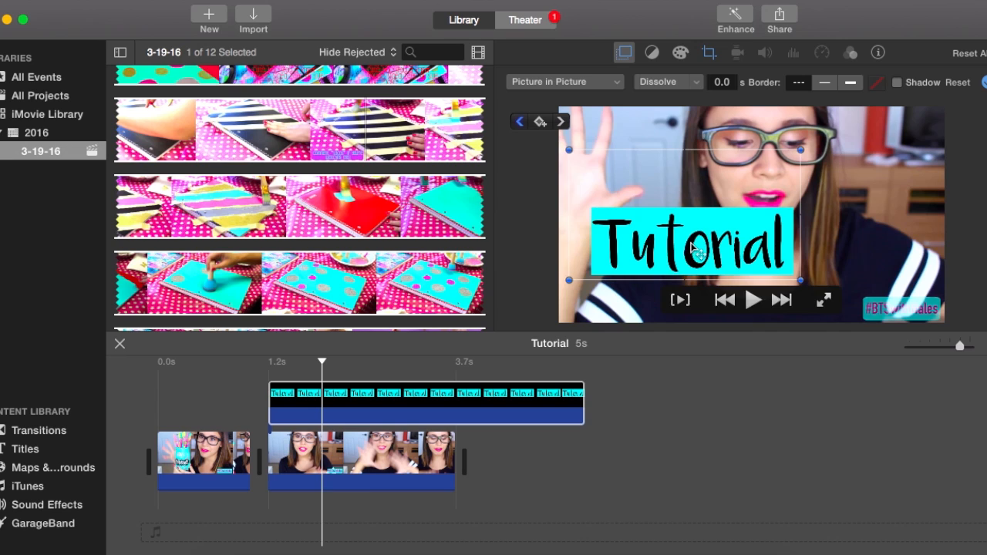
left_click(721, 245)
left_click_drag(721, 244, 831, 242)
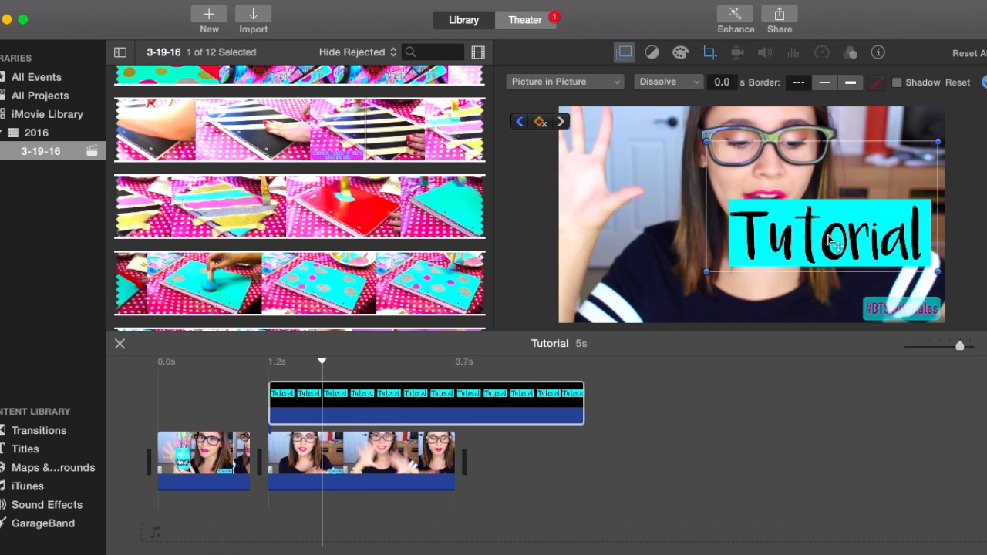
Play on to about the middle of the second clip and reposition the graphic to bottom centre, shifting it slightly up and right.
key("space")
left_click(829, 235)
left_click_drag(829, 239, 756, 287)
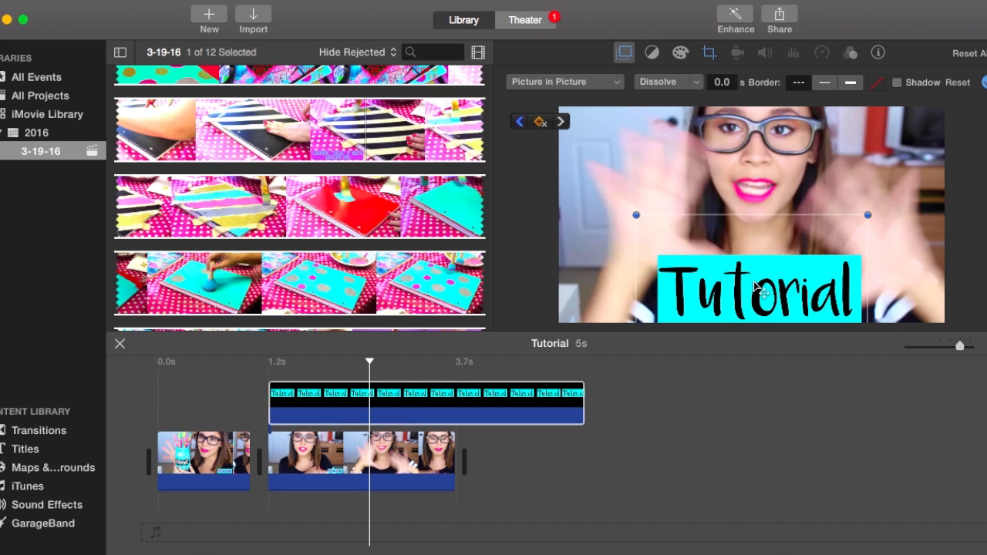
left_click_drag(767, 270, 788, 220)
Play back the keyframed overlay and delete the "Tutorial" overlay clip from the timeline.
key("space")
key("space")
left_click(315, 398)
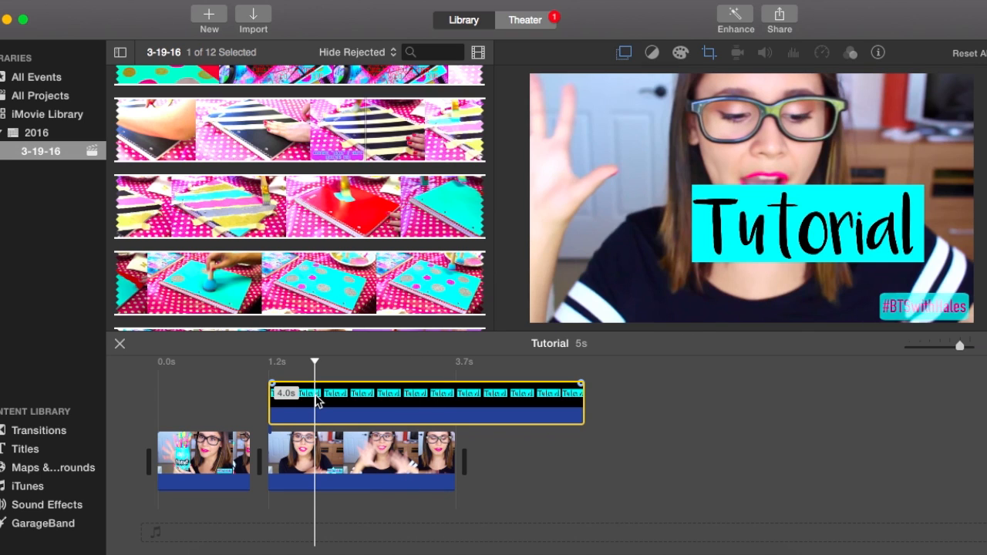
key("Delete")
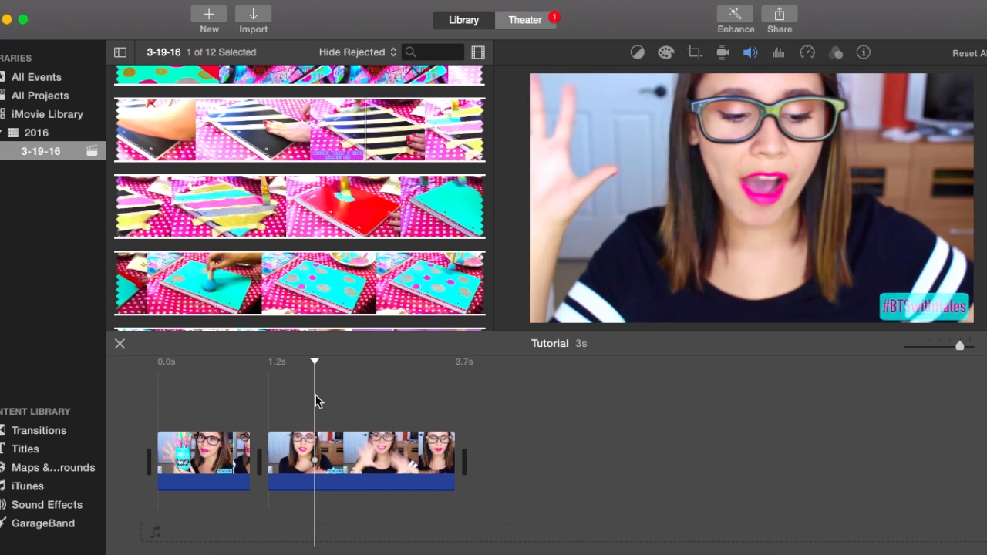
Set up a file export of the movie with Add to Theater off, continue to the save options, and cancel the export.
left_click(90, 1)
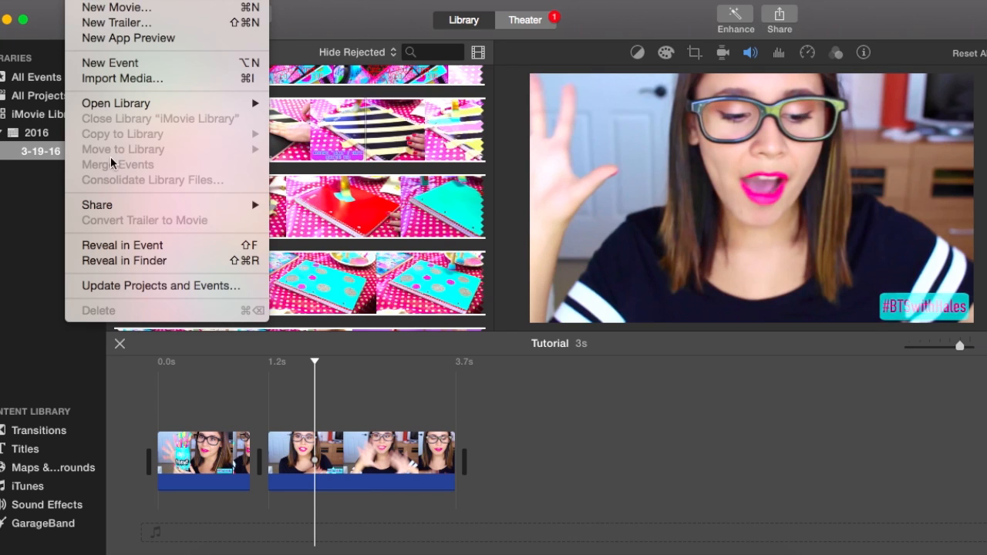
mouse_move(249, 206)
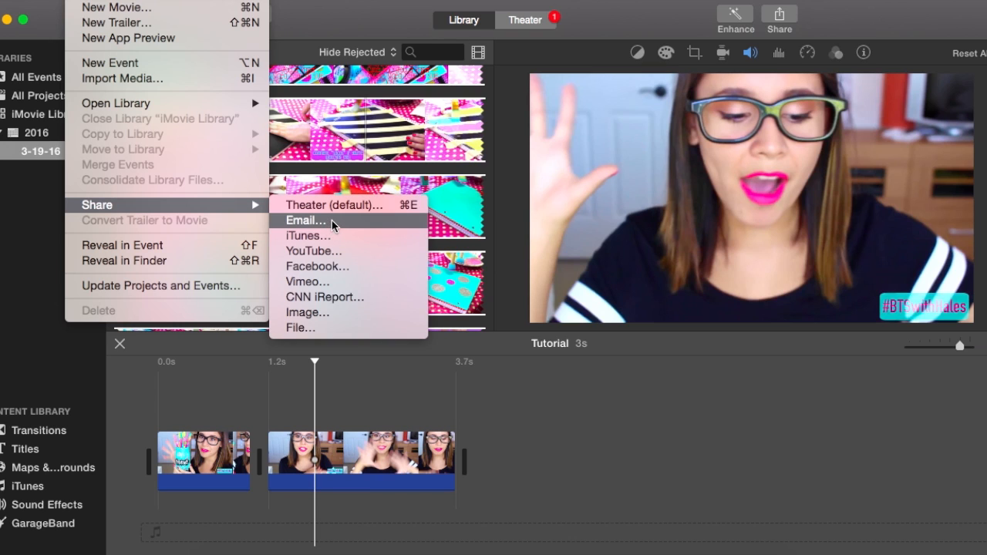
left_click(299, 329)
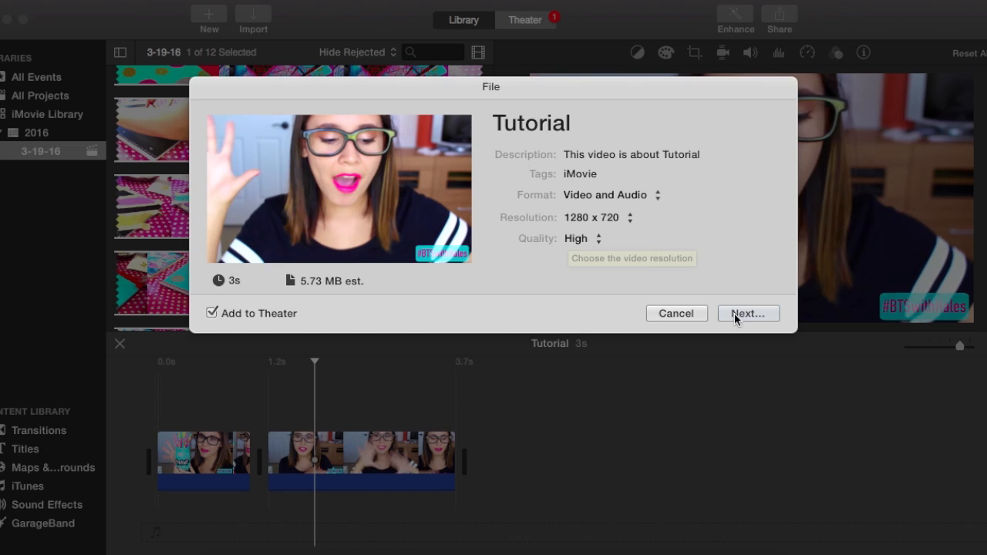
left_click(212, 313)
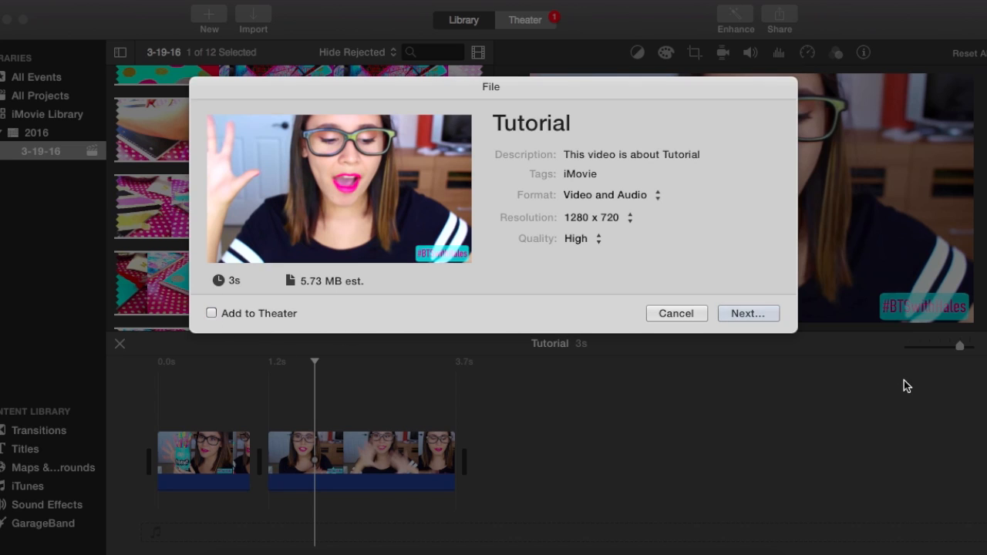
left_click(748, 313)
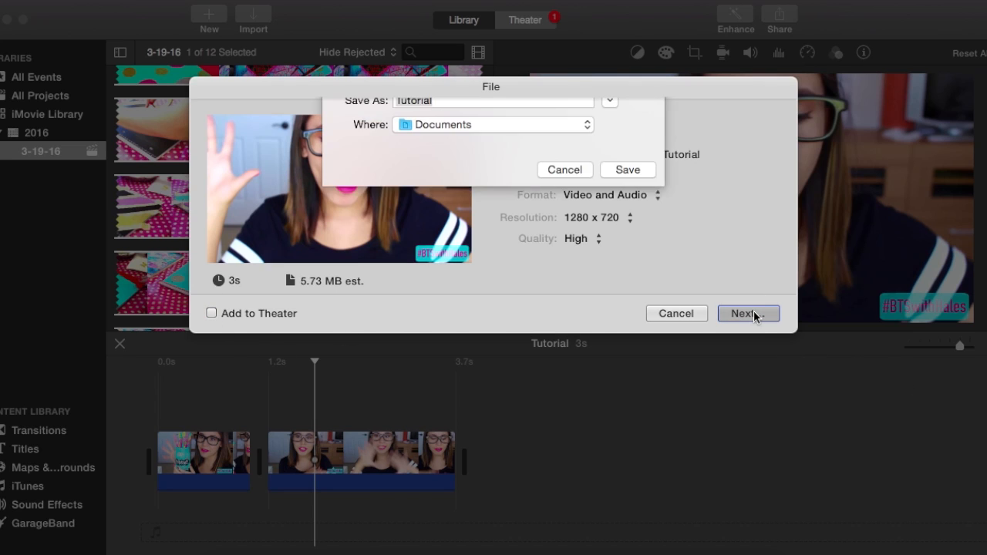
left_click(442, 128)
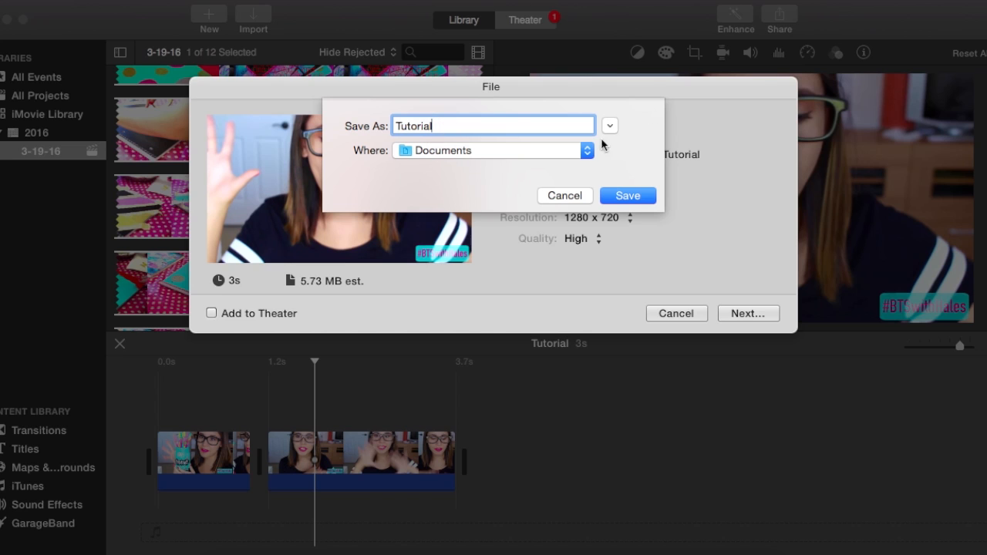
left_click(569, 197)
left_click(675, 313)
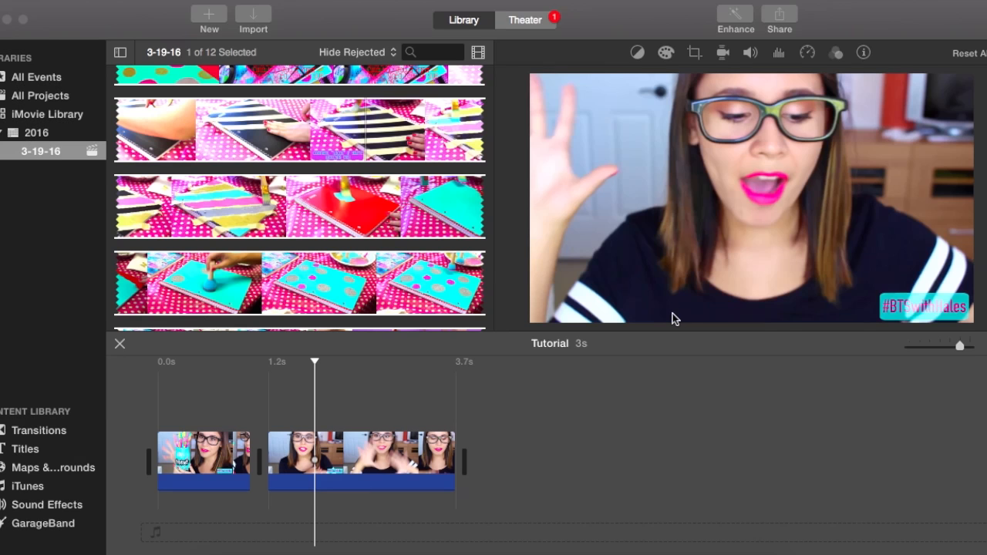
Place the playhead at the start of the movie and try recording a voiceover from there.
mouse_move(637, 257)
left_click(154, 390)
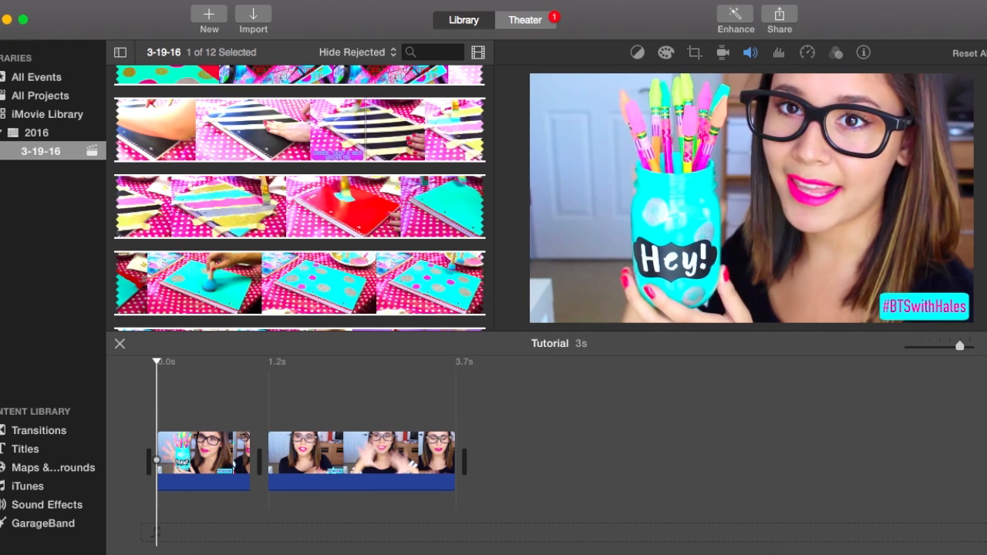
left_click(242, 1)
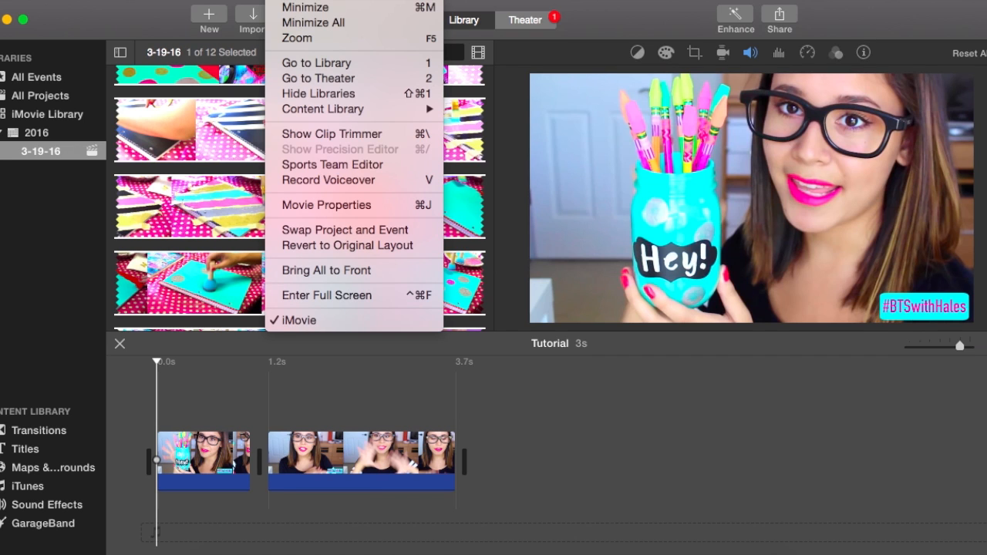
left_click(318, 178)
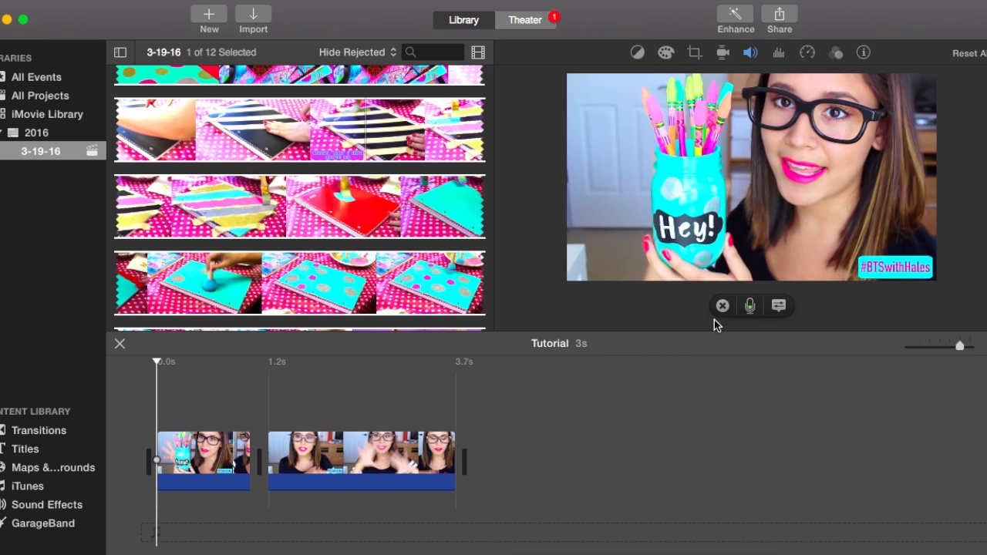
left_click(752, 307)
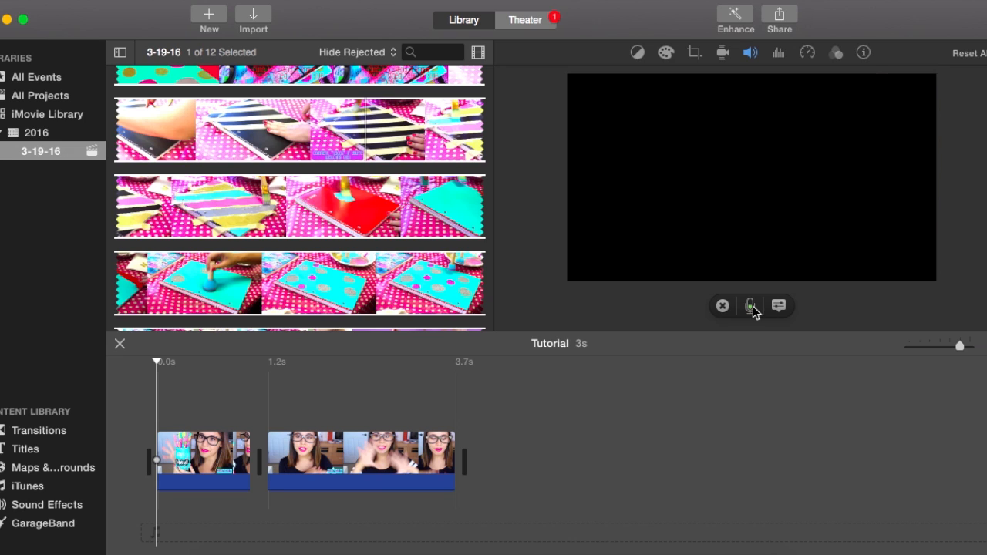
left_click(752, 307)
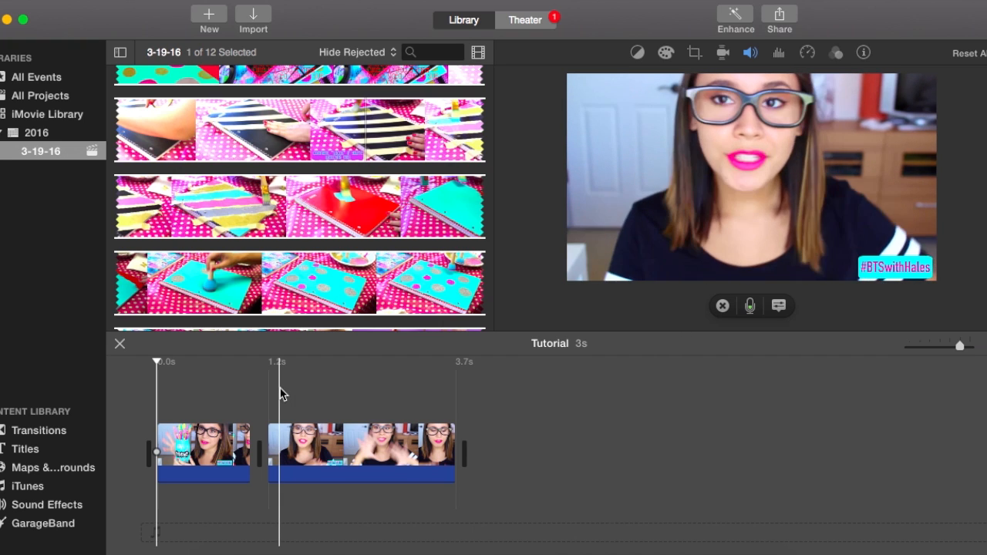
Delete both remaining clips from the Tutorial timeline.
left_click(291, 0)
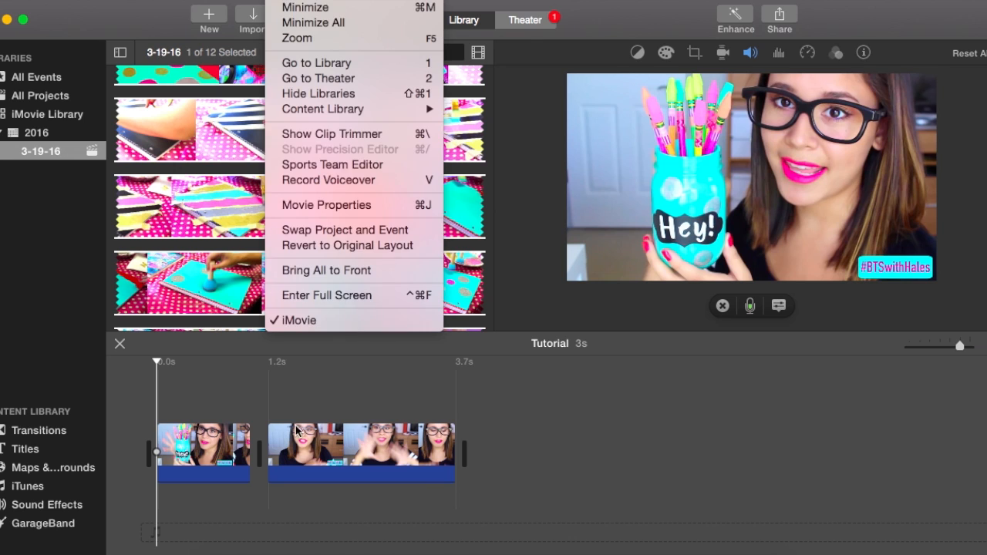
left_click(220, 364)
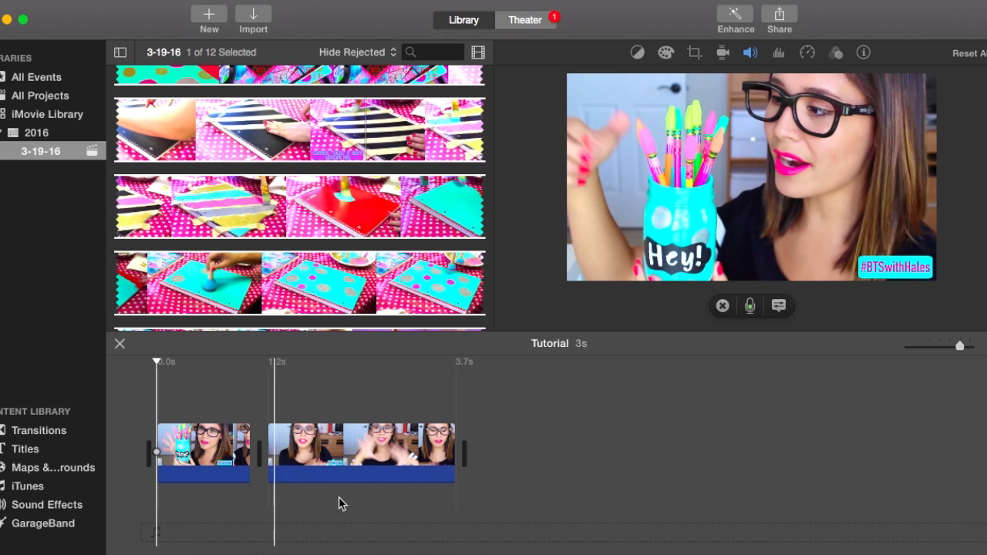
left_click(219, 452)
key("Delete")
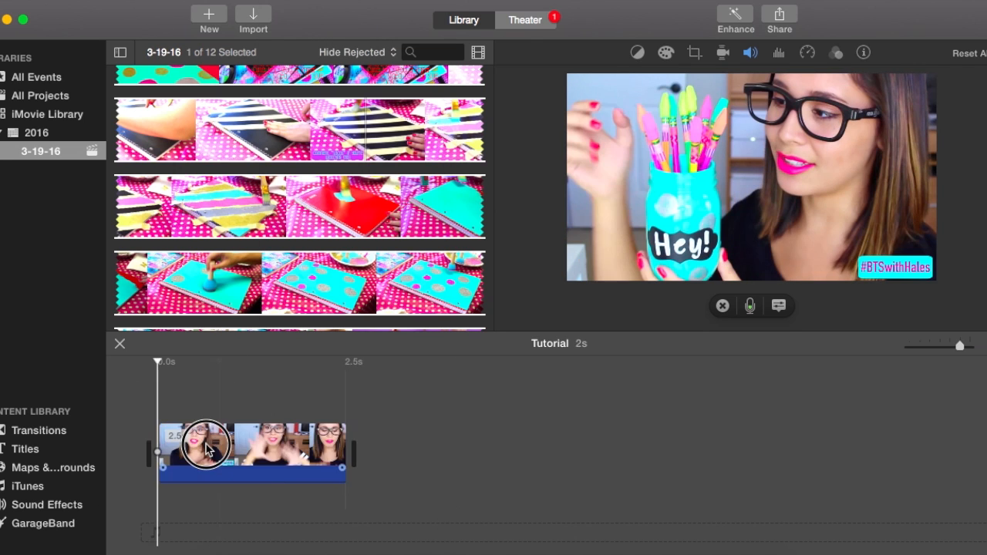
key("Delete")
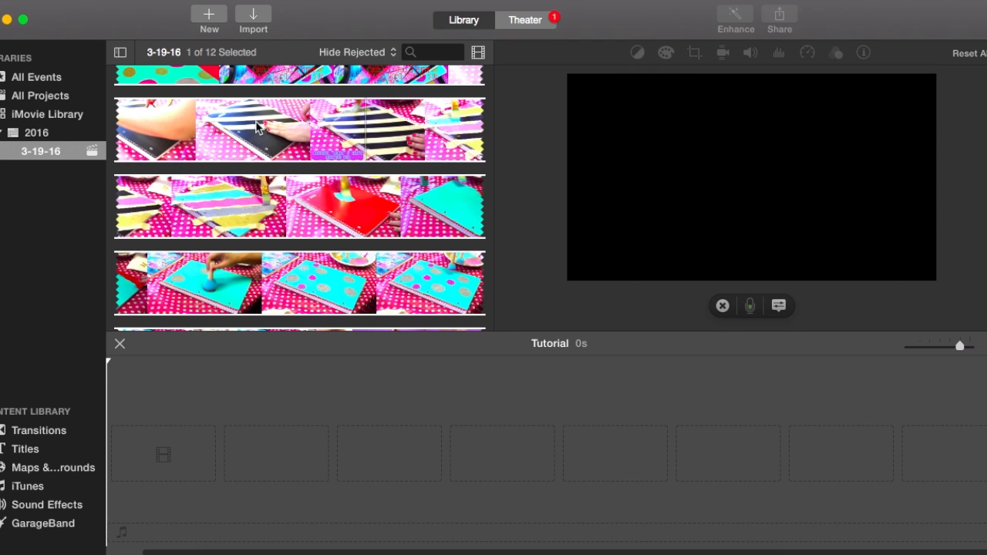
Add the full notebook-painting clip from the 3-19-16 event to the empty timeline and return to its start.
left_click_drag(283, 126, 196, 454)
left_click_drag(952, 346, 959, 349)
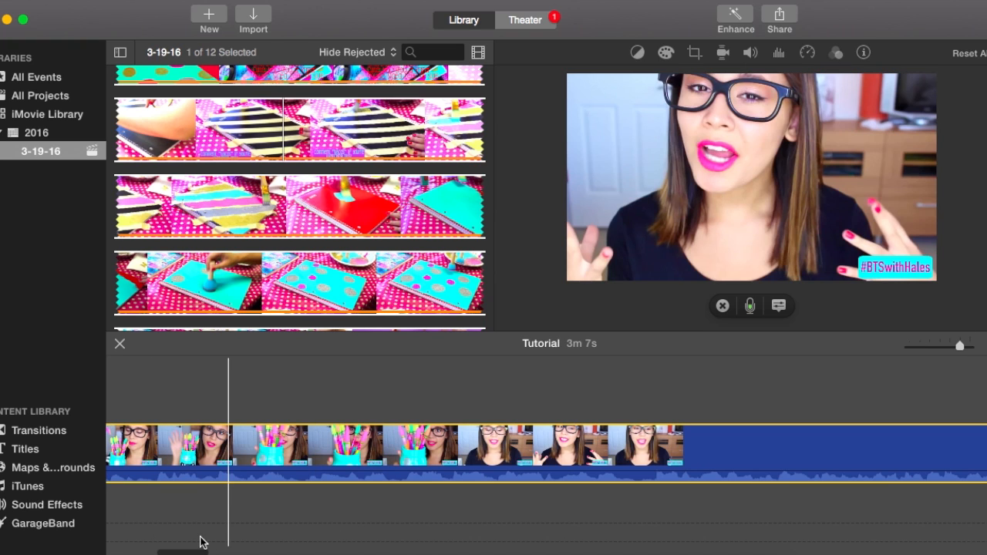
left_click_drag(200, 547, 148, 453)
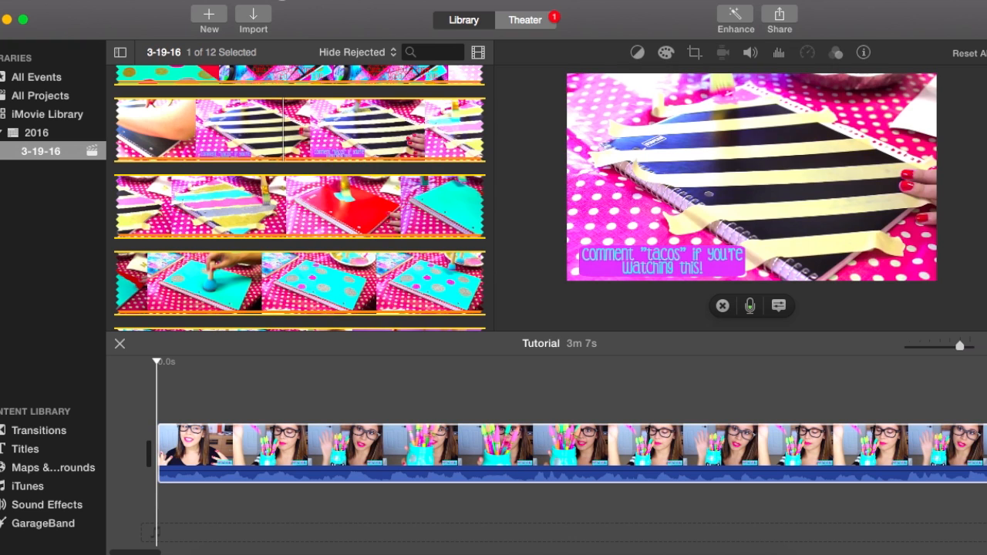
Turn on Wrapping Timeline and zoom out until the long clip fits on two rows.
left_click(297, 1)
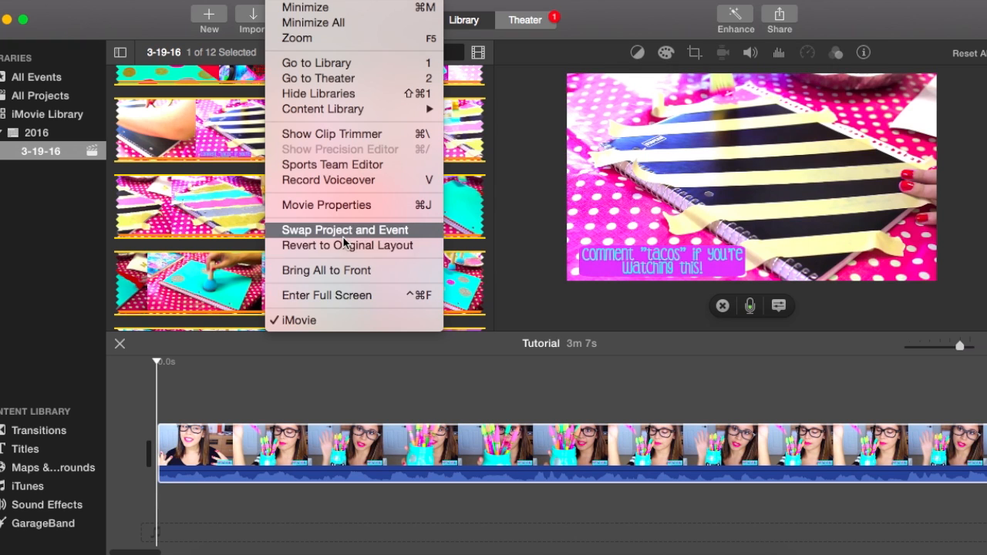
mouse_move(245, 0)
left_click(272, 195)
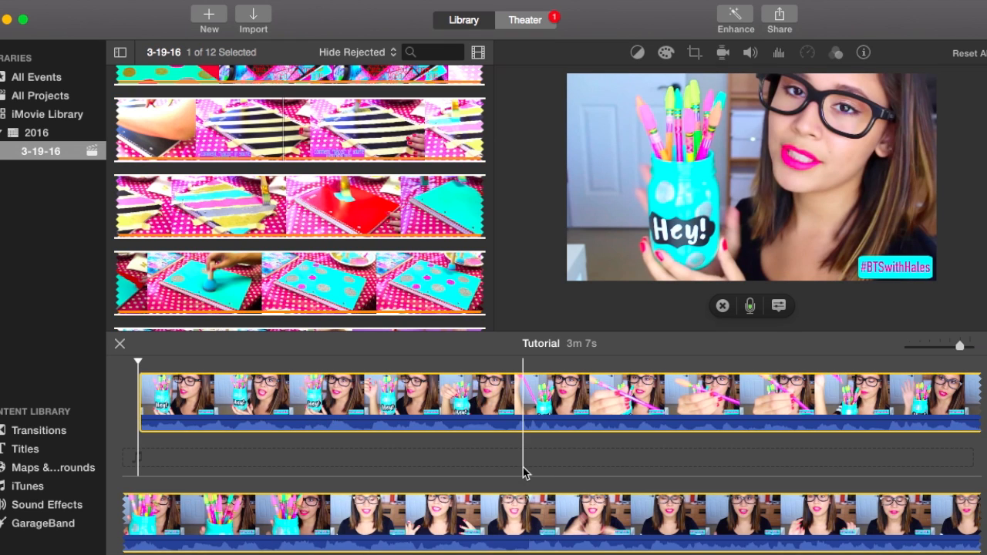
left_click(523, 468)
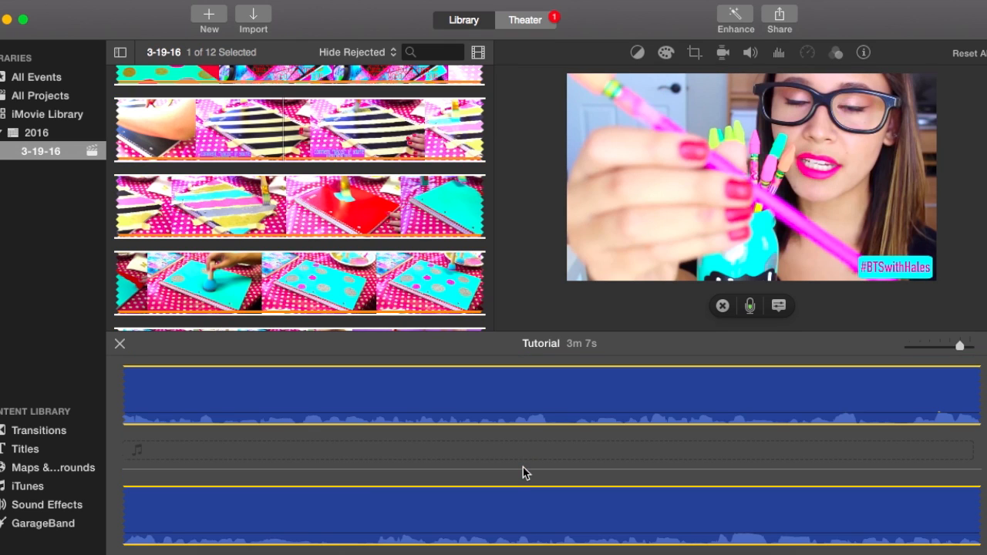
scroll(523, 467, "down", 3)
left_click_drag(960, 347, 932, 352)
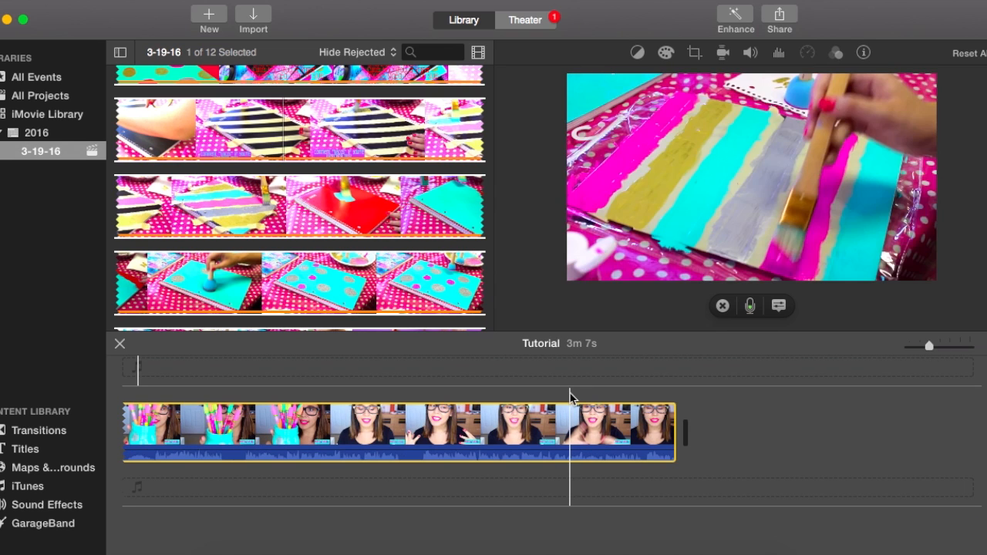
left_click(289, 1)
mouse_move(248, 1)
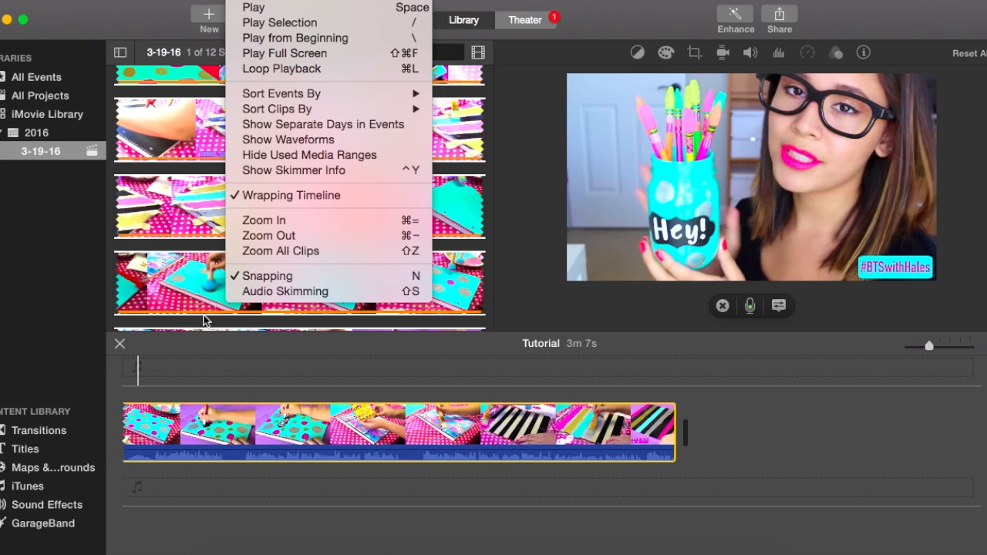
left_click(160, 382)
scroll(258, 409, "up", 3)
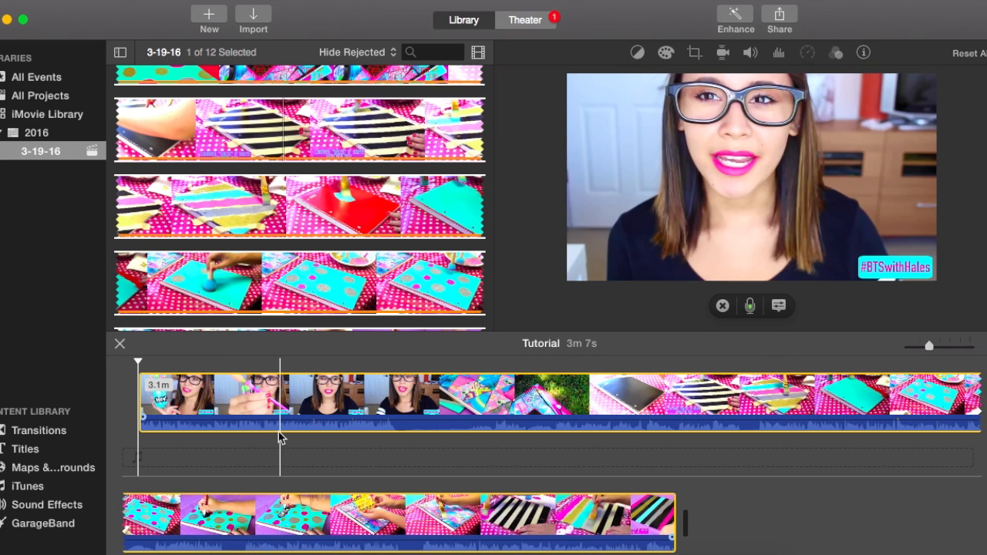
Split the timeline clip at two points near its beginning, leaving a middle piece of about 10.7 s.
right_click(240, 395)
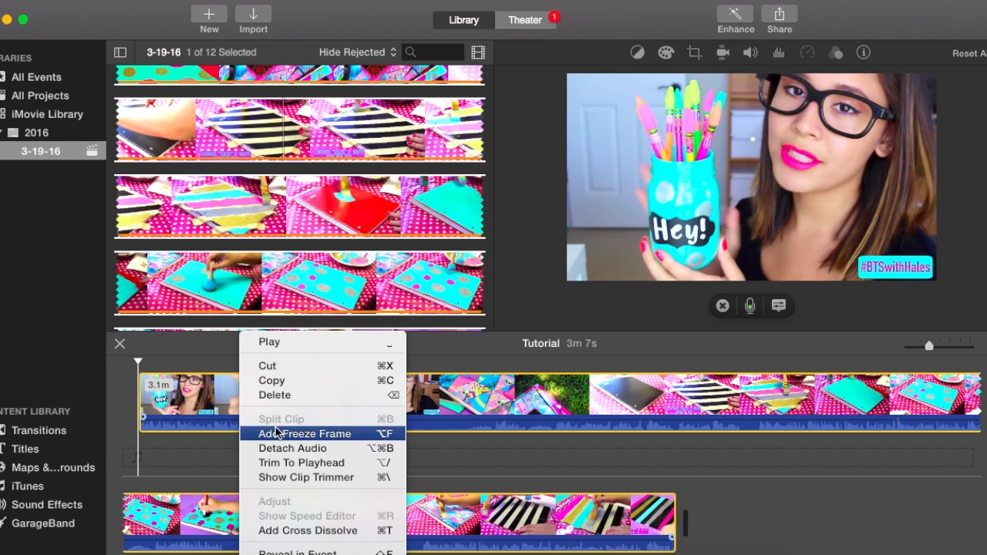
left_click(208, 378)
left_click(223, 384)
right_click(224, 391)
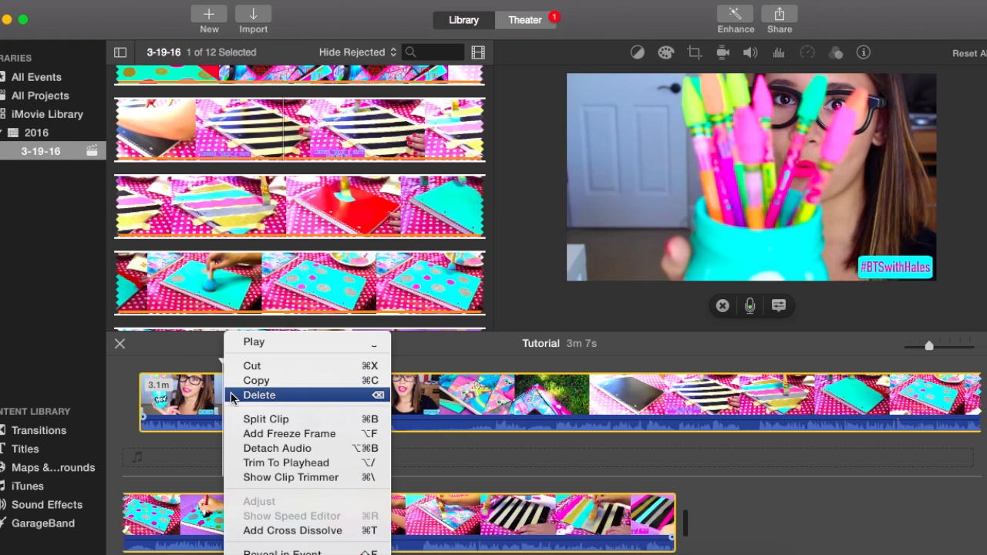
left_click(245, 419)
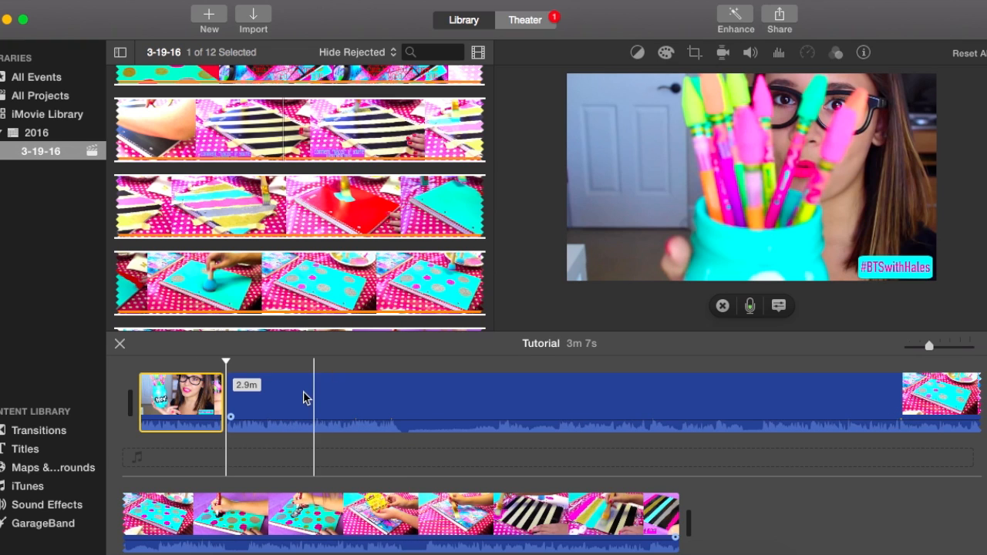
left_click(306, 397)
right_click(311, 397)
left_click(337, 420)
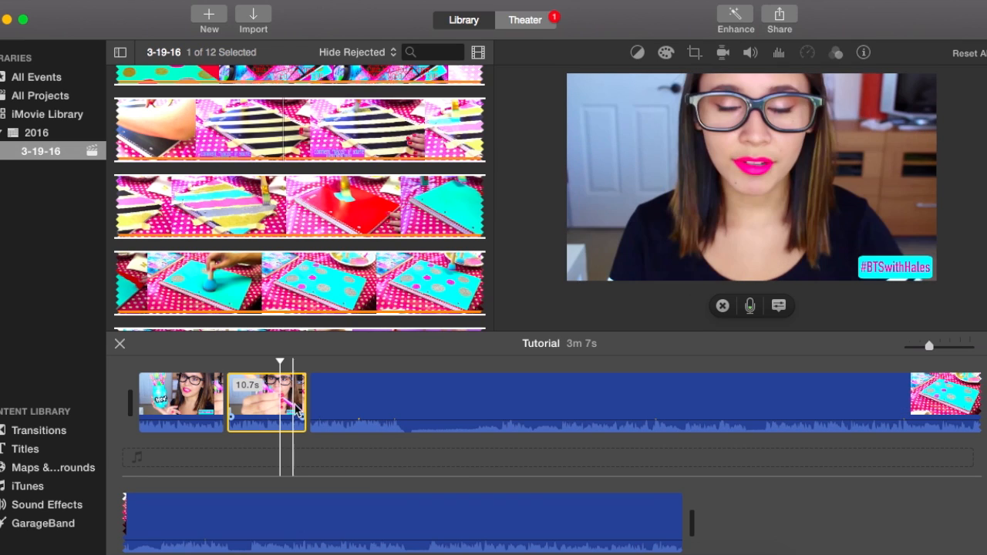
Try snapping the 10.7 s middle clip above the first clip as an overlay, and return it to its place in the main row.
left_click_drag(262, 407, 180, 367)
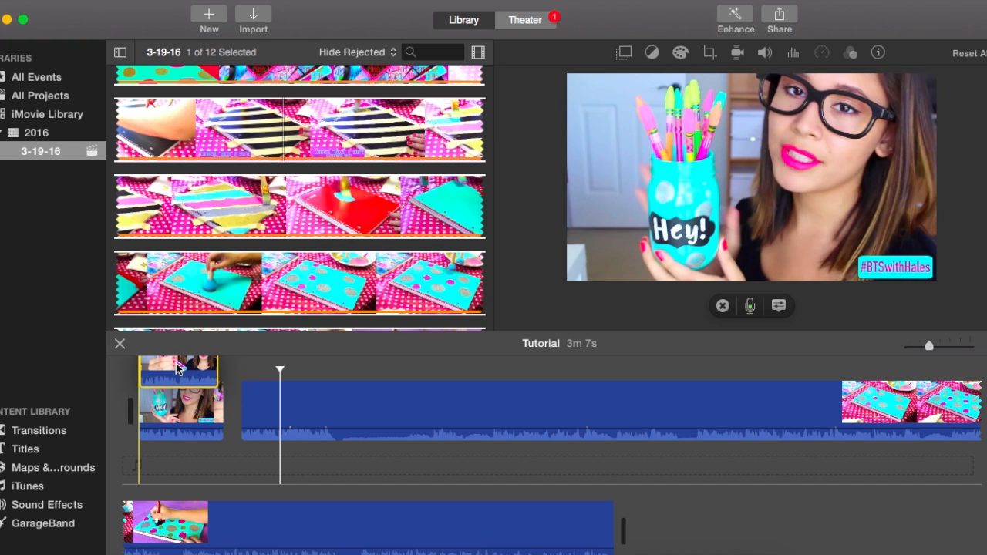
left_click_drag(178, 369, 163, 418)
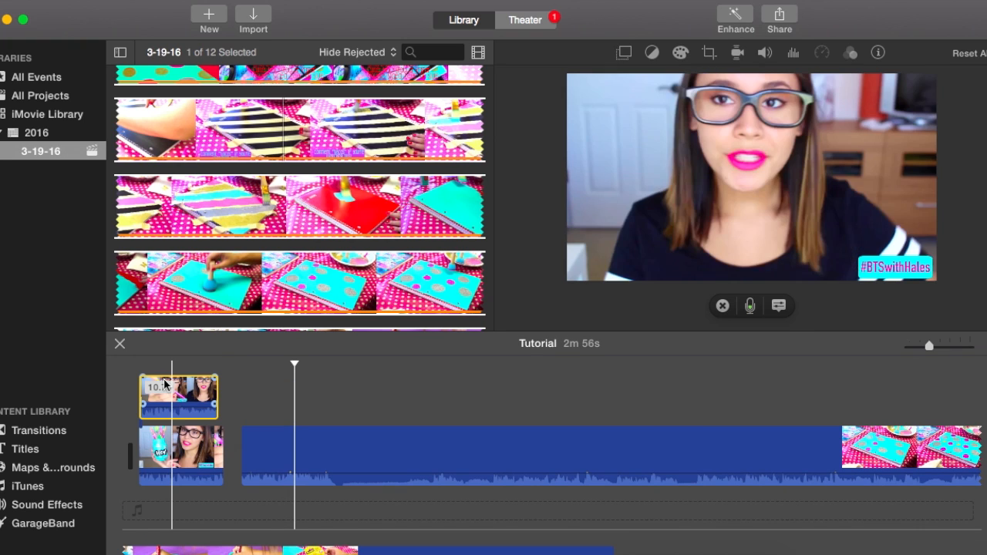
left_click(177, 404)
left_click(210, 410)
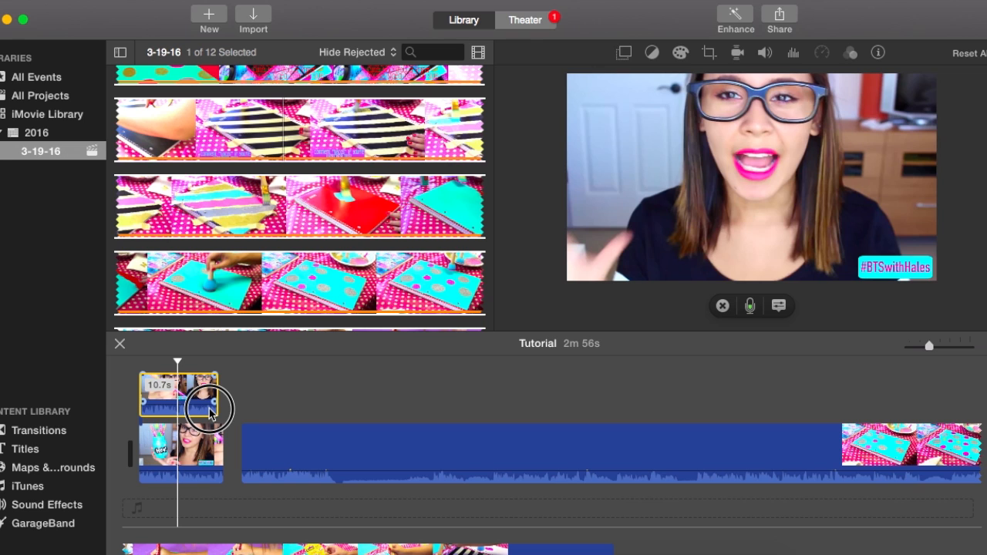
left_click_drag(210, 410, 272, 455)
Turn off Snapping and try moving the 10.7 s clip freely above the first clip and back.
left_click(287, 0)
mouse_move(245, 0)
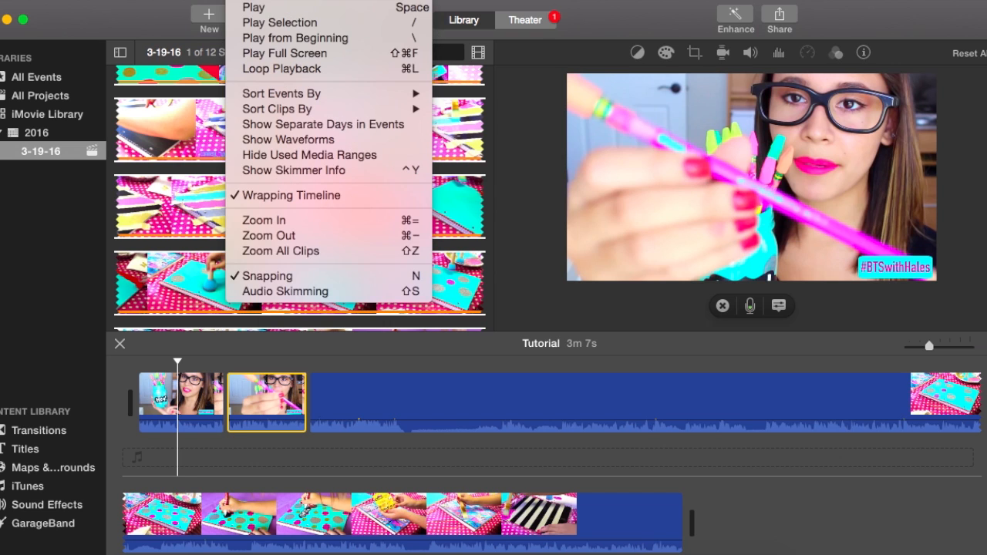
left_click(278, 277)
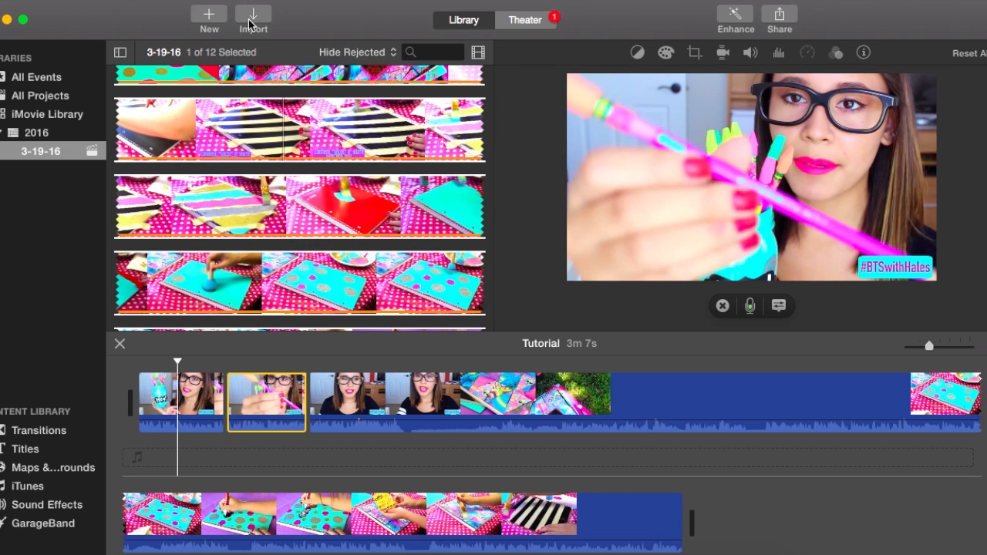
left_click(248, 0)
left_click(248, 0)
left_click_drag(258, 398, 177, 354)
left_click_drag(223, 393, 232, 402)
Turn Snapping back on for the timeline.
left_click(287, 0)
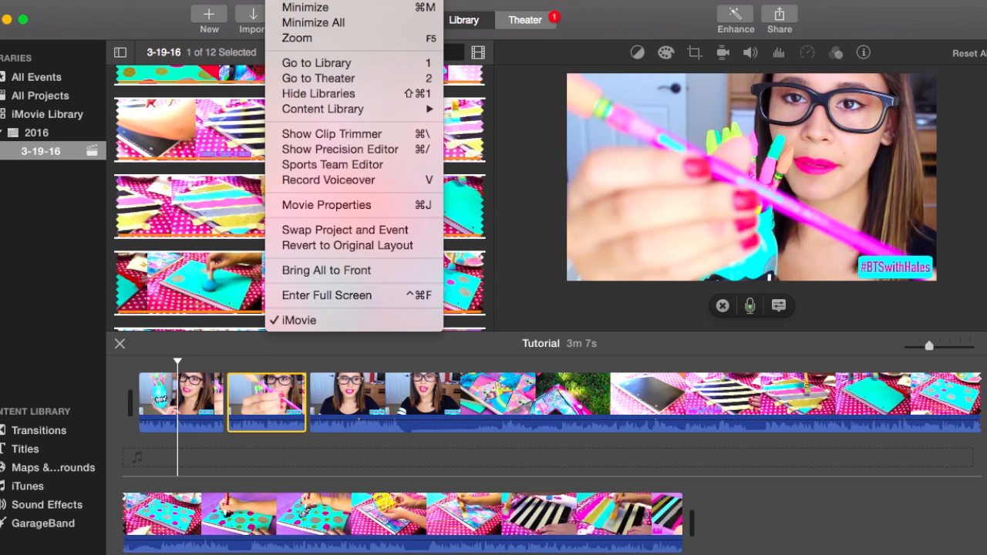
mouse_move(245, 1)
left_click(295, 275)
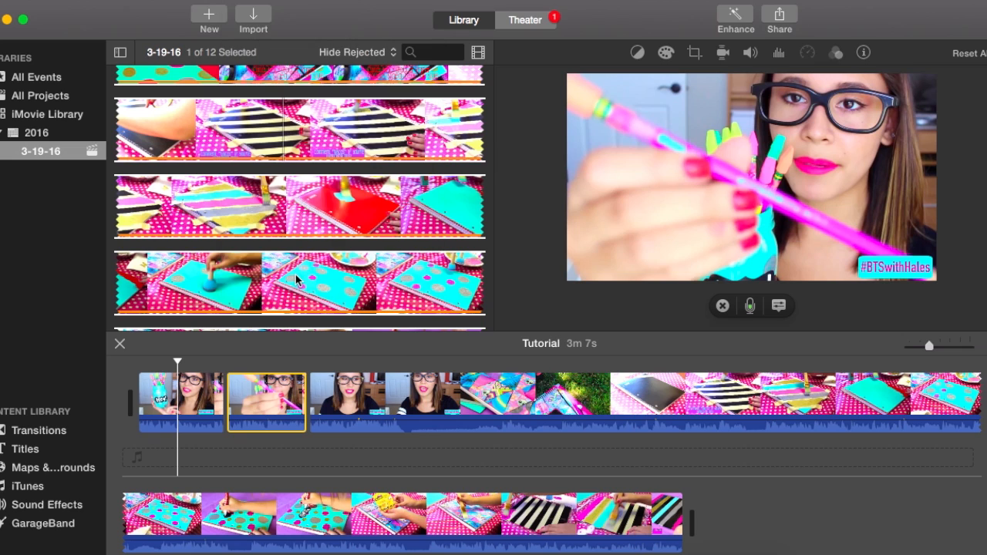